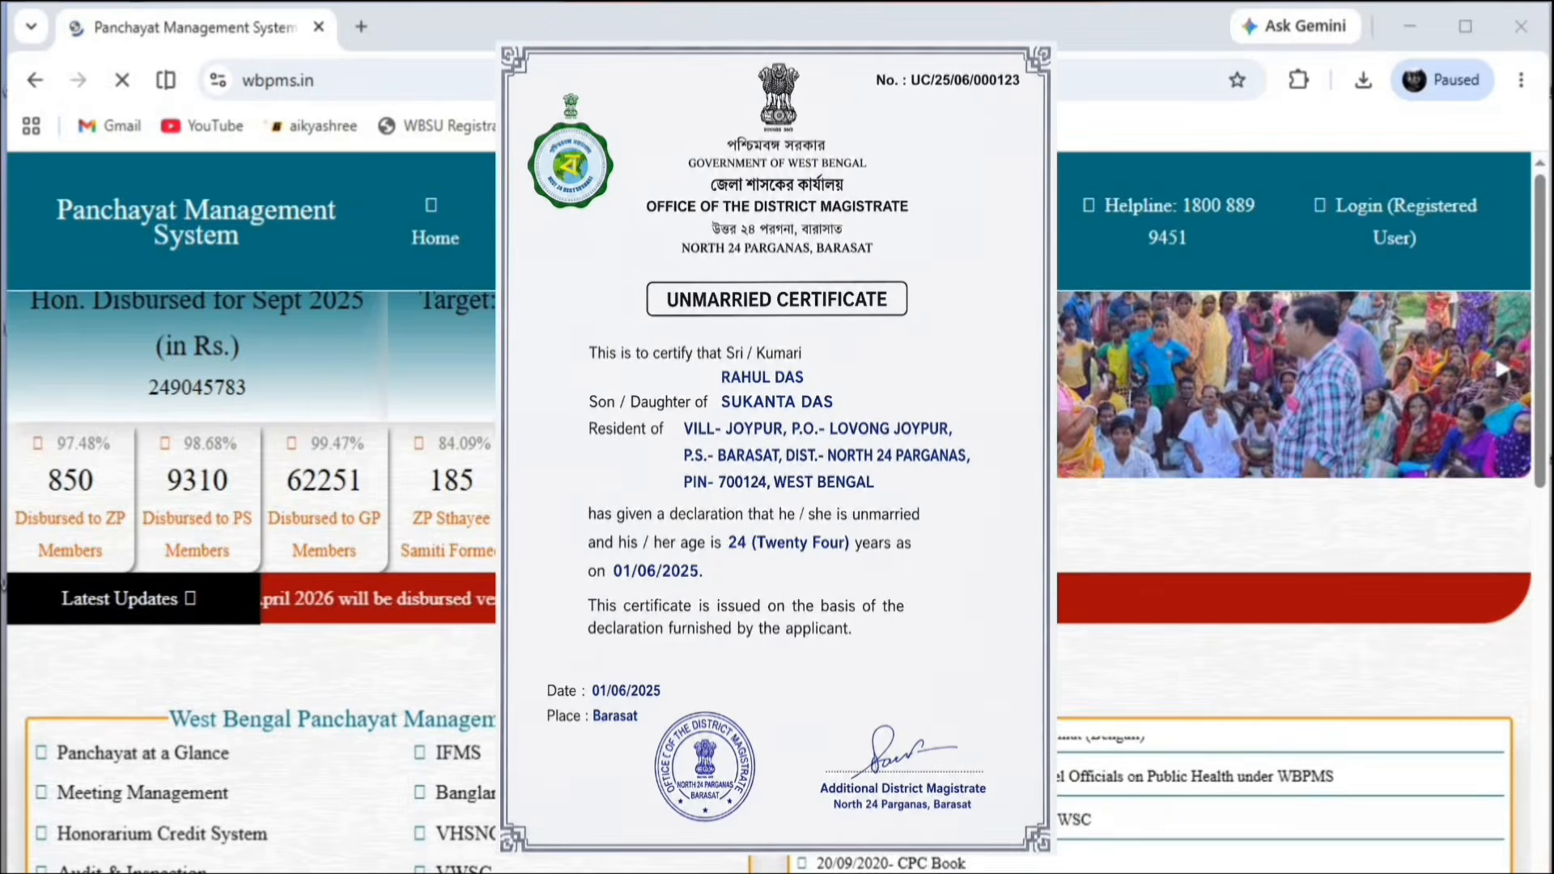
Open the Citizen Corner portal in a new tab and scroll down its page
{"action": "left_click", "coordinate": [714, 242]}
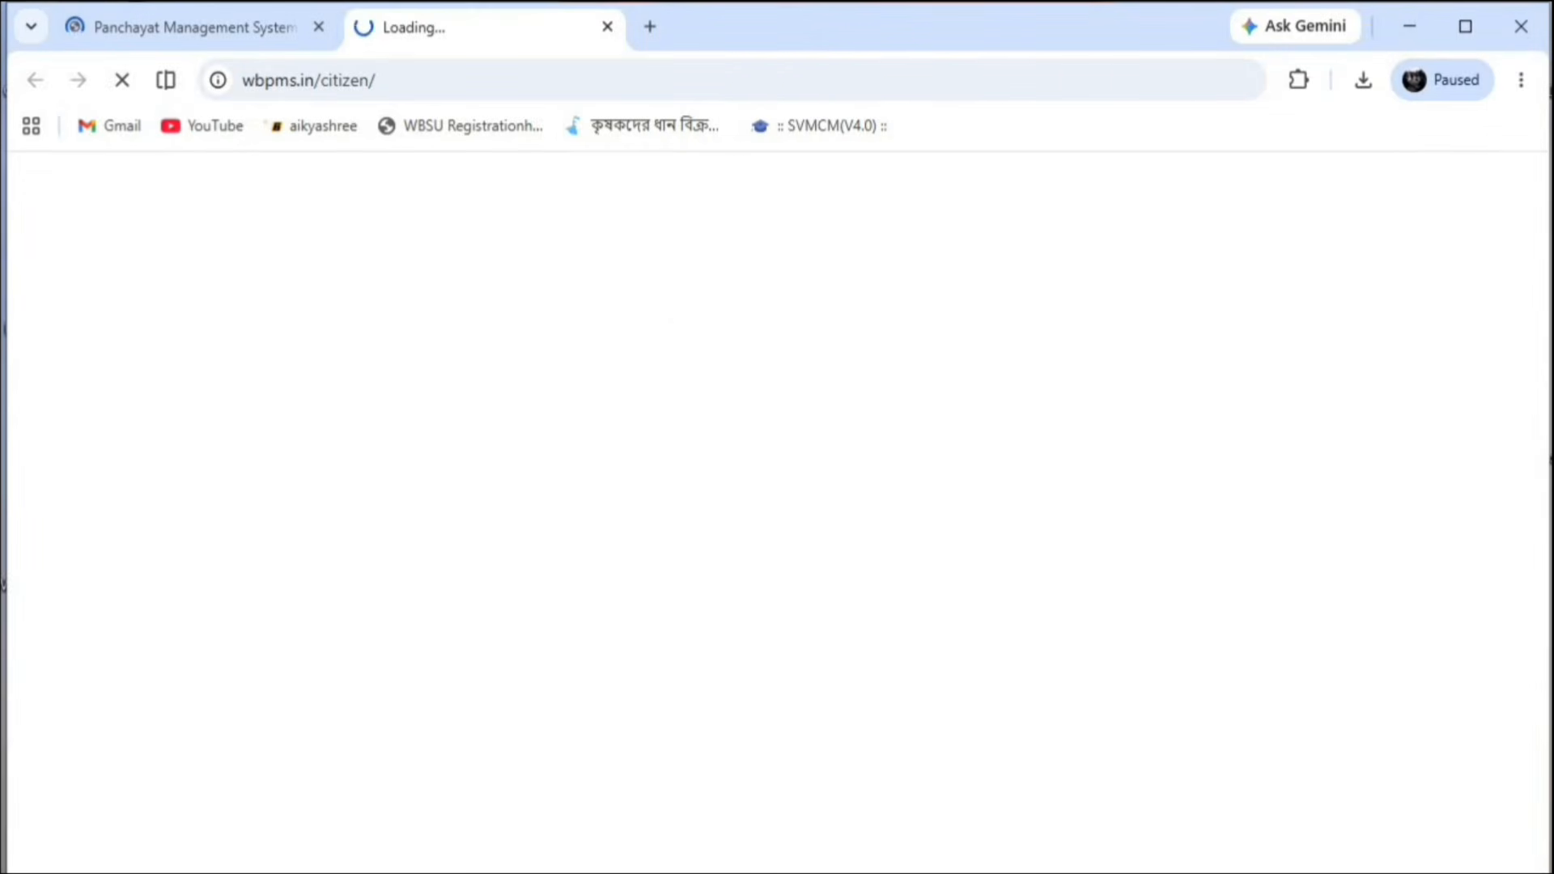
{"action": "left_click", "coordinate": [243, 24]}
{"action": "left_click", "coordinate": [558, 28]}
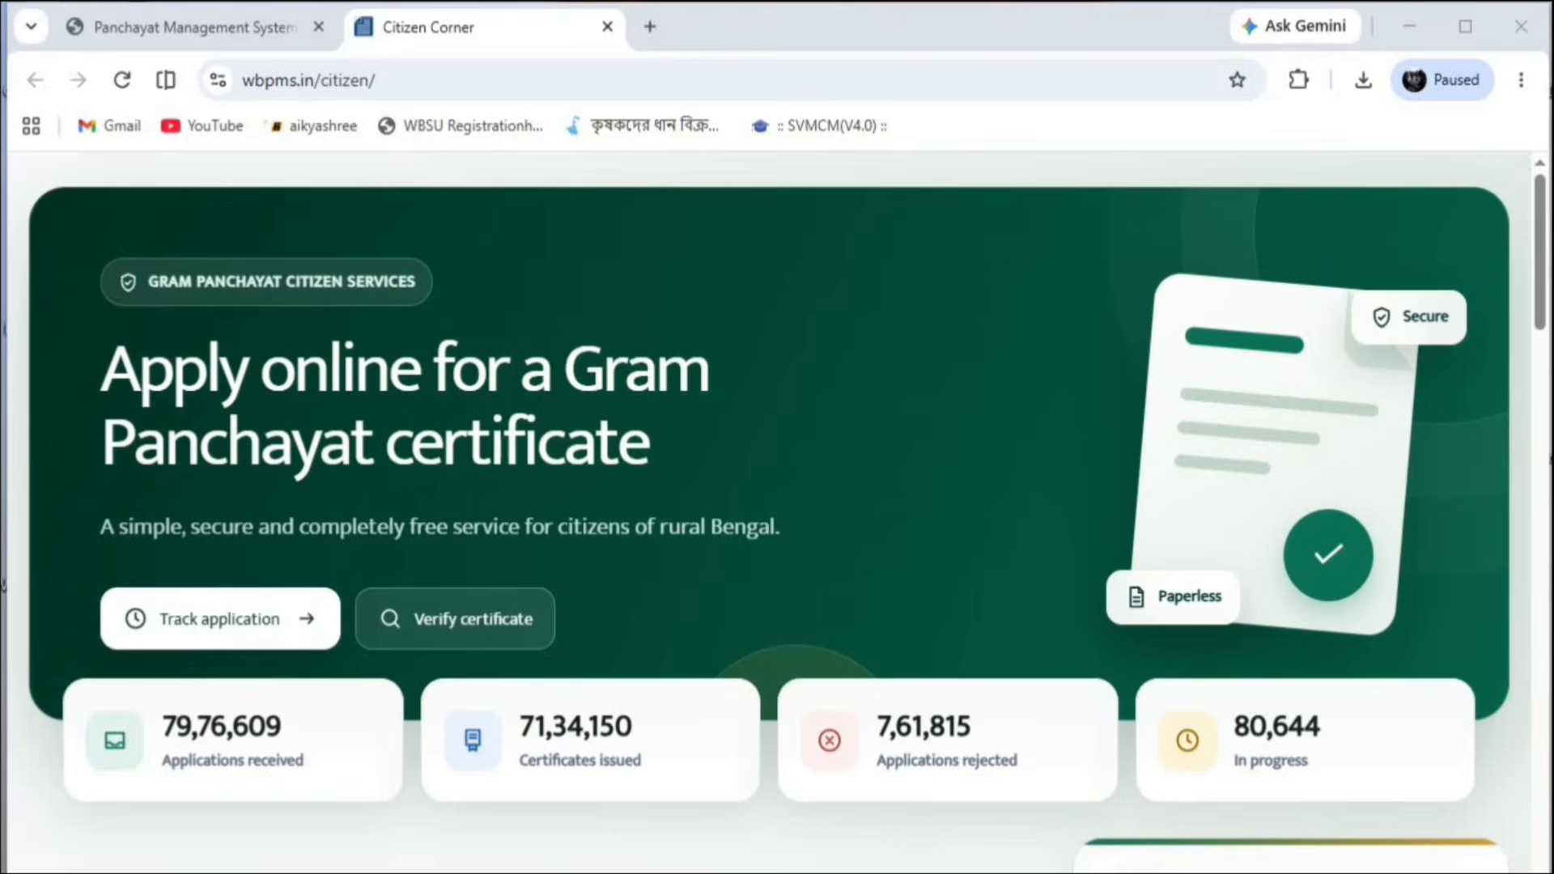
{"action": "left_click_drag", "start_coordinate": [1541, 285], "coordinate": [1526, 392]}
{"action": "scroll", "coordinate": [686, 388], "scroll_direction": "down", "scroll_amount": 2}
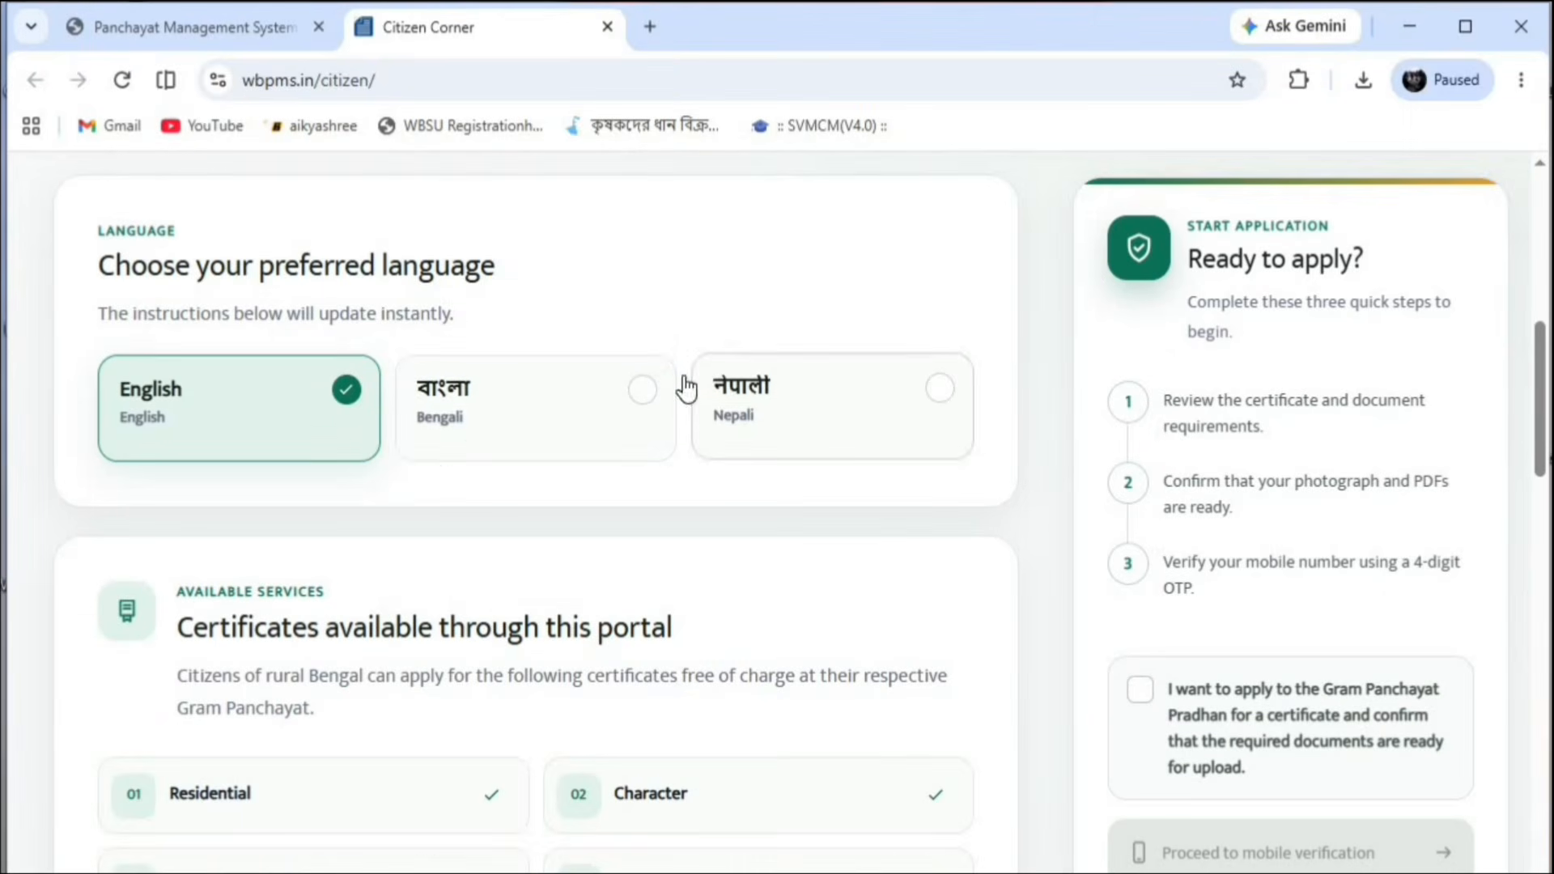
Confirm the required documents are ready and request a mobile verification OTP
{"action": "left_click", "coordinate": [1141, 689]}
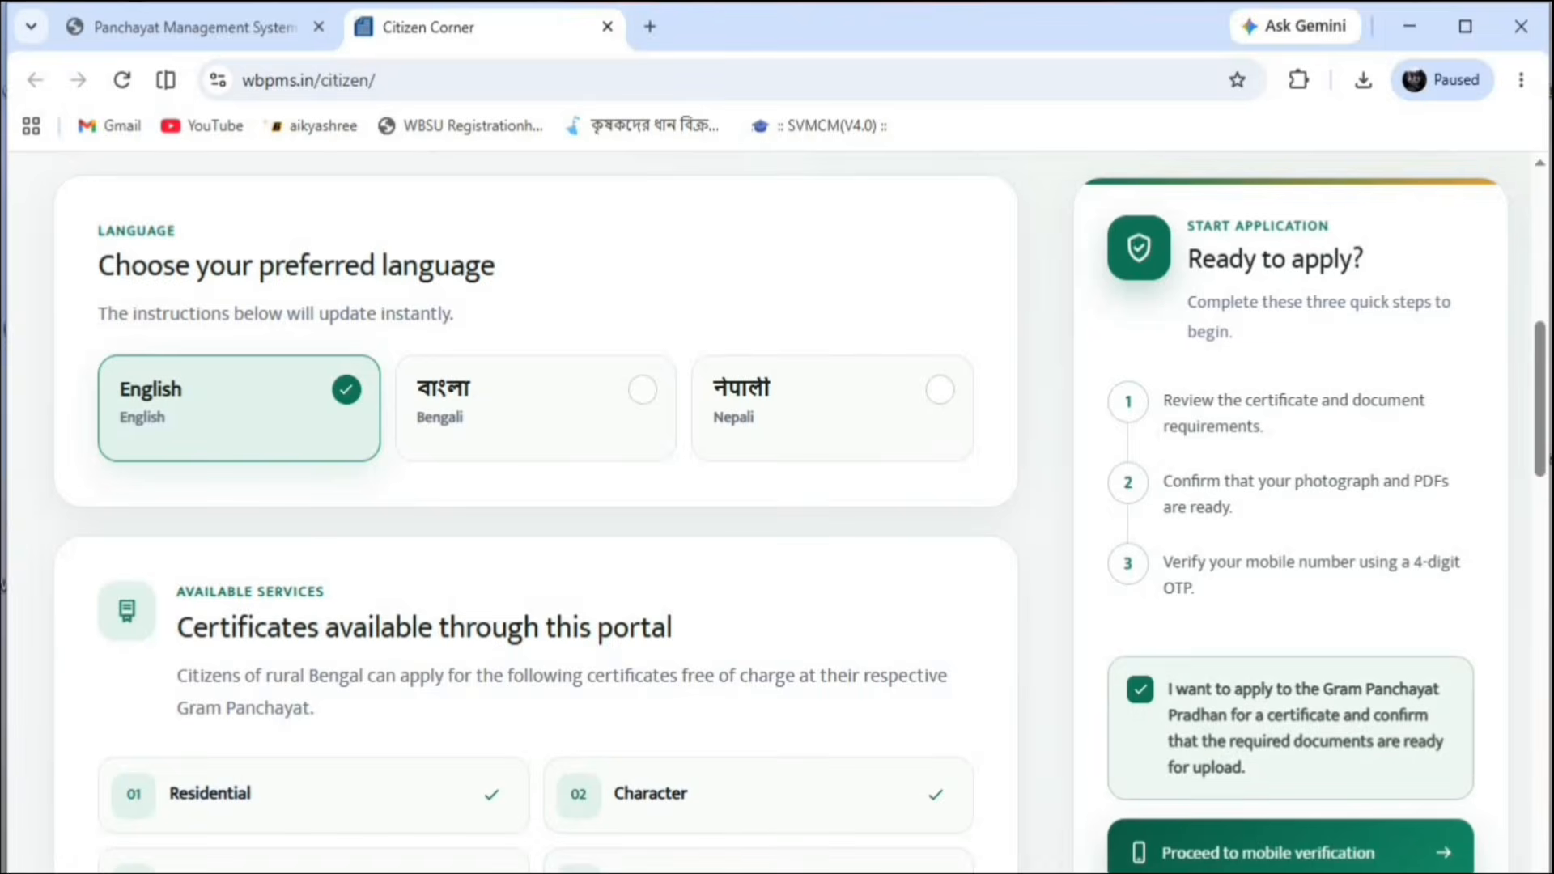
{"action": "scroll", "coordinate": [1158, 729], "scroll_direction": "down", "scroll_amount": 5}
{"action": "left_click", "coordinate": [1416, 694]}
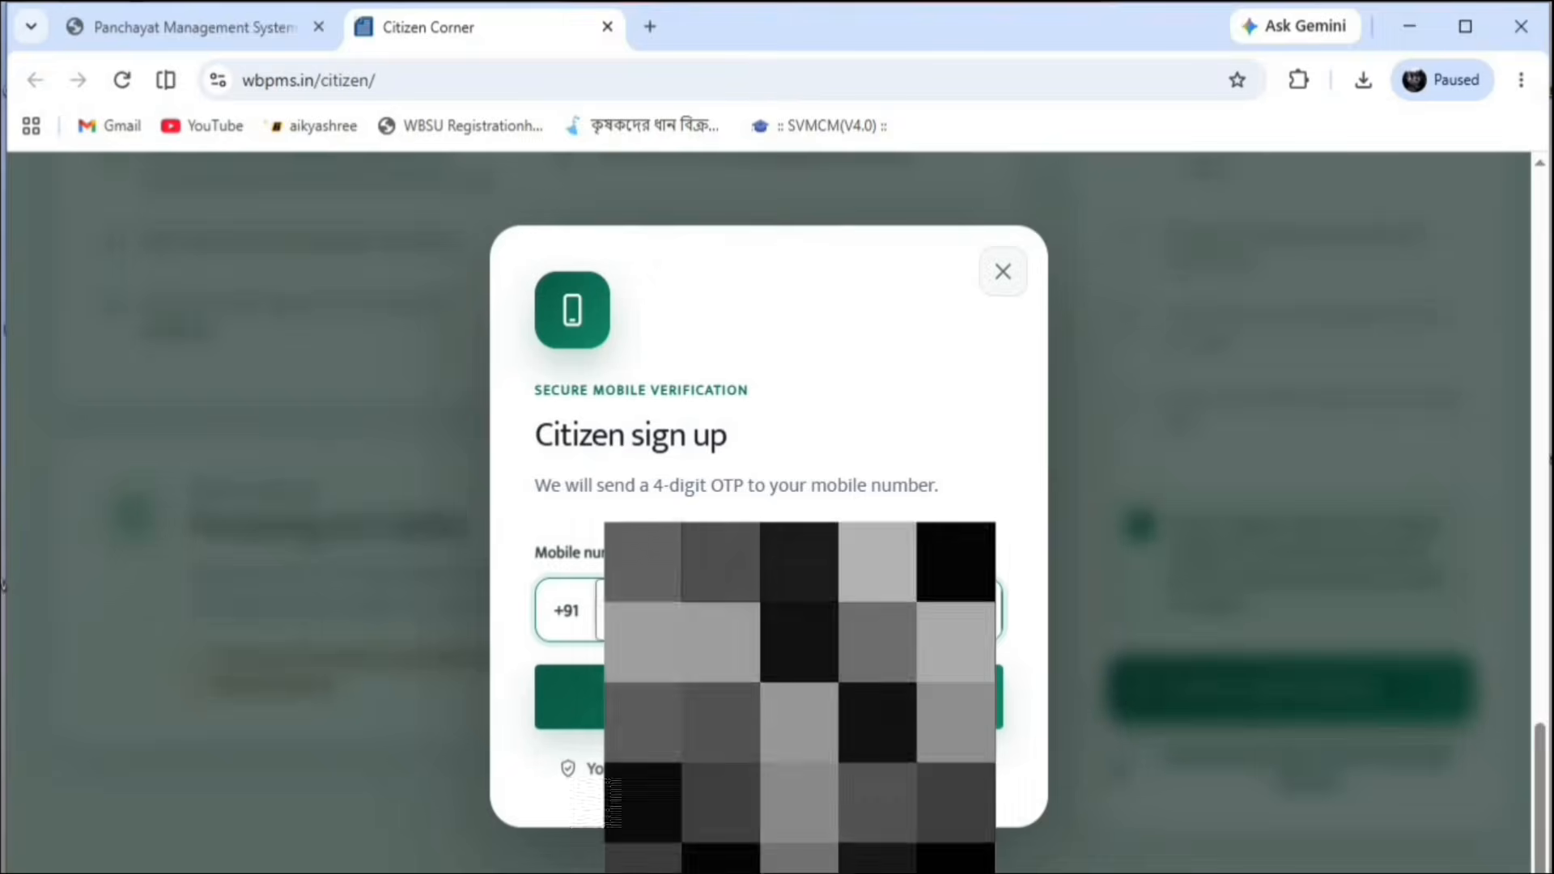
{"action": "left_click", "coordinate": [769, 697]}
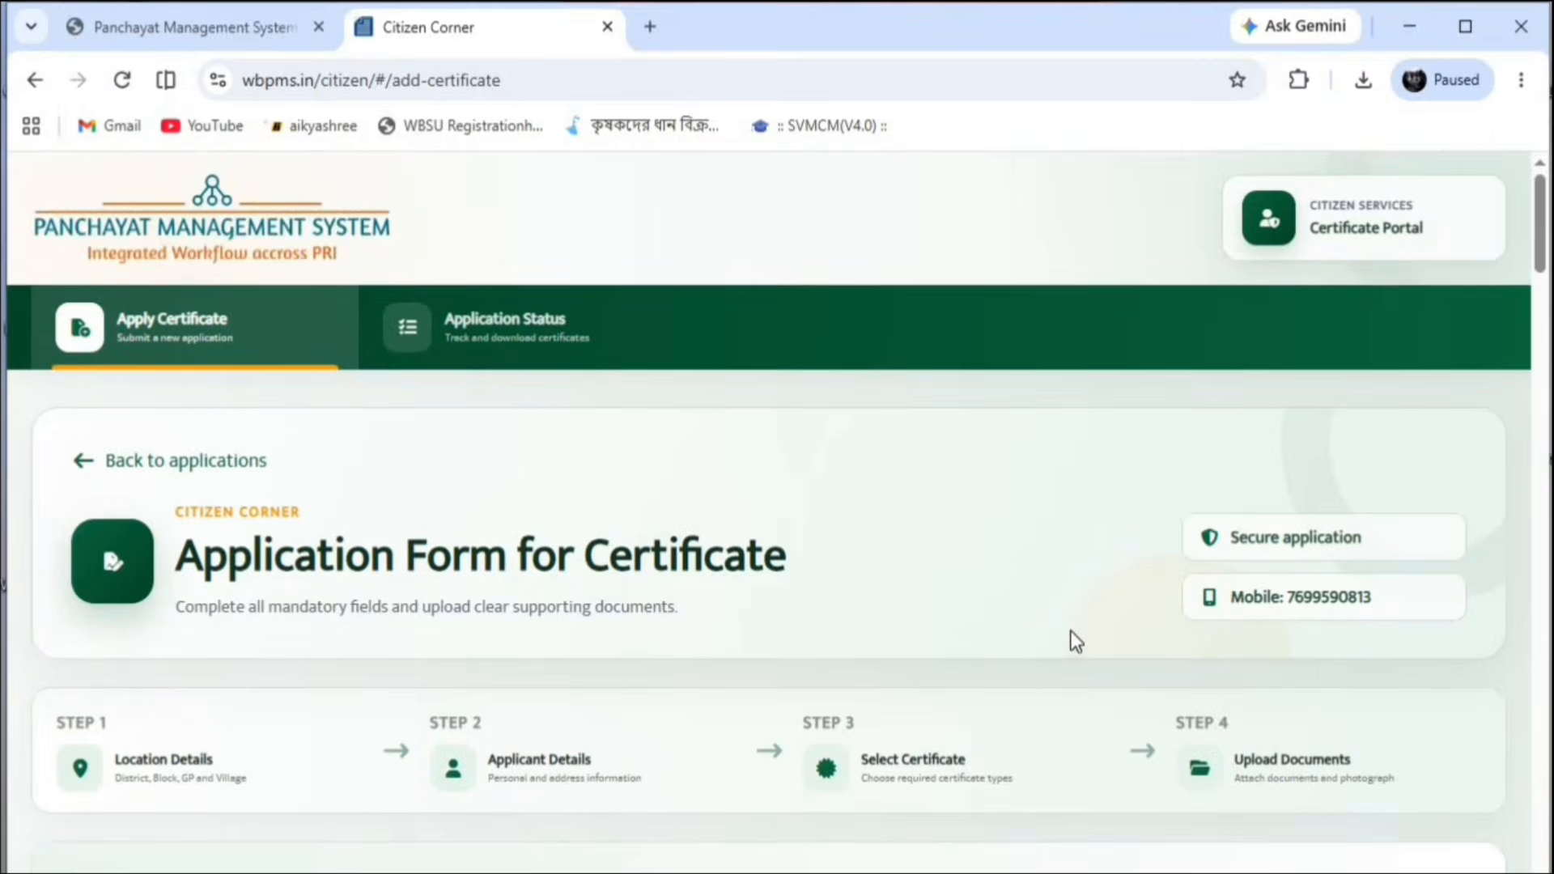
{"action": "scroll", "coordinate": [340, 583], "scroll_direction": "down", "scroll_amount": 5}
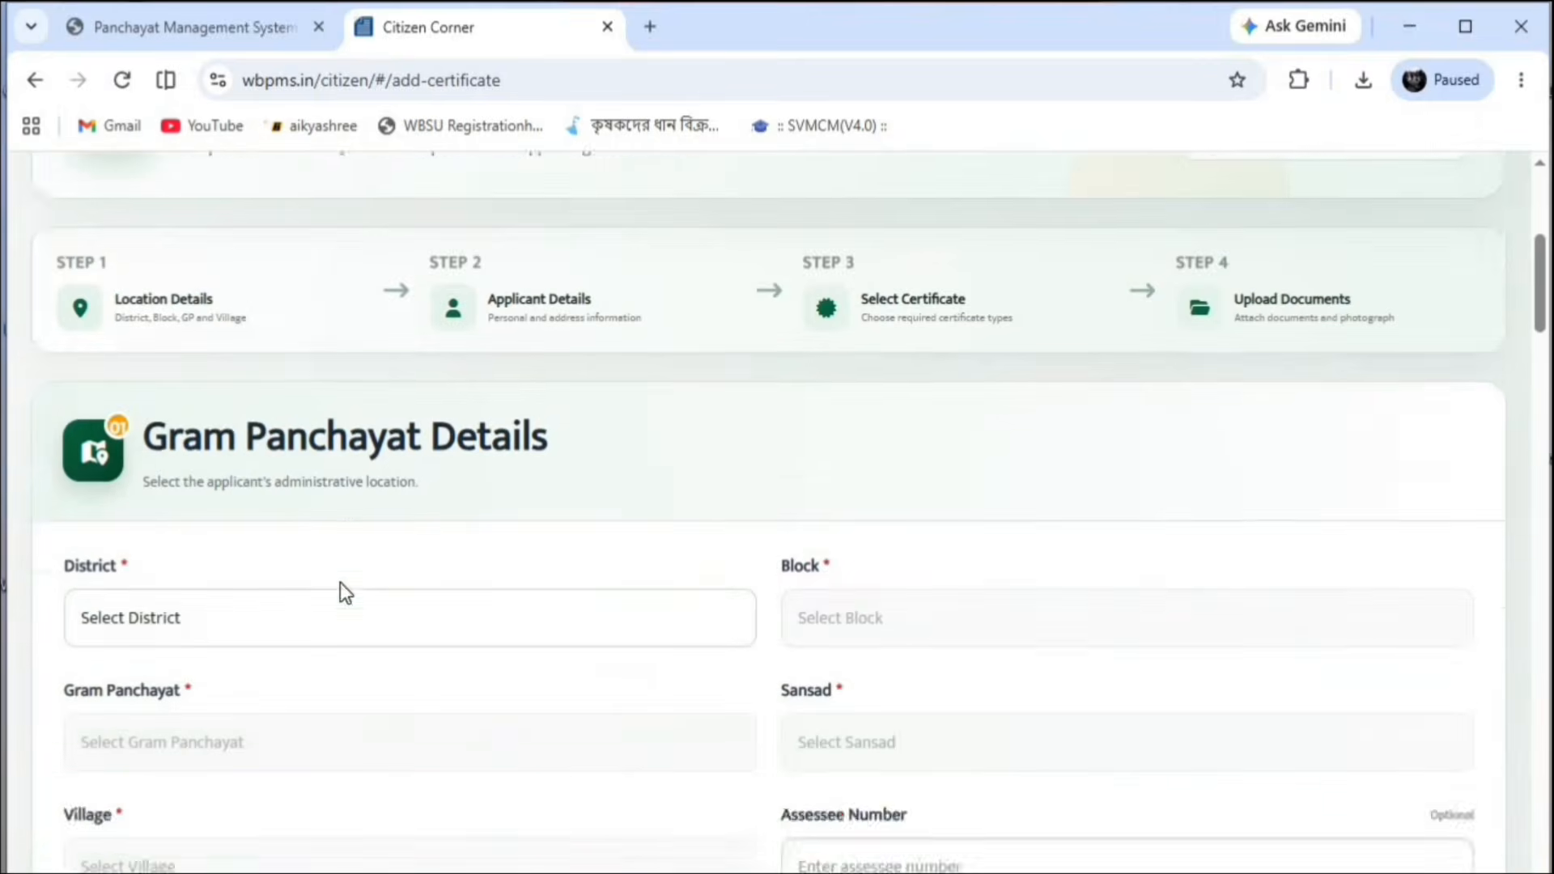
{"action": "scroll", "coordinate": [320, 713], "scroll_direction": "up", "scroll_amount": 1}
Choose district NORTH 24 PARAGANAS, block BADURIA and Gram Panchayat SAYESTANAGAR-I
{"action": "left_click", "coordinate": [321, 713]}
{"action": "left_click", "coordinate": [243, 576]}
{"action": "left_click", "coordinate": [881, 710]}
{"action": "left_click", "coordinate": [830, 87]}
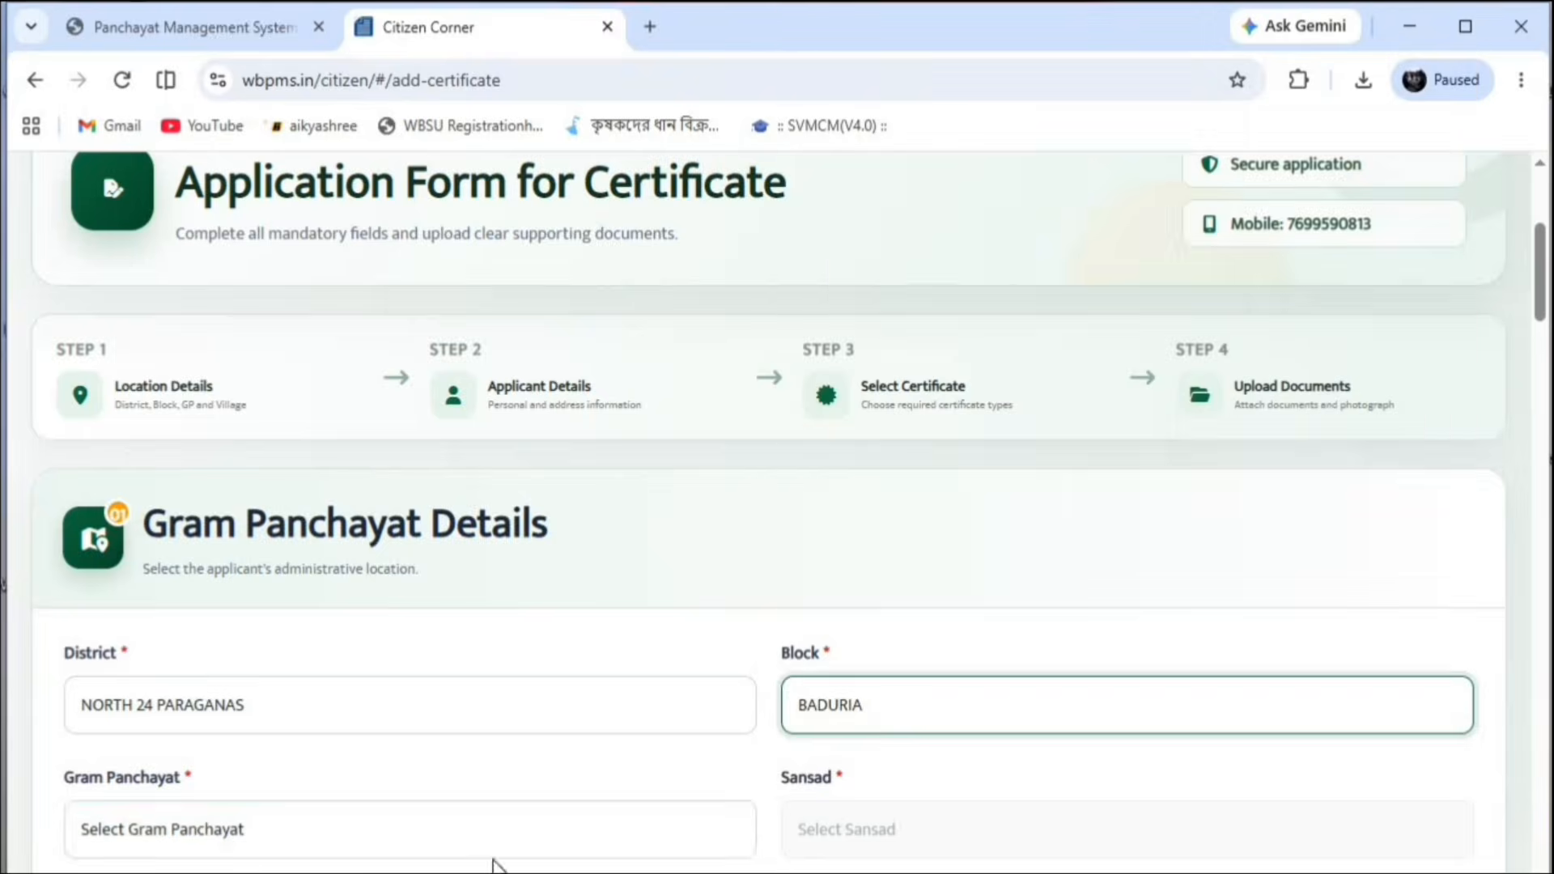
{"action": "left_click", "coordinate": [486, 833]}
{"action": "left_click", "coordinate": [105, 739]}
{"action": "left_click", "coordinate": [964, 833]}
{"action": "left_click", "coordinate": [979, 830]}
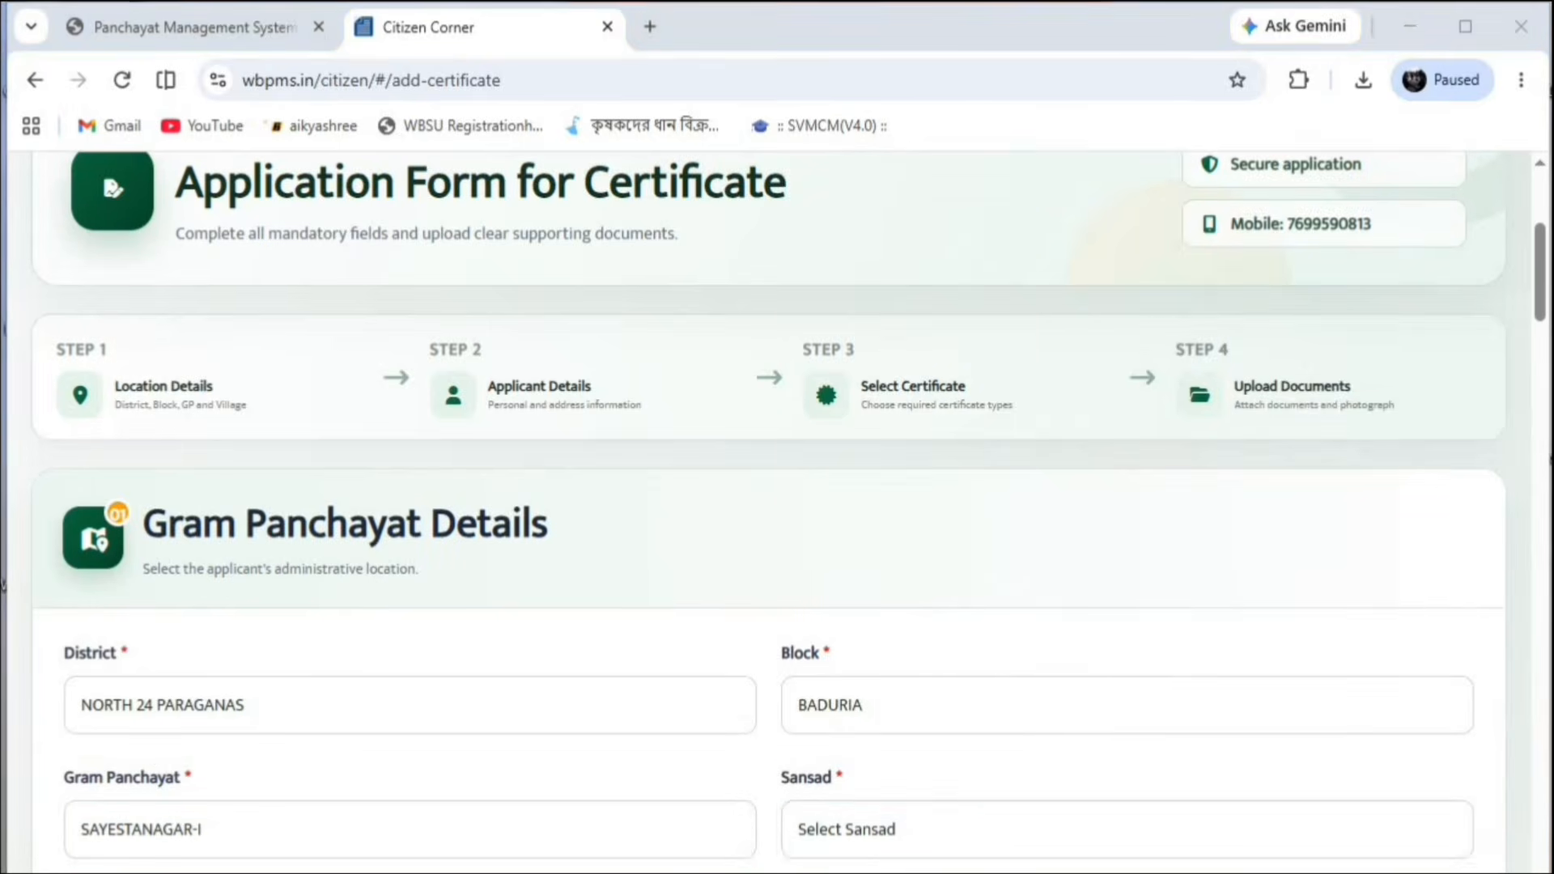
{"action": "left_click", "coordinate": [980, 830]}
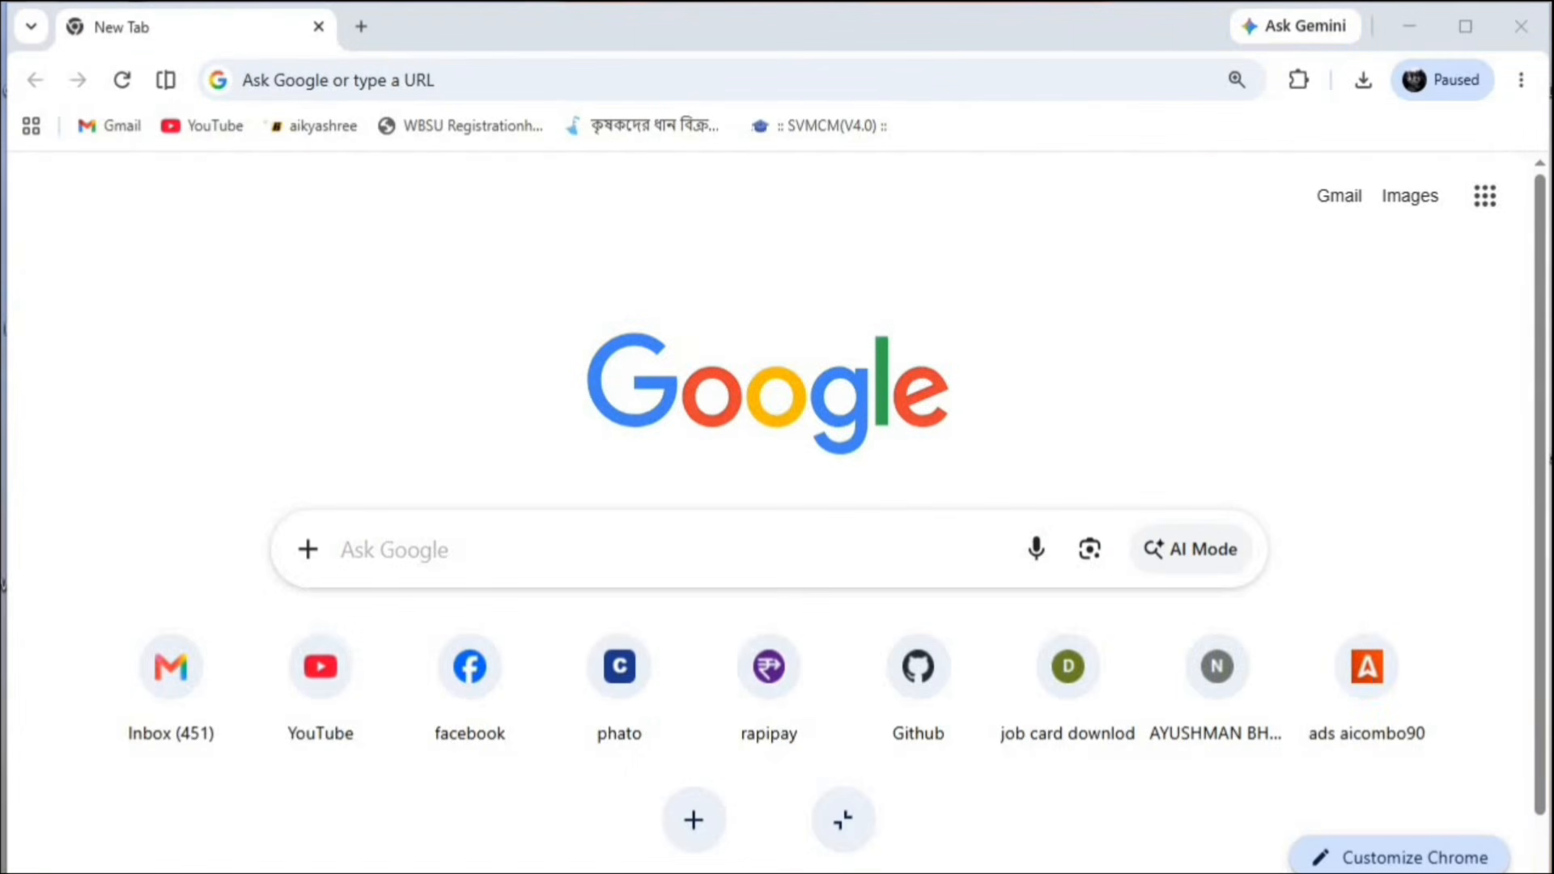
Search Google for 'wbpm' to reach the wbpms.in Panchayat Management System site
{"action": "left_click", "coordinate": [432, 537]}
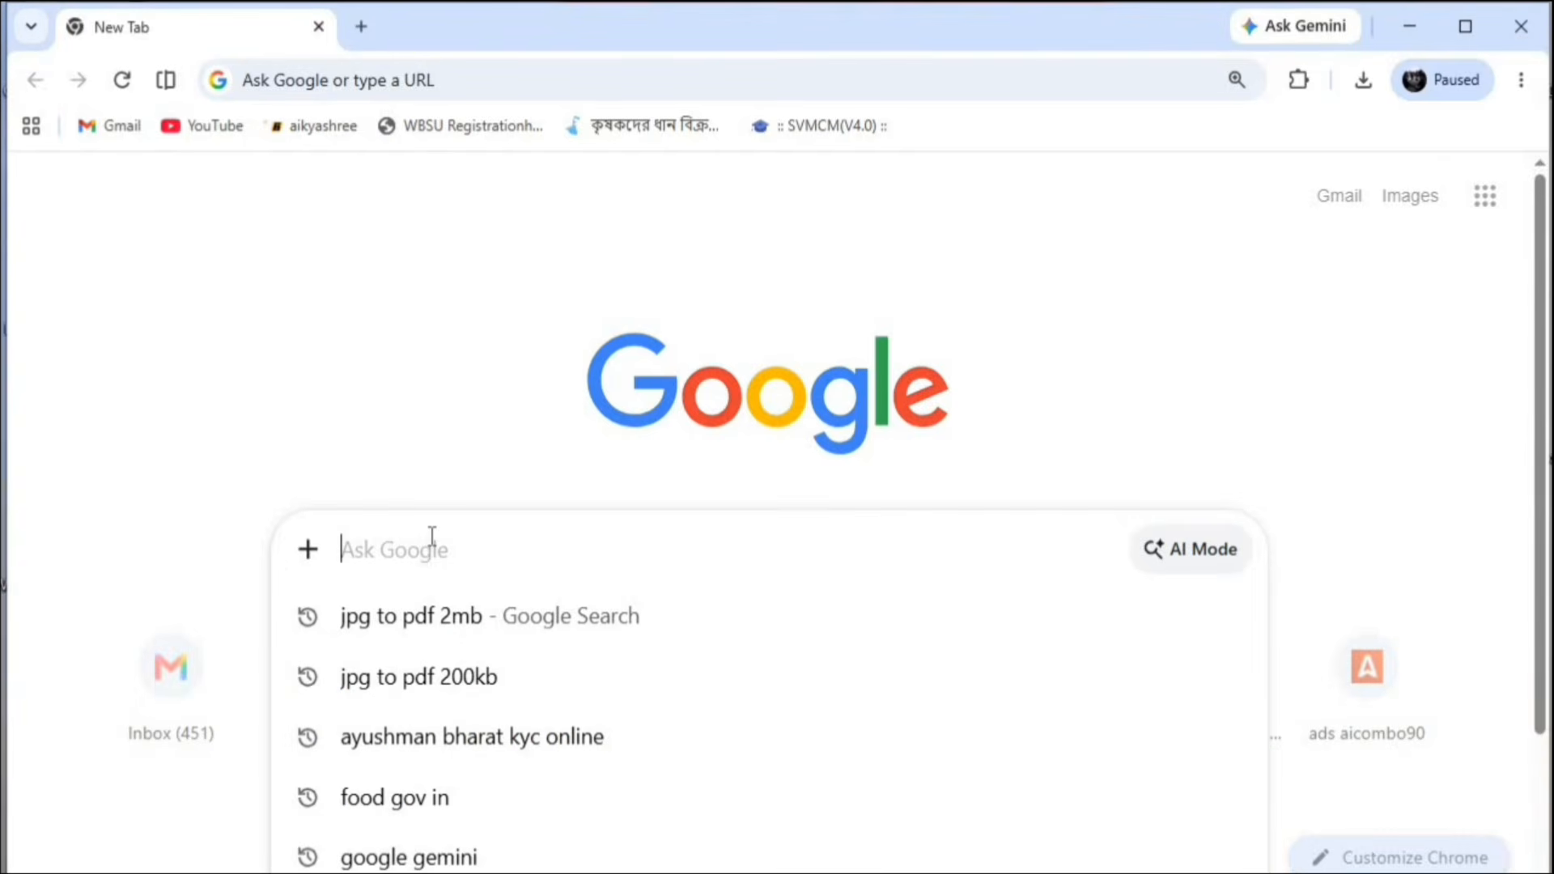
{"action": "type", "text": "w"}
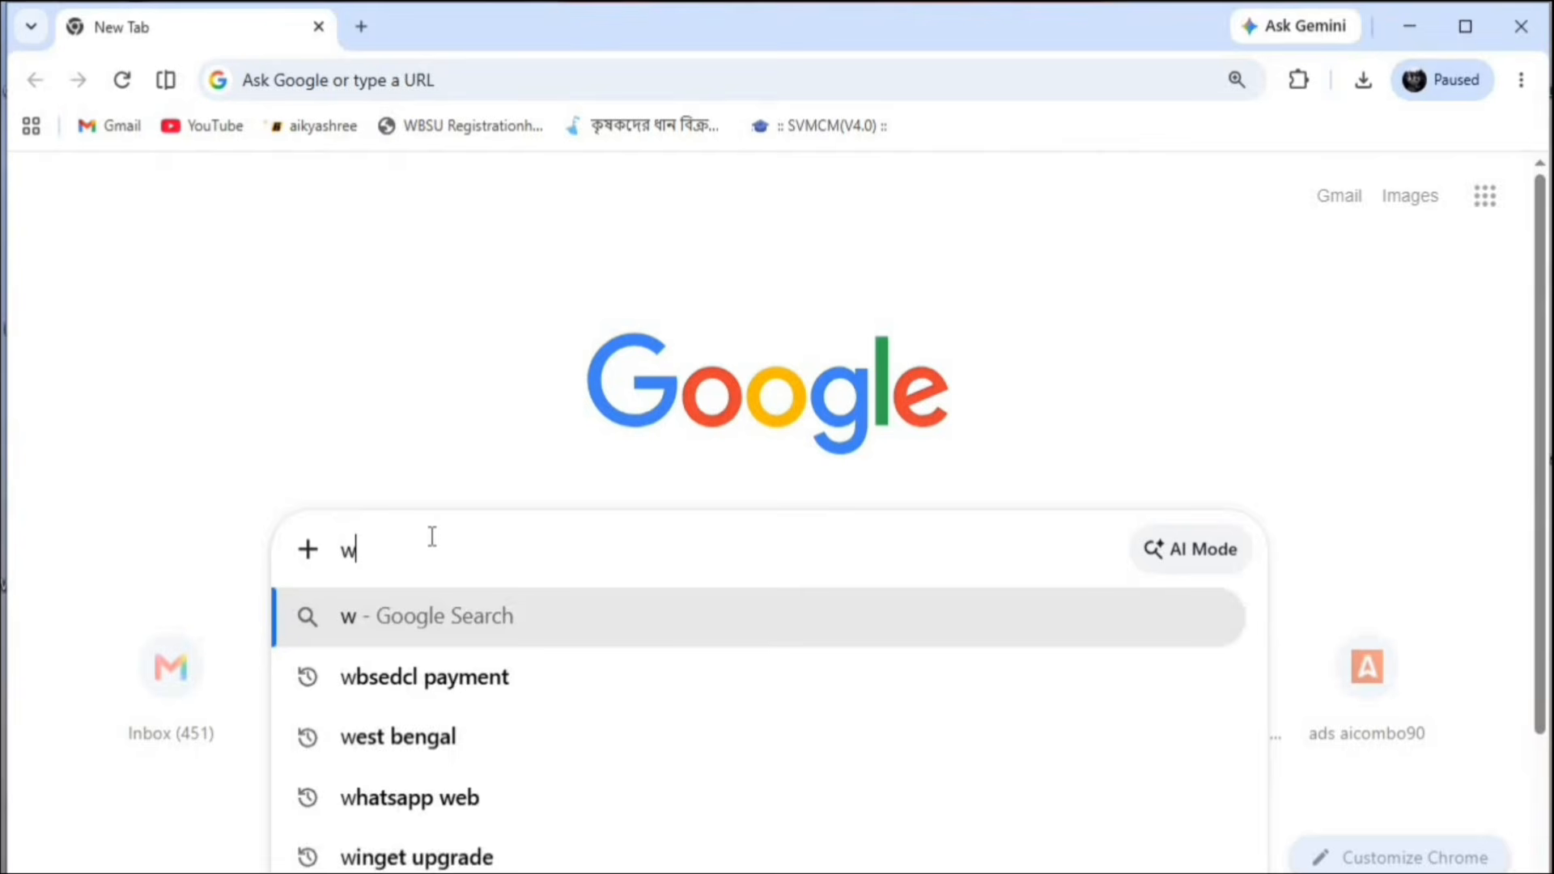
{"action": "type", "text": "bpm"}
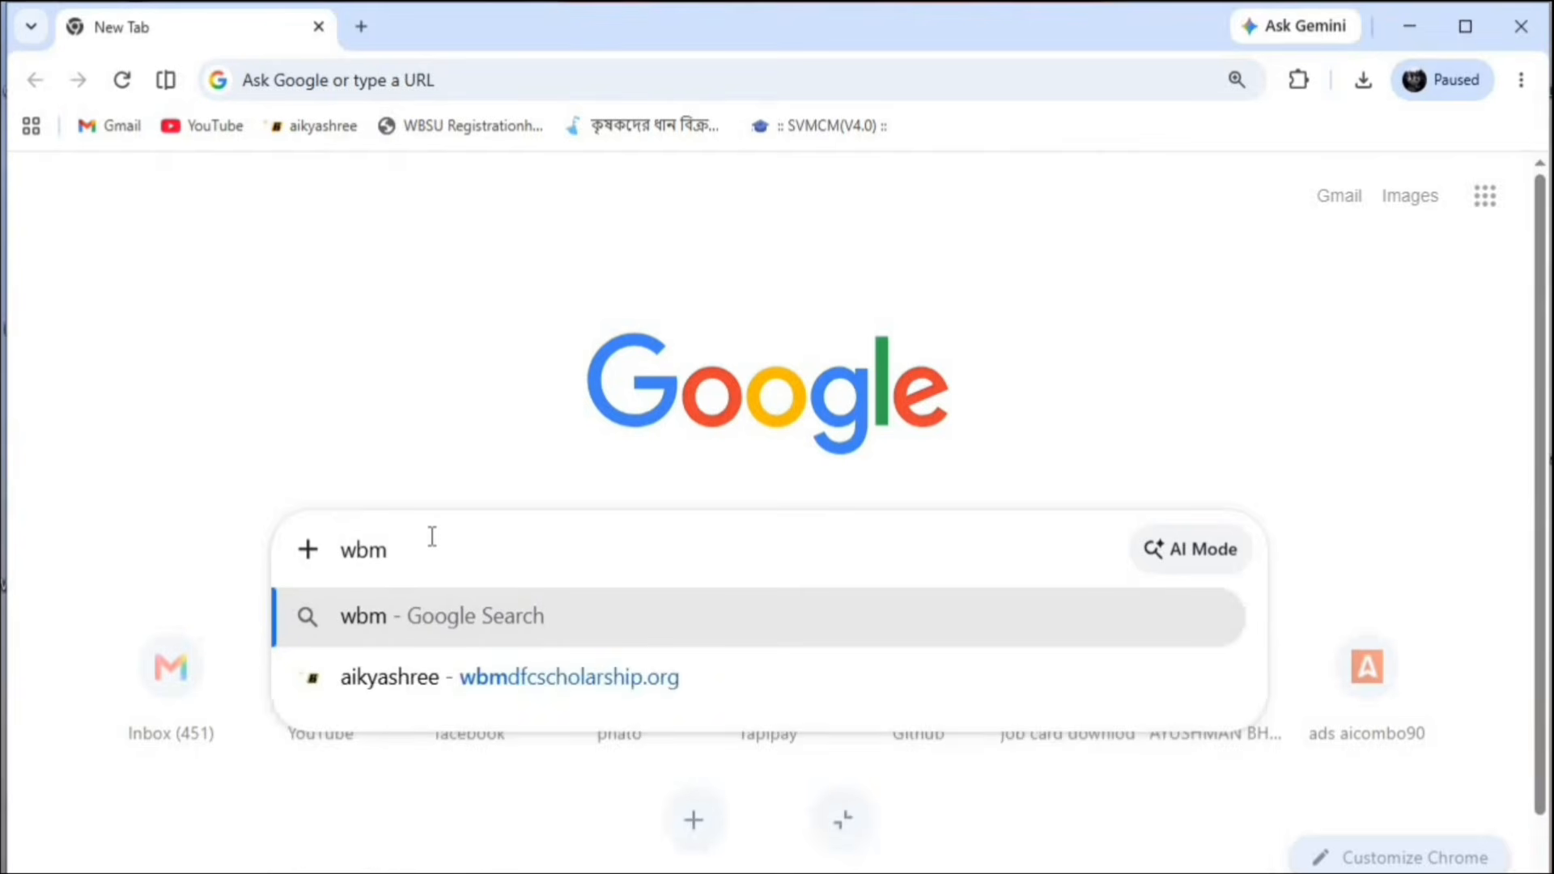
{"action": "key", "text": "BackSpace"}
{"action": "type", "text": "pm"}
{"action": "key", "text": "Return"}
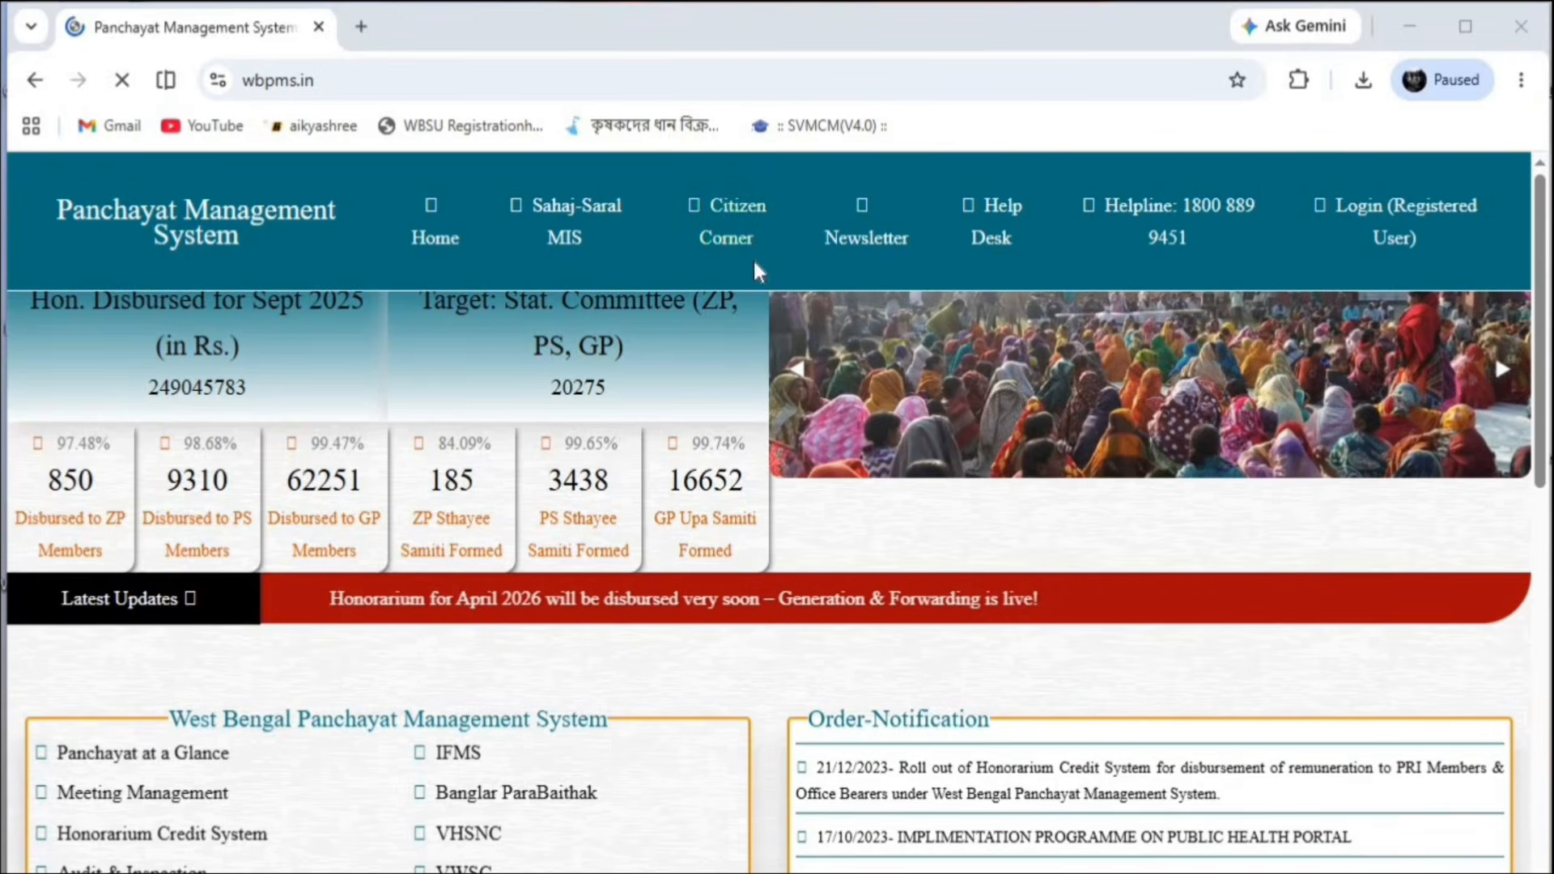
Open Citizen Corner from the wbpms.in header in a new tab and scroll to its services
{"action": "left_click", "coordinate": [716, 238]}
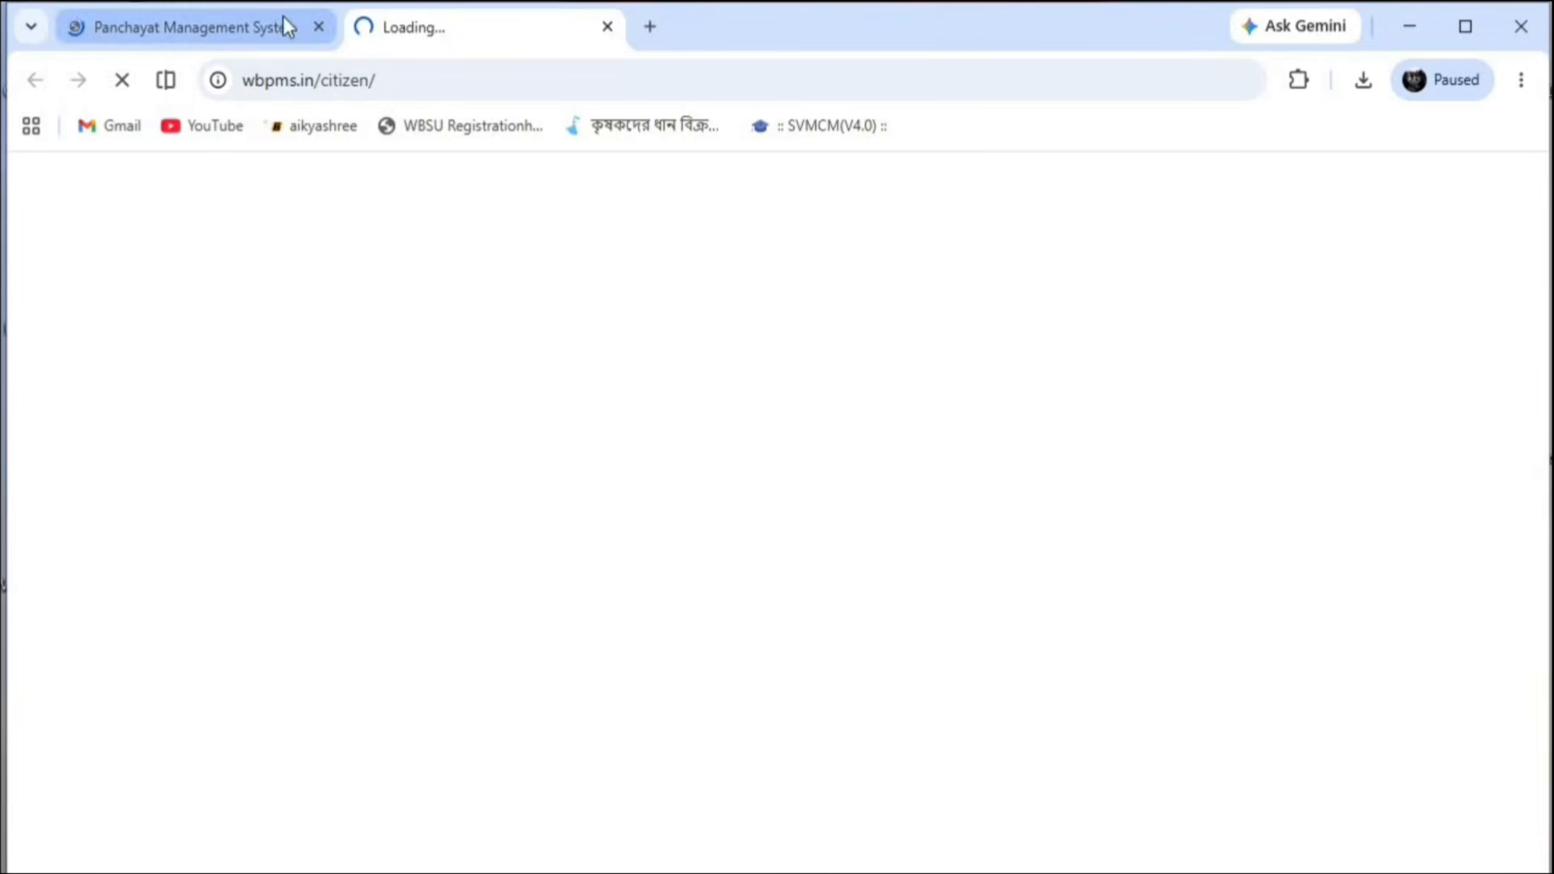
{"action": "left_click", "coordinate": [245, 17]}
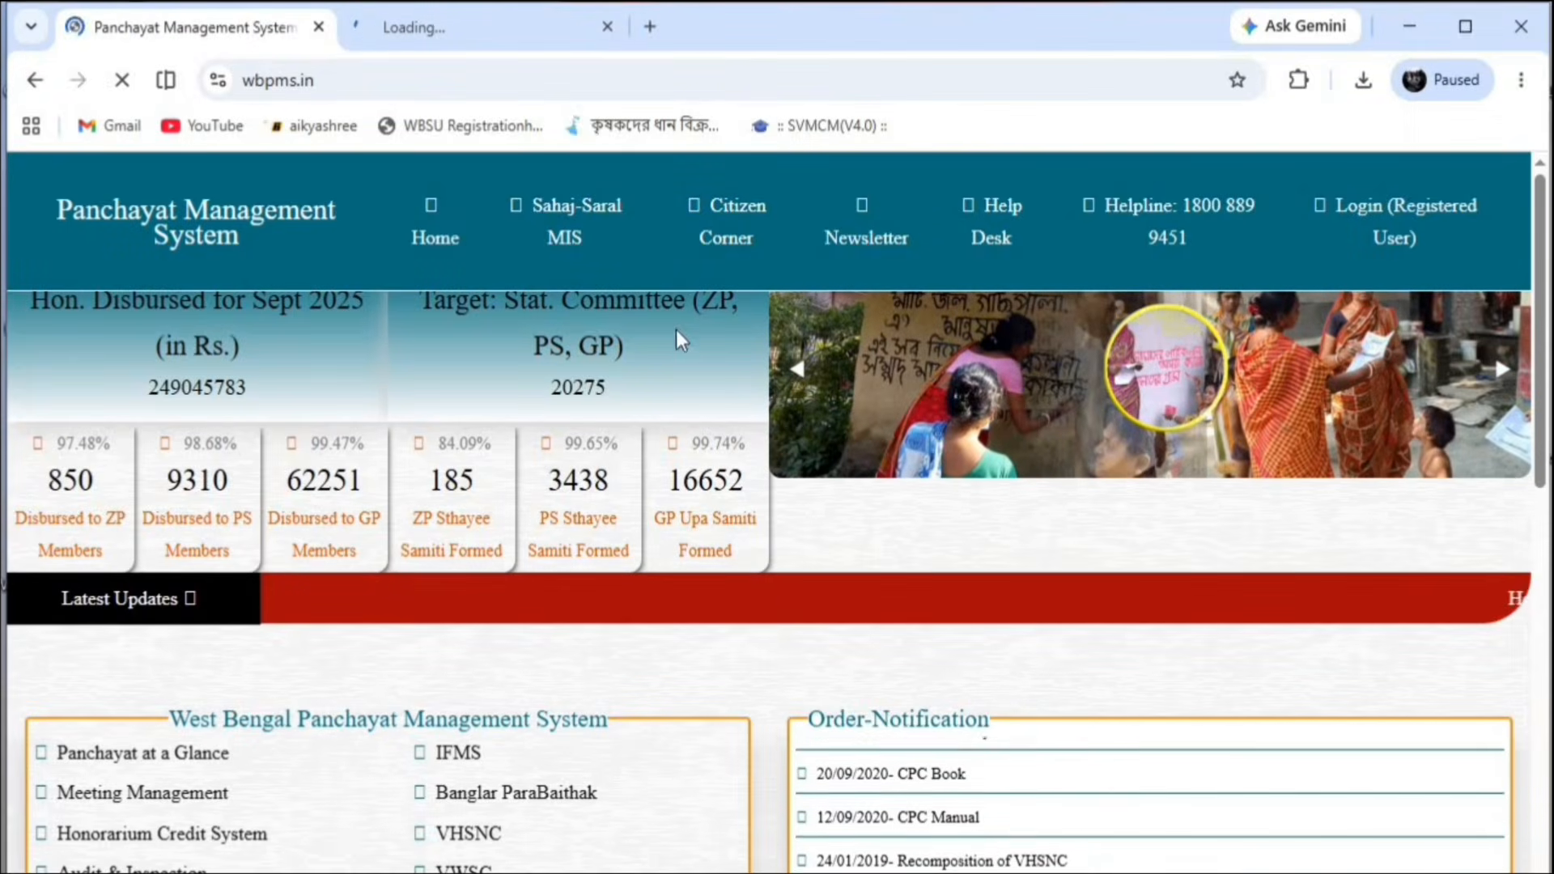
{"action": "left_click", "coordinate": [440, 24]}
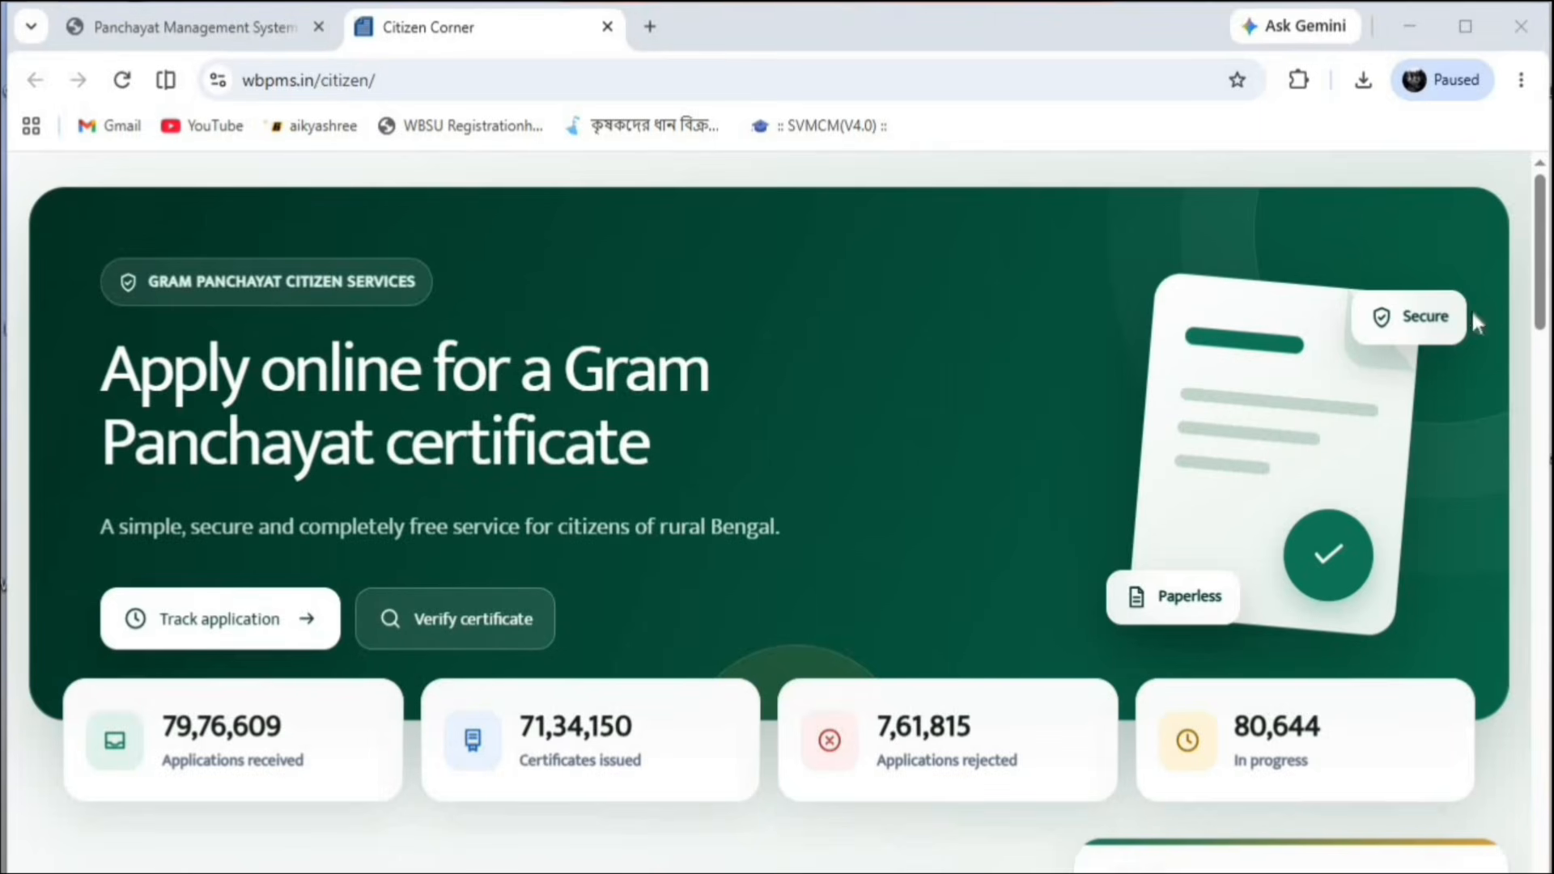
{"action": "left_click_drag", "start_coordinate": [1542, 285], "coordinate": [1527, 429]}
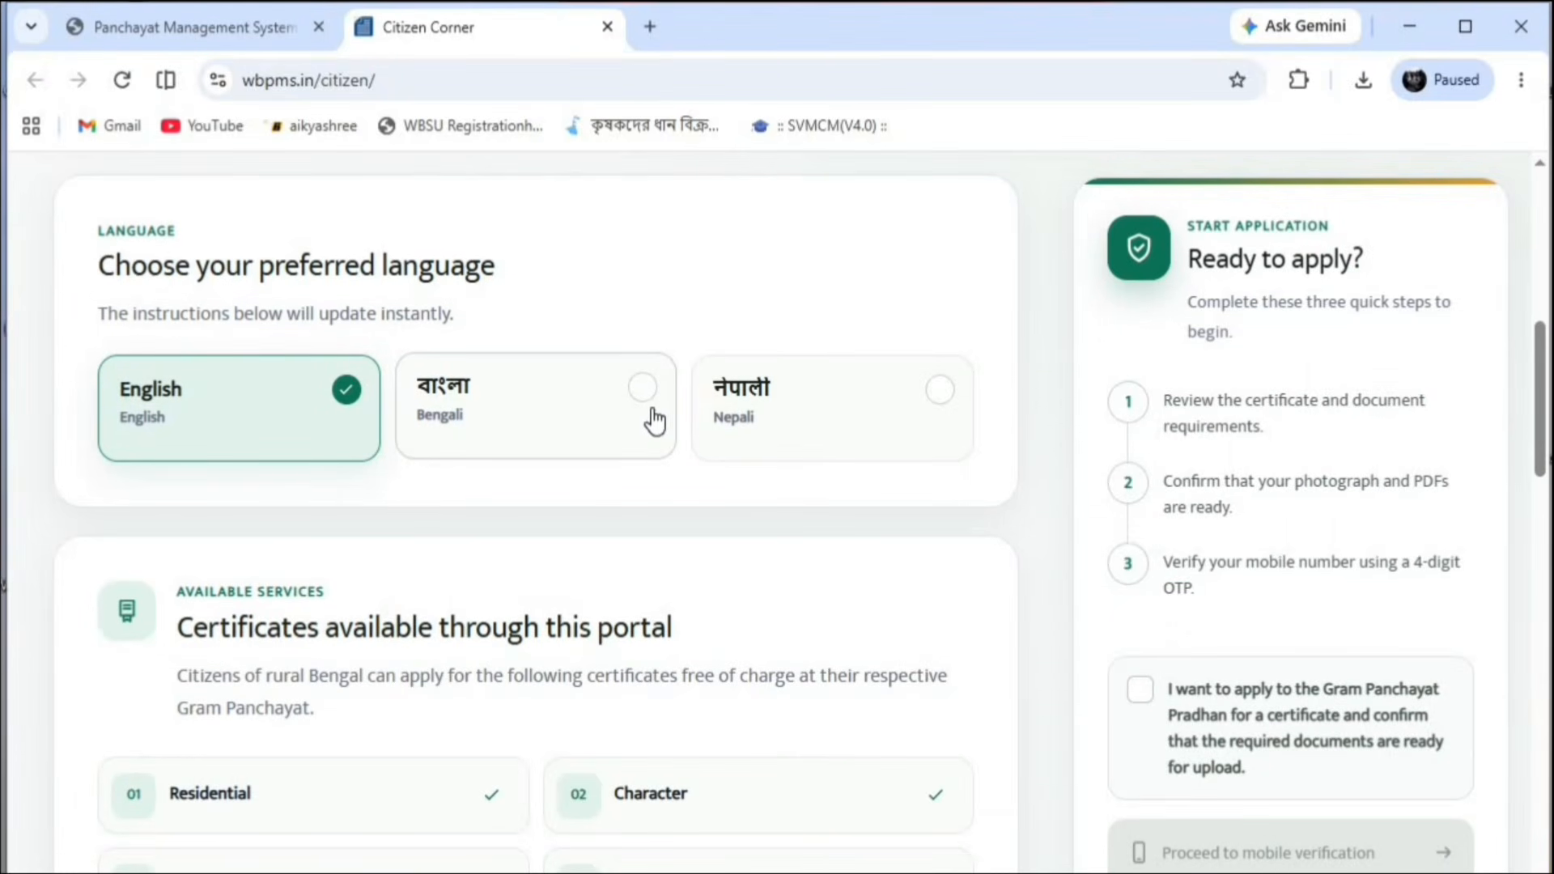
Tick the documents-ready consent, send an OTP to the mobile number and verify it
{"action": "left_click", "coordinate": [1142, 698]}
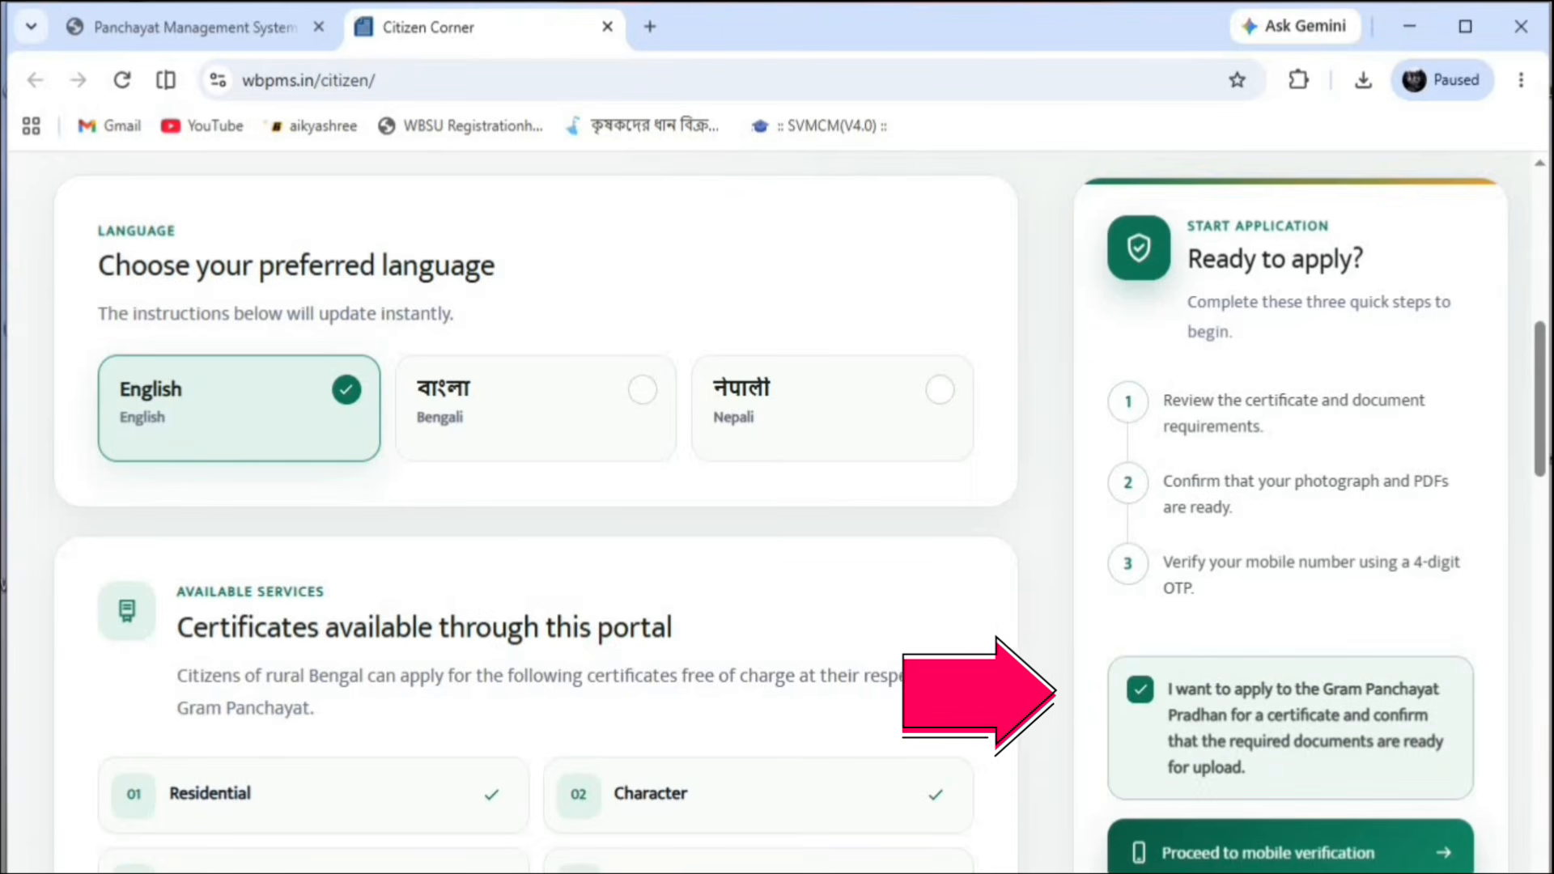
{"action": "scroll", "coordinate": [1142, 697], "scroll_direction": "down", "scroll_amount": 8}
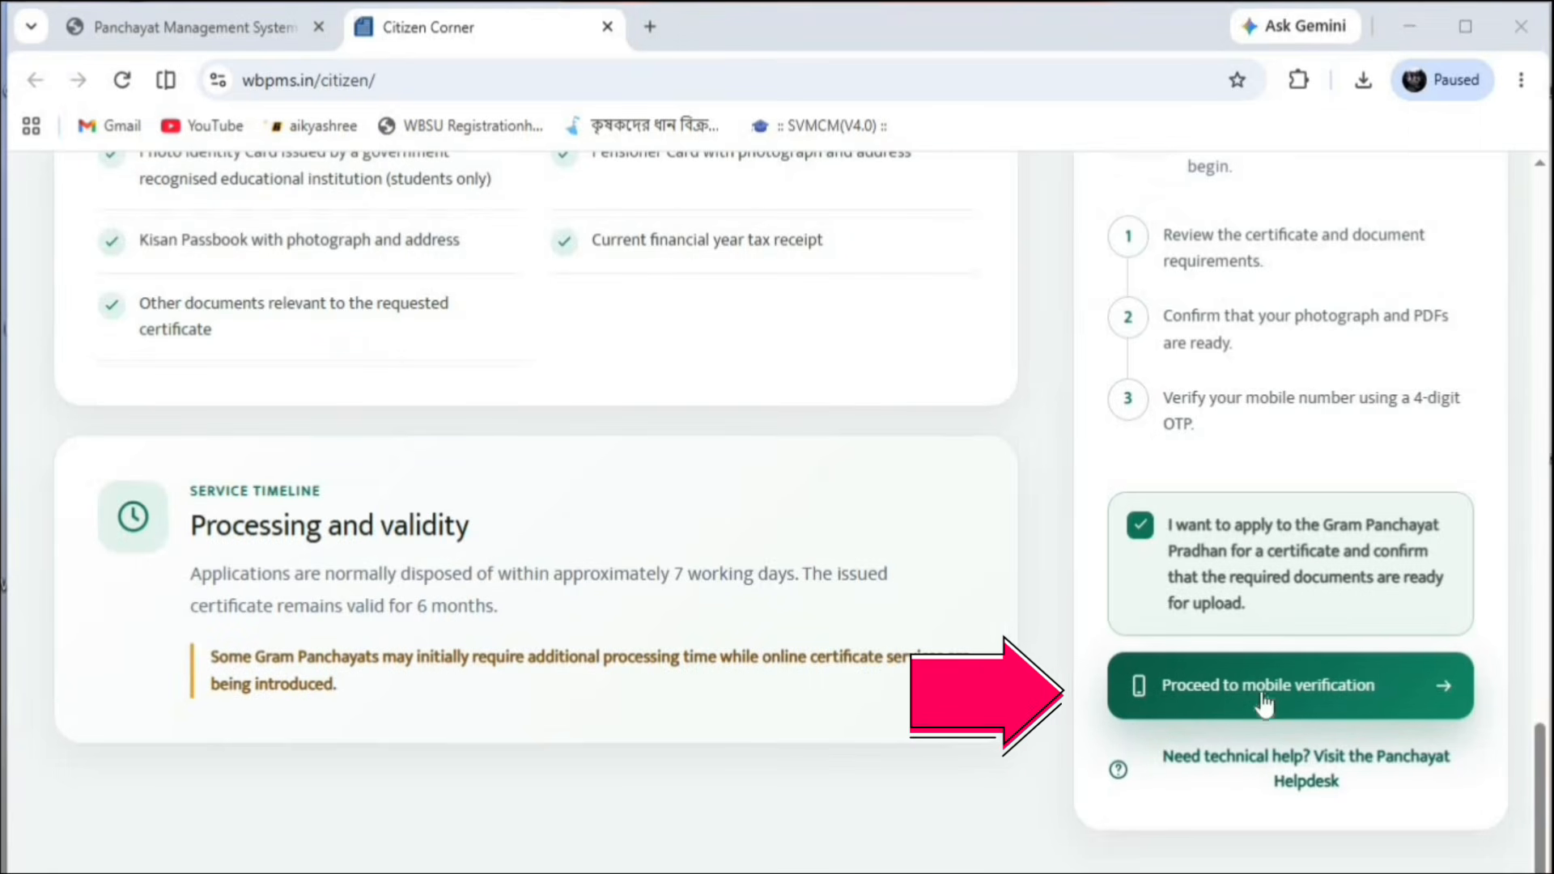
{"action": "left_click", "coordinate": [1412, 688]}
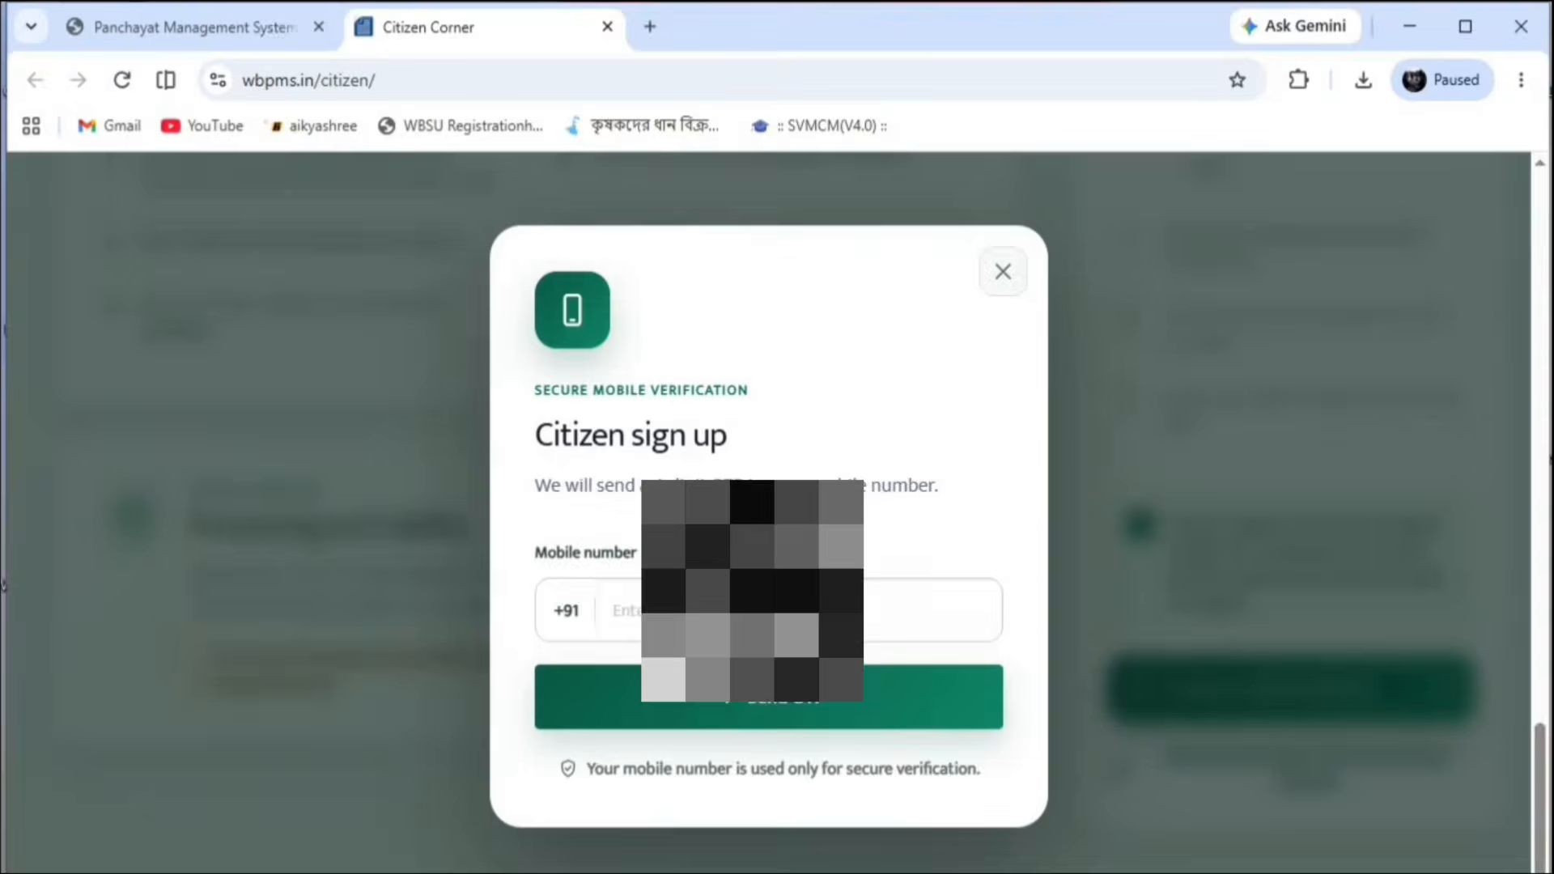
{"action": "left_click", "coordinate": [729, 611]}
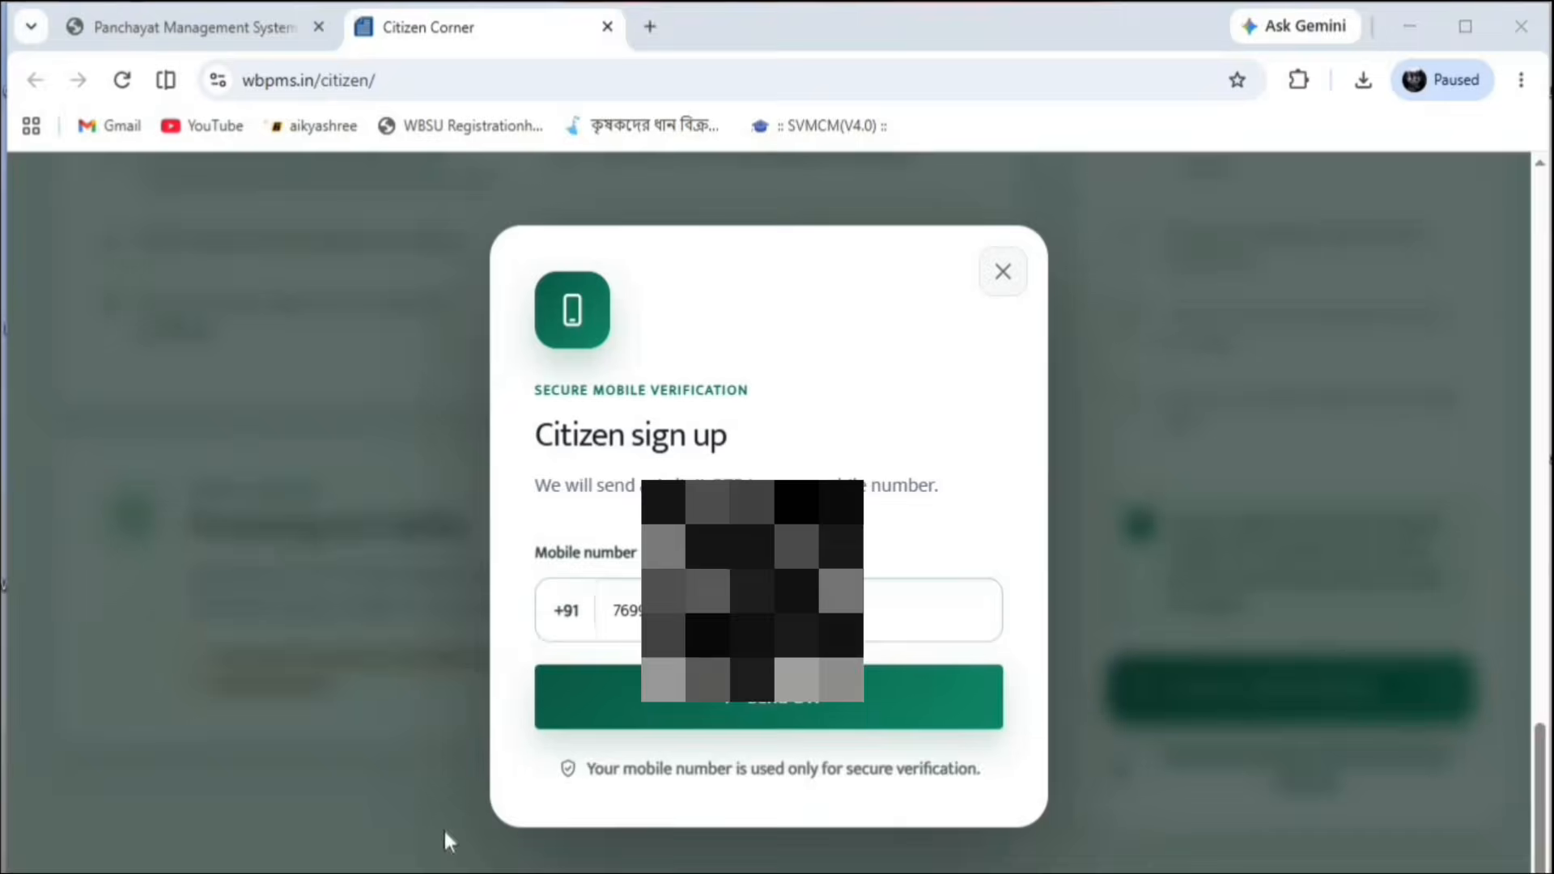
{"action": "left_click", "coordinate": [774, 704]}
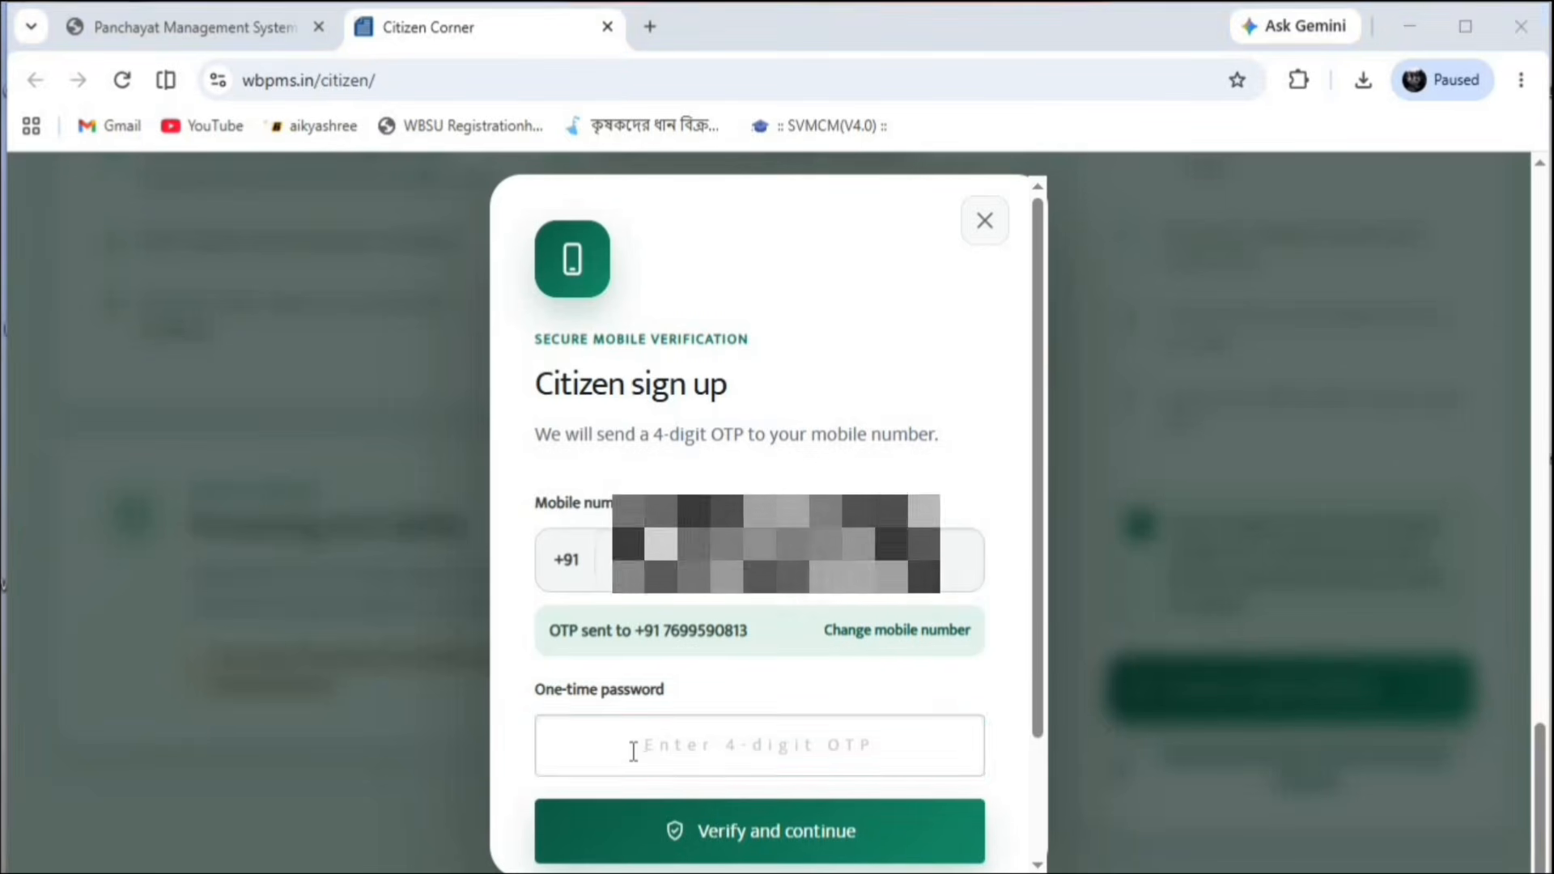
{"action": "left_click", "coordinate": [635, 751]}
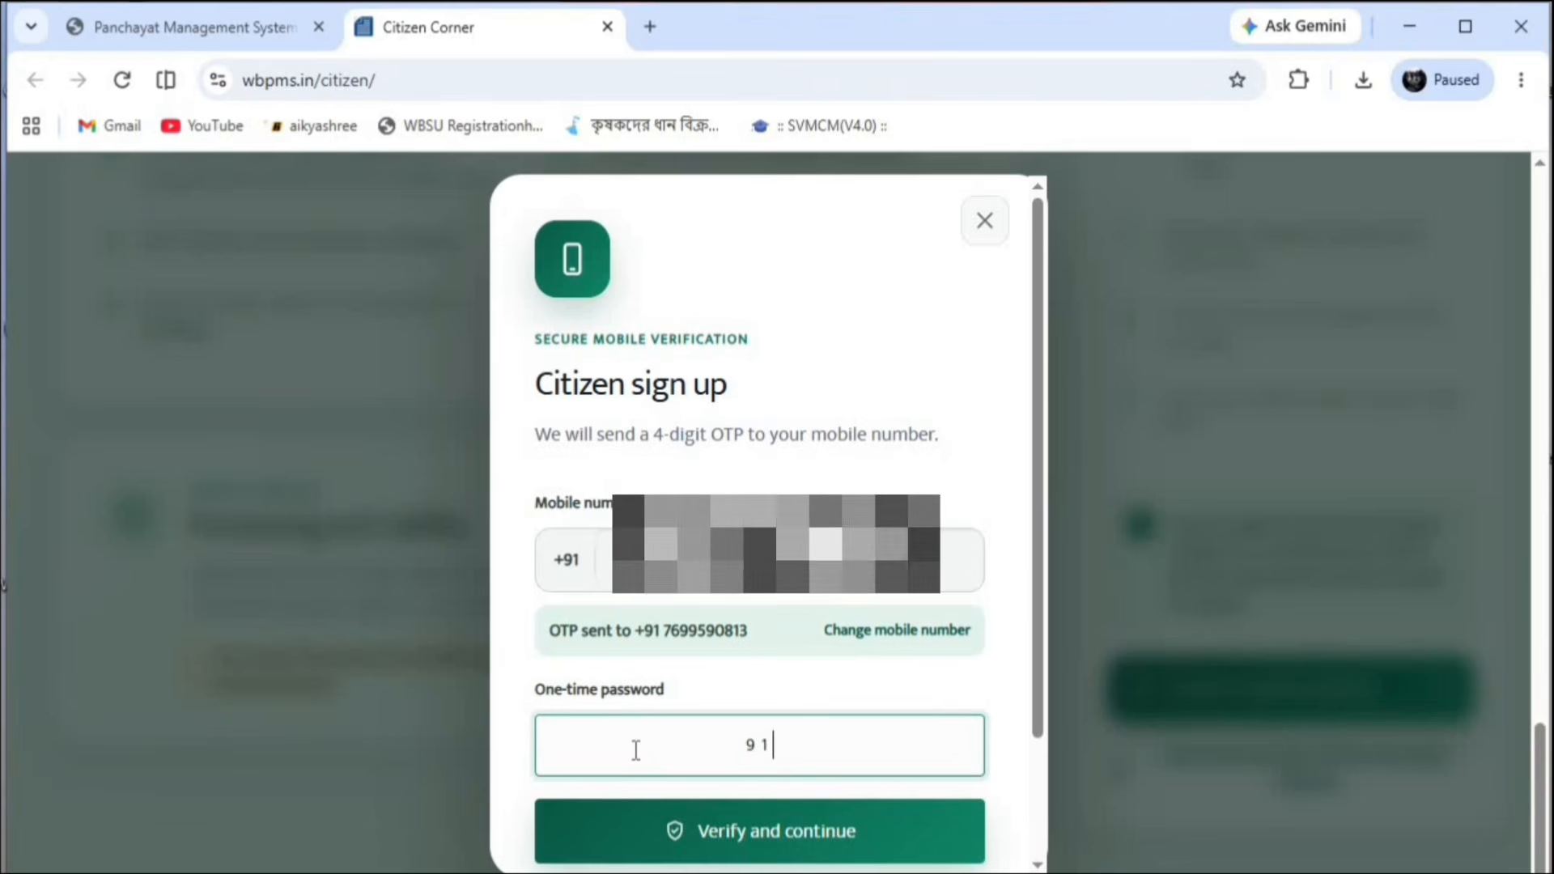
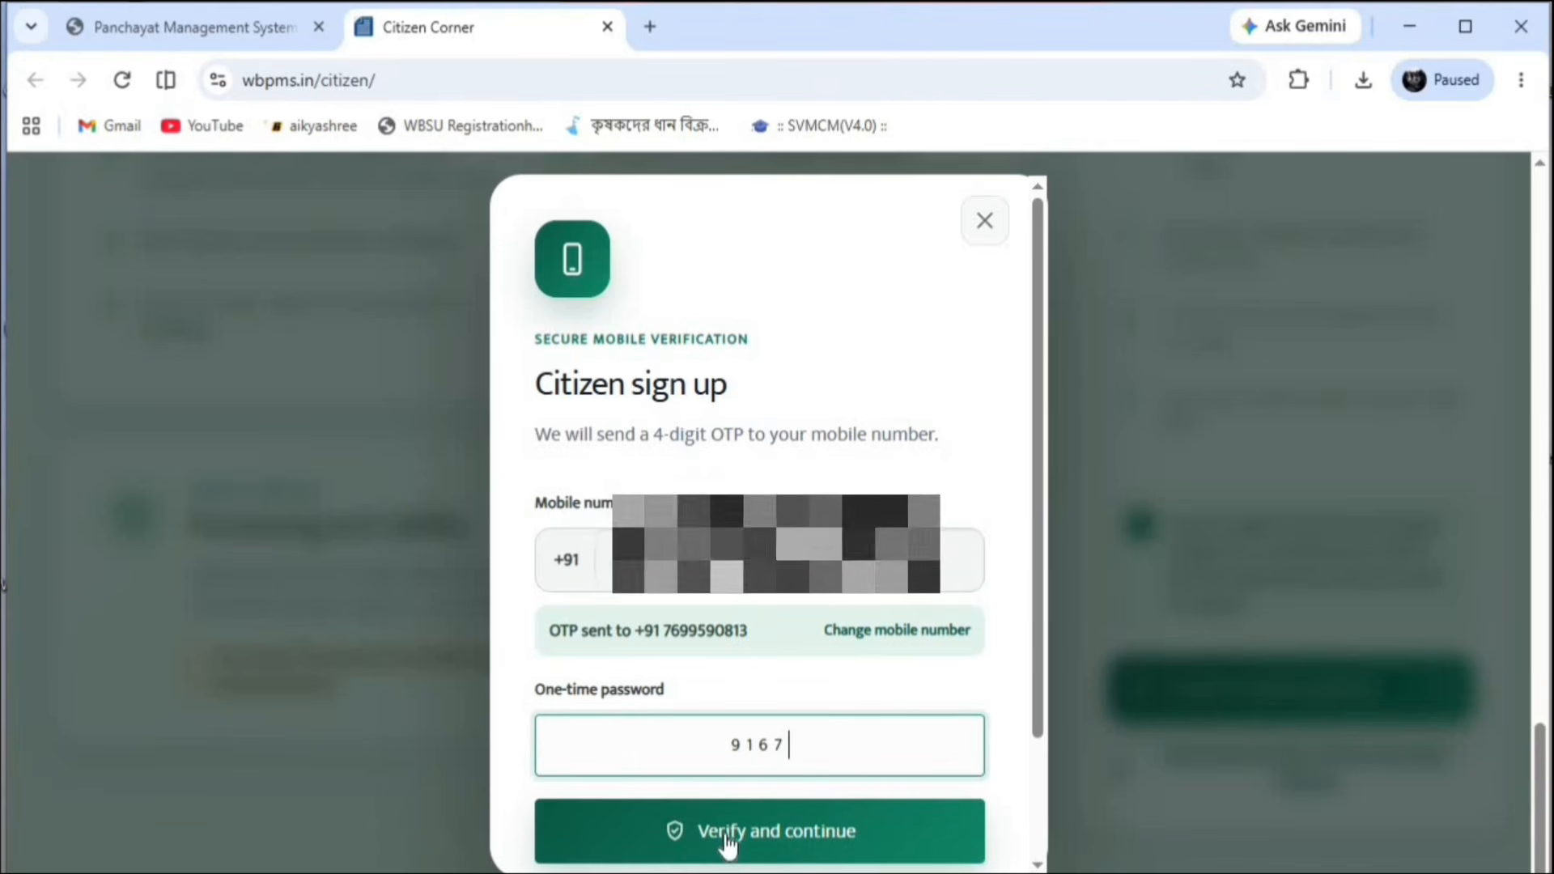
{"action": "left_click", "coordinate": [728, 835]}
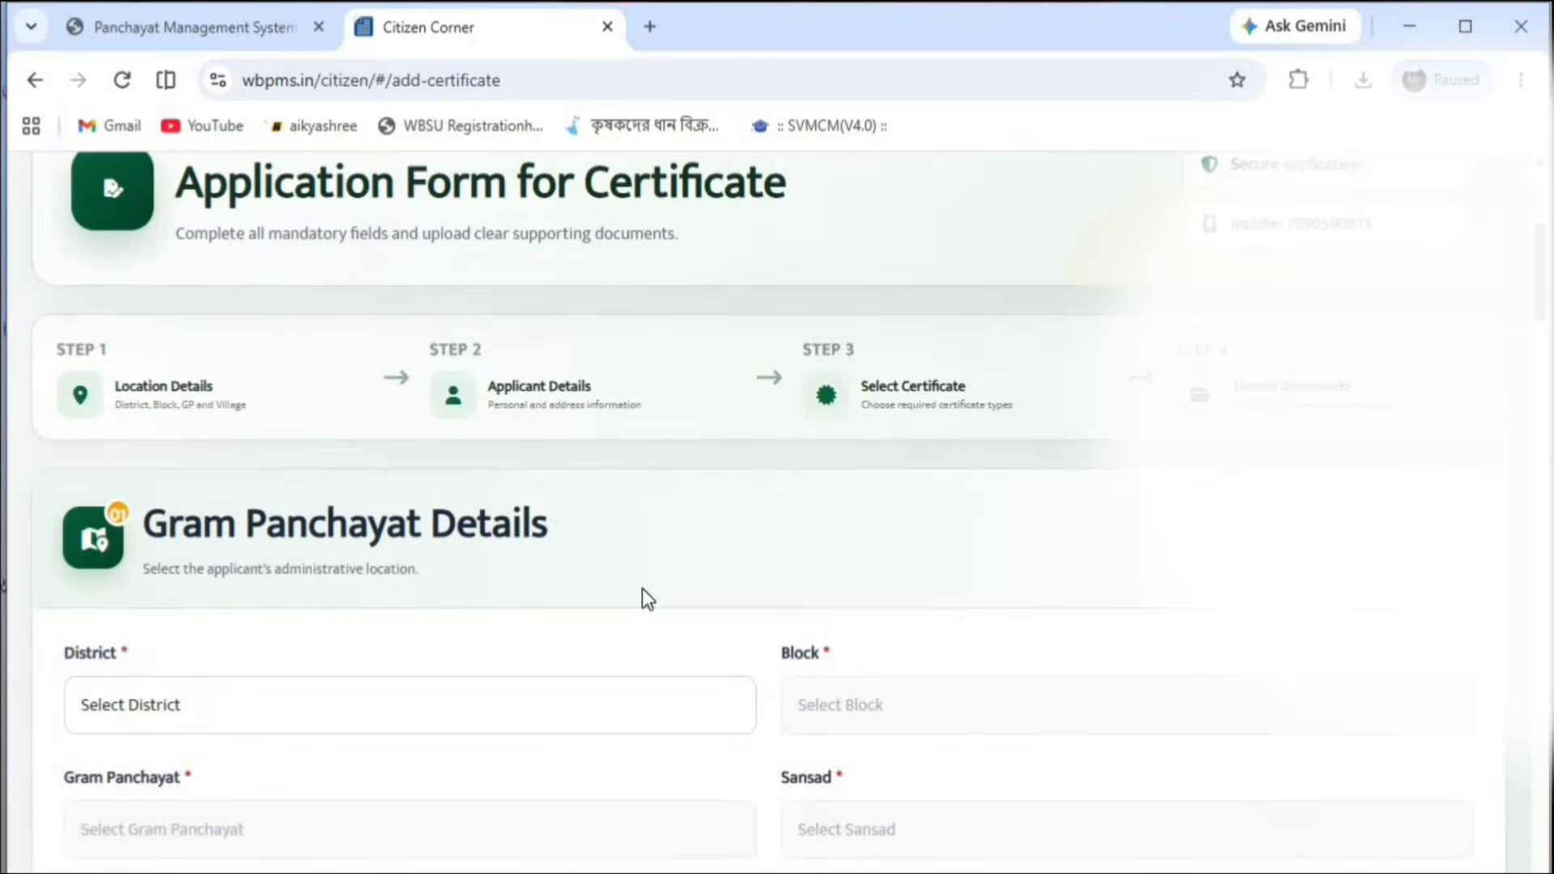
Select NORTH 24 PARAGANAS, BADURIA, SAYESTANAGAR-I and Sansad XV in Gram Panchayat Details
{"action": "left_click", "coordinate": [323, 710]}
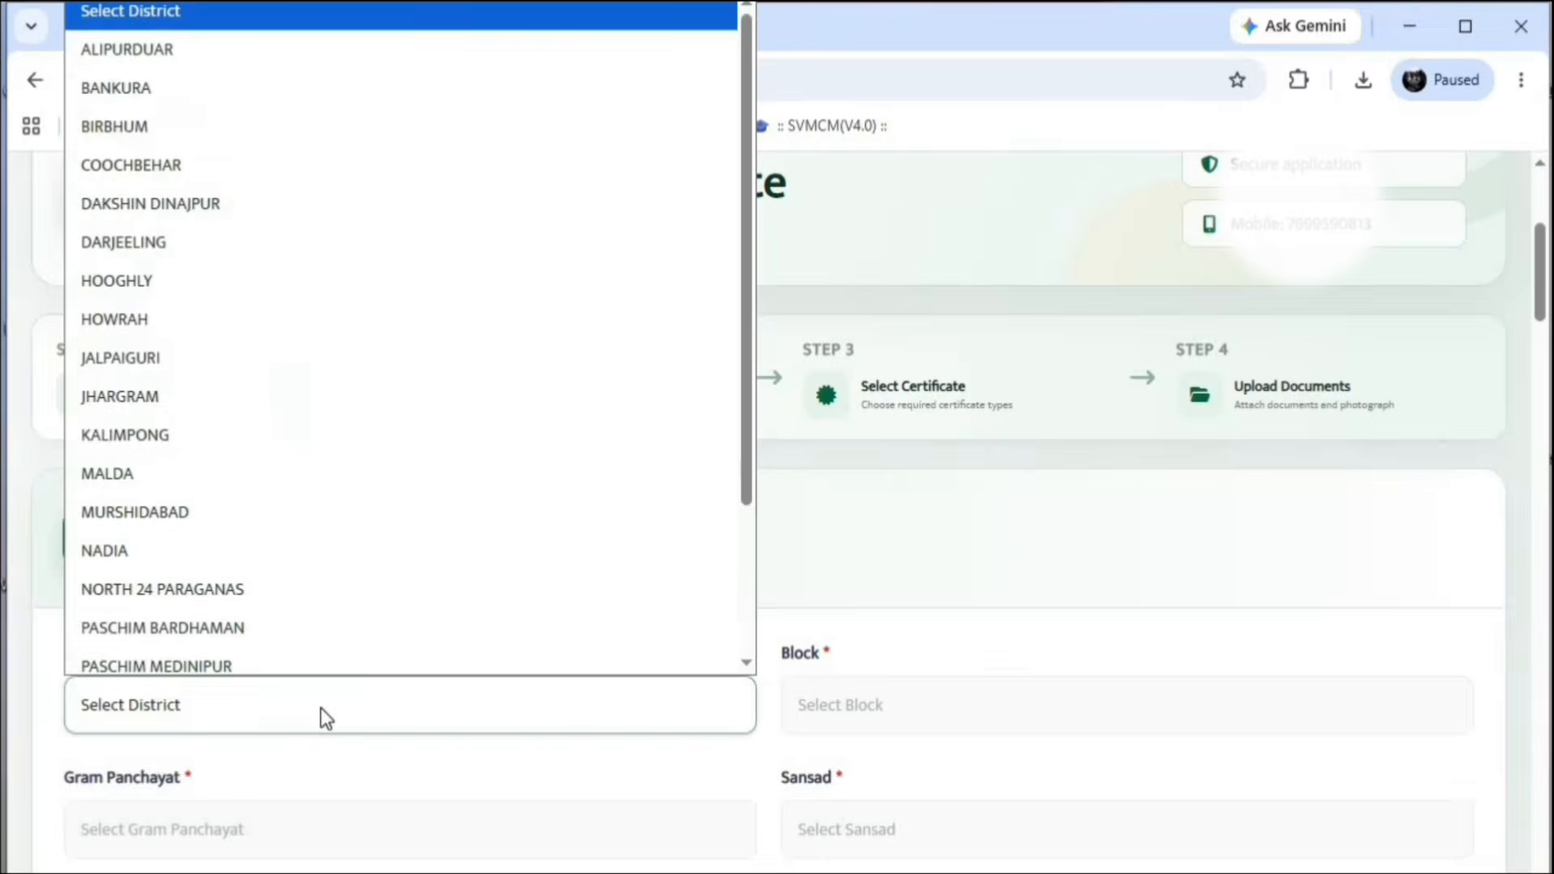
{"action": "left_click", "coordinate": [217, 576]}
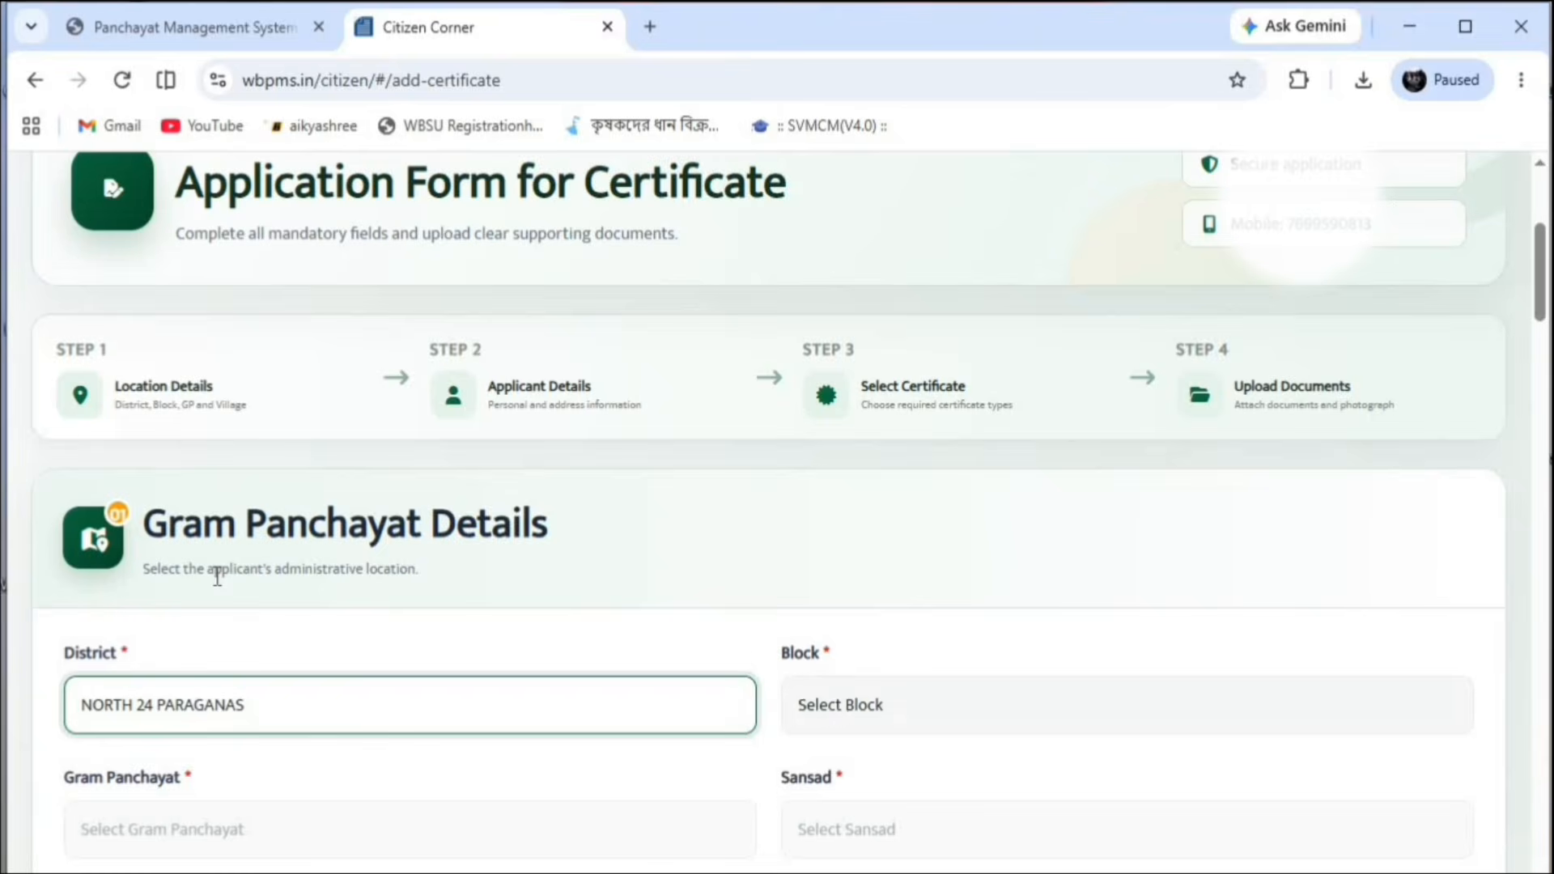
{"action": "left_click", "coordinate": [891, 686]}
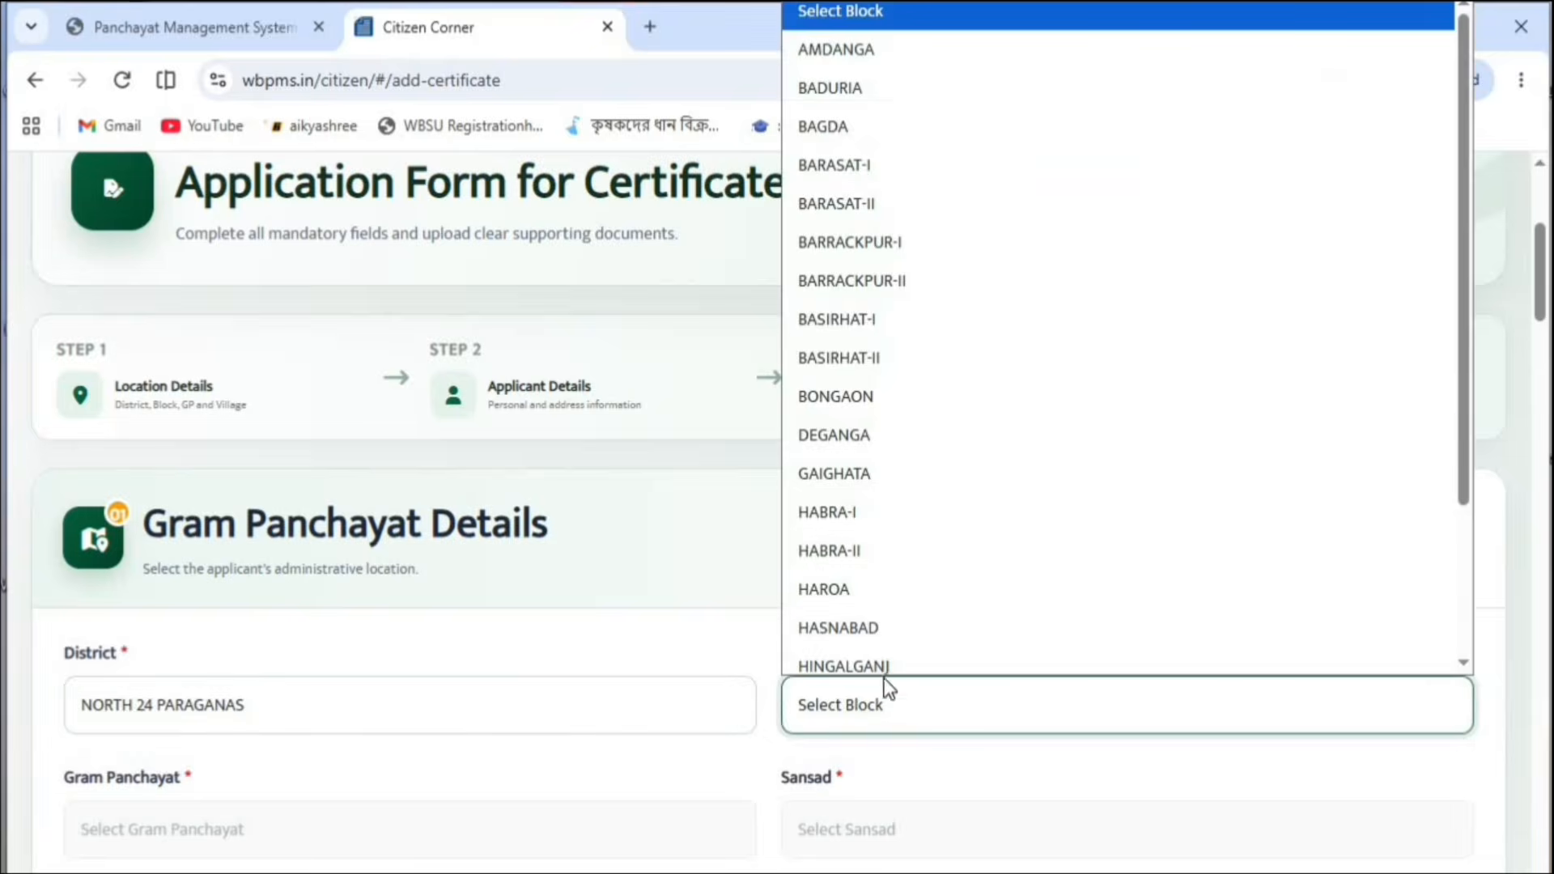
{"action": "left_click", "coordinate": [862, 76]}
{"action": "left_click", "coordinate": [255, 838]}
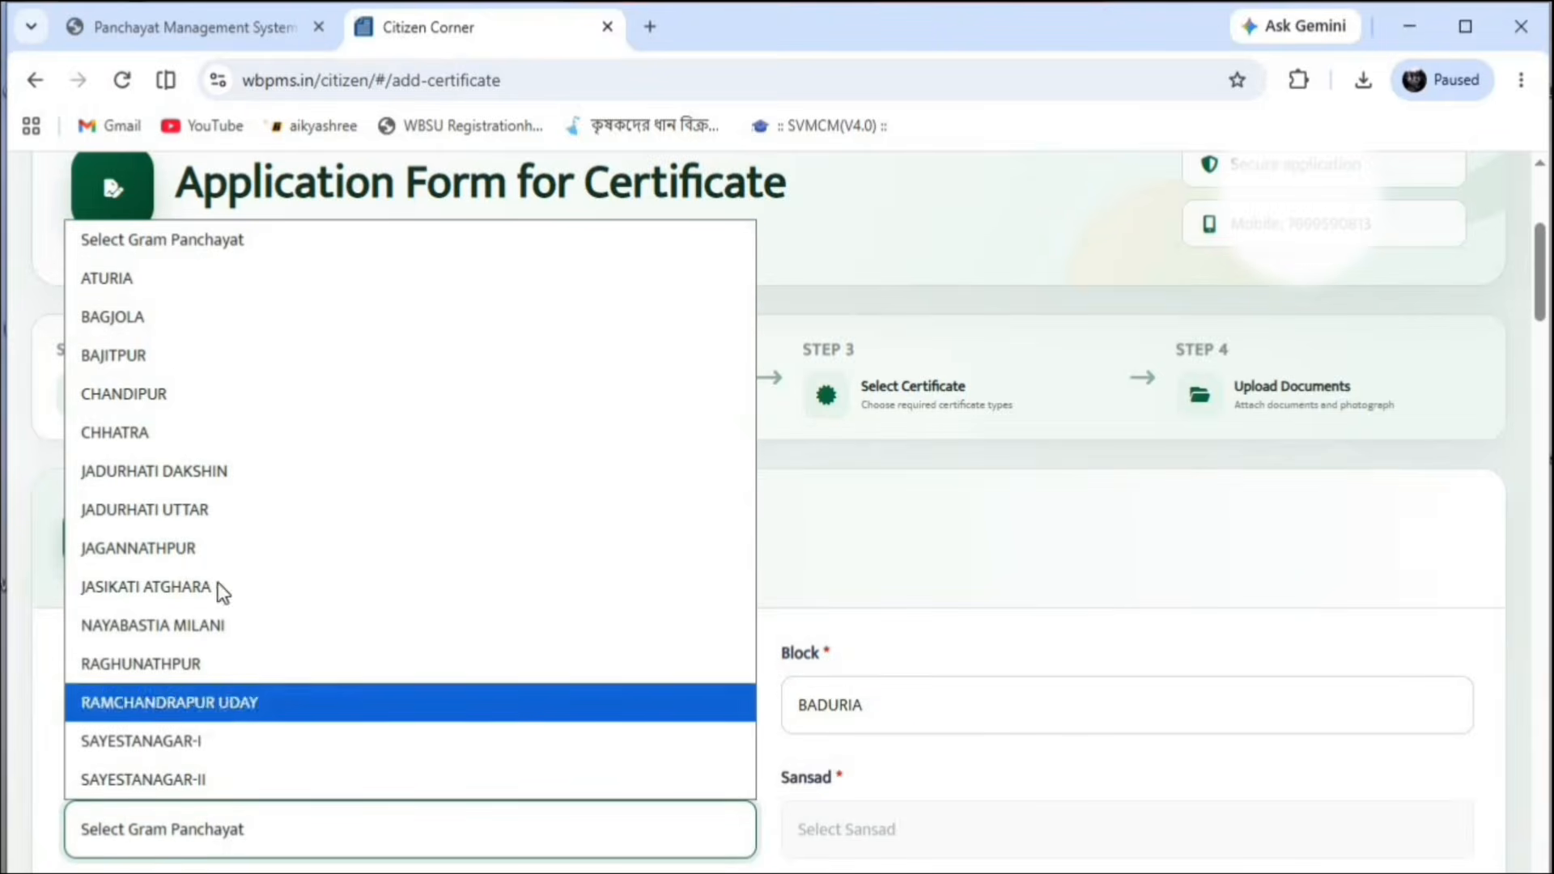
{"action": "left_click", "coordinate": [151, 742]}
{"action": "left_click", "coordinate": [969, 840]}
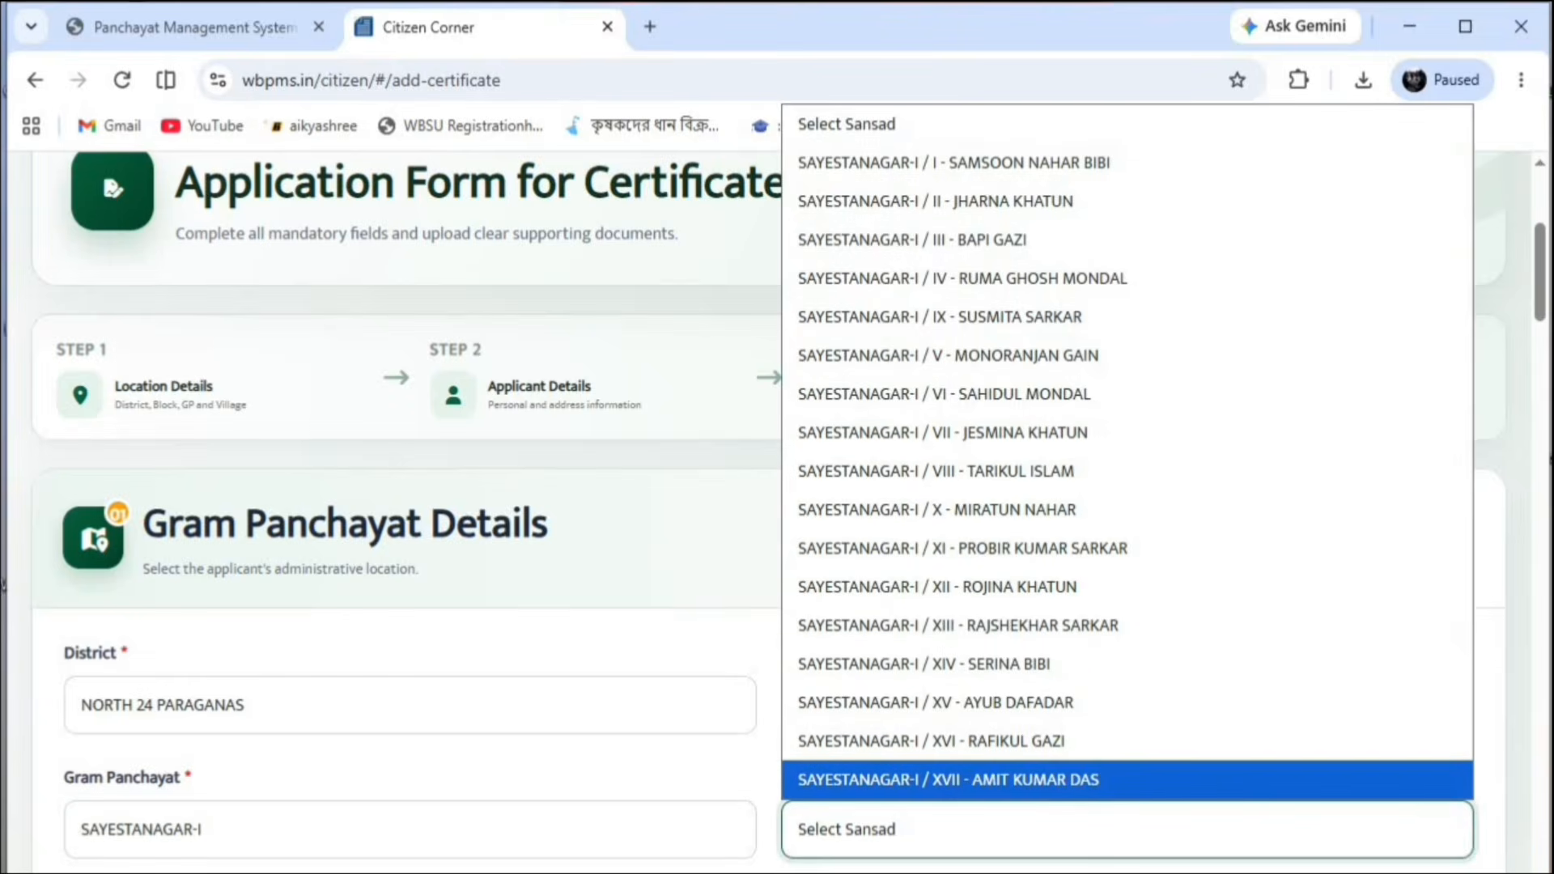
{"action": "key", "text": "Escape"}
{"action": "left_click", "coordinate": [952, 820]}
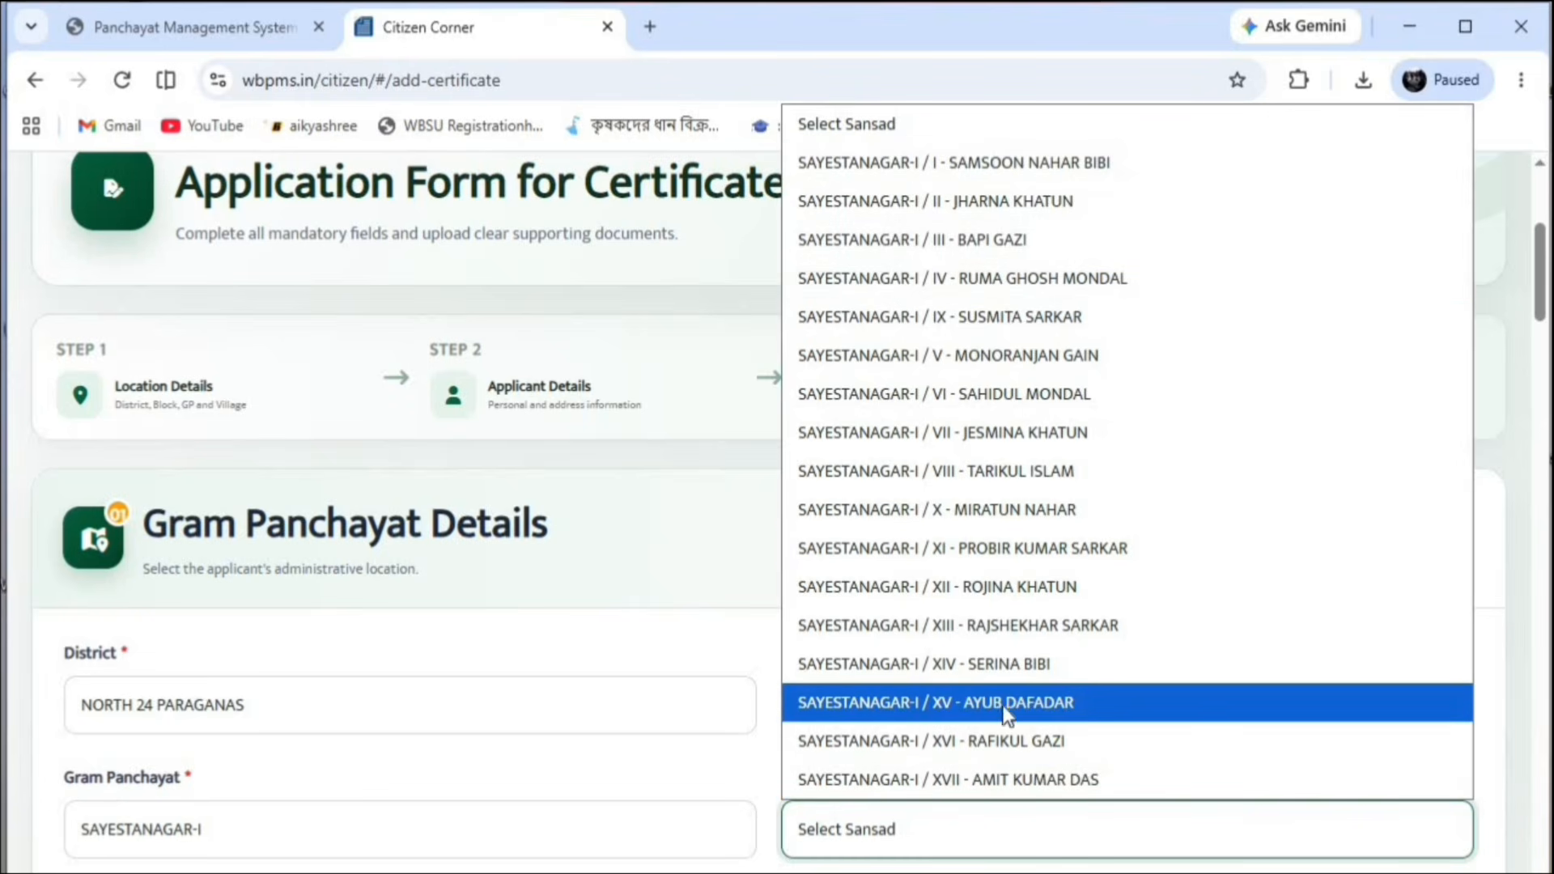
{"action": "left_click", "coordinate": [1033, 703]}
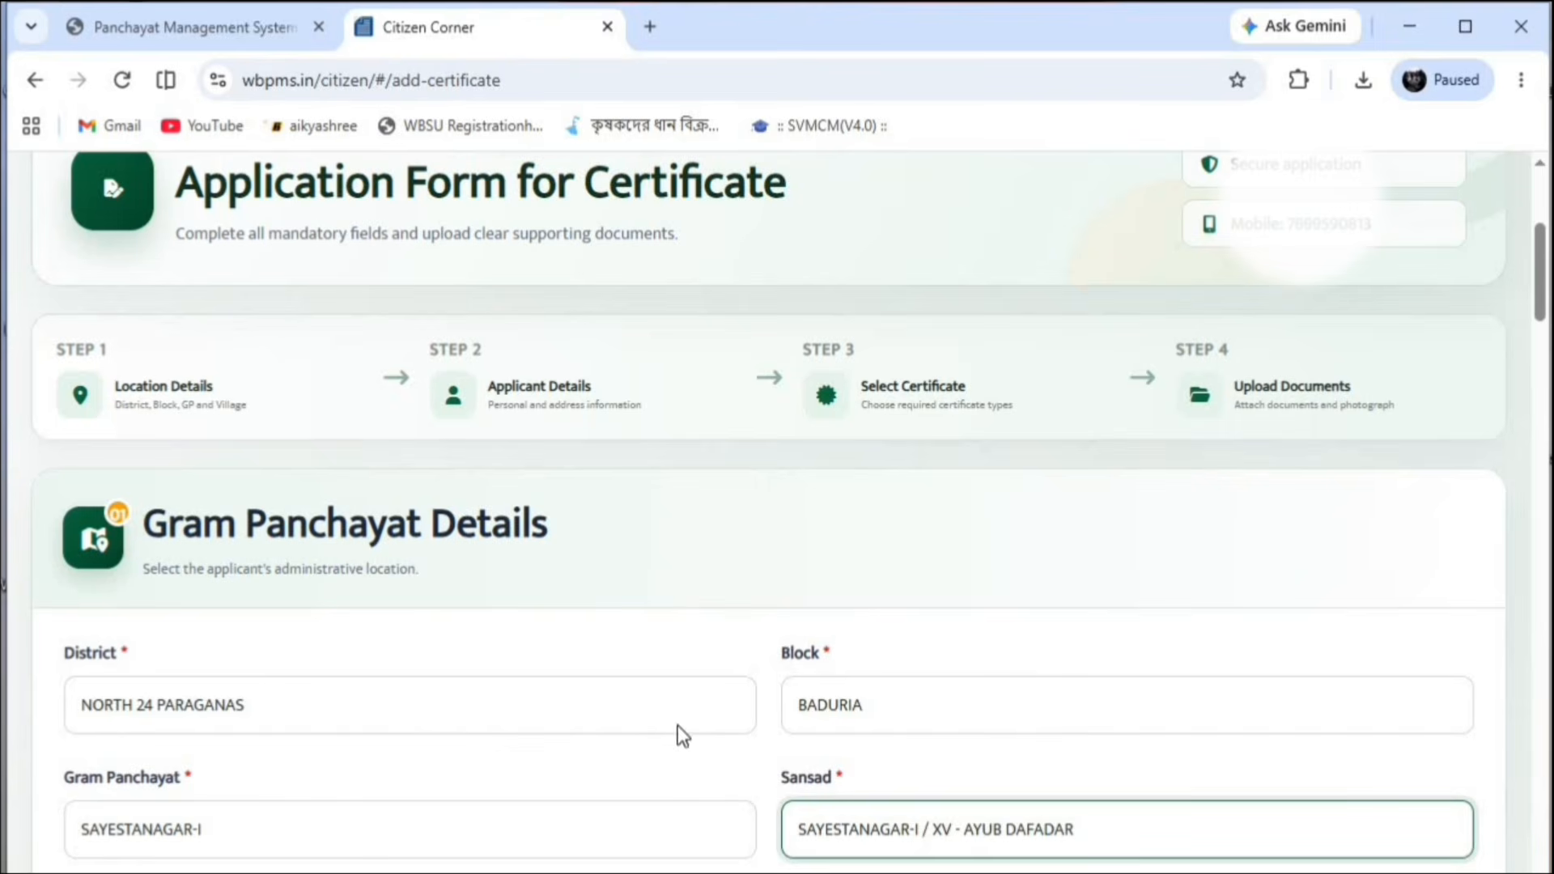
Set the village to JOYPUR and scroll down to Applicant Details
{"action": "scroll", "coordinate": [894, 697], "scroll_direction": "down", "scroll_amount": 5}
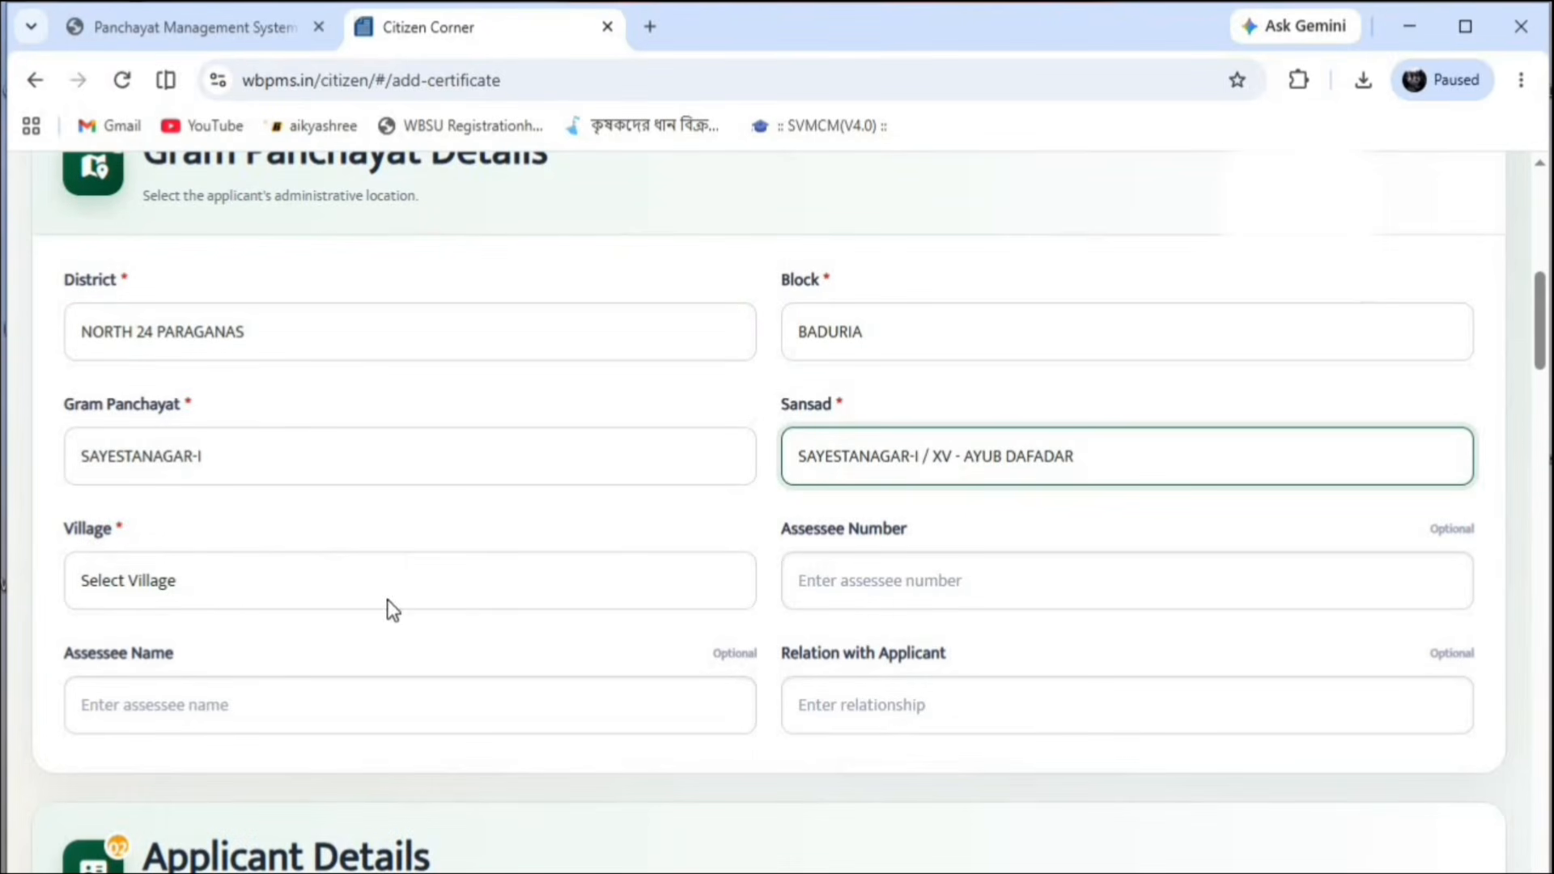
{"action": "left_click", "coordinate": [497, 599]}
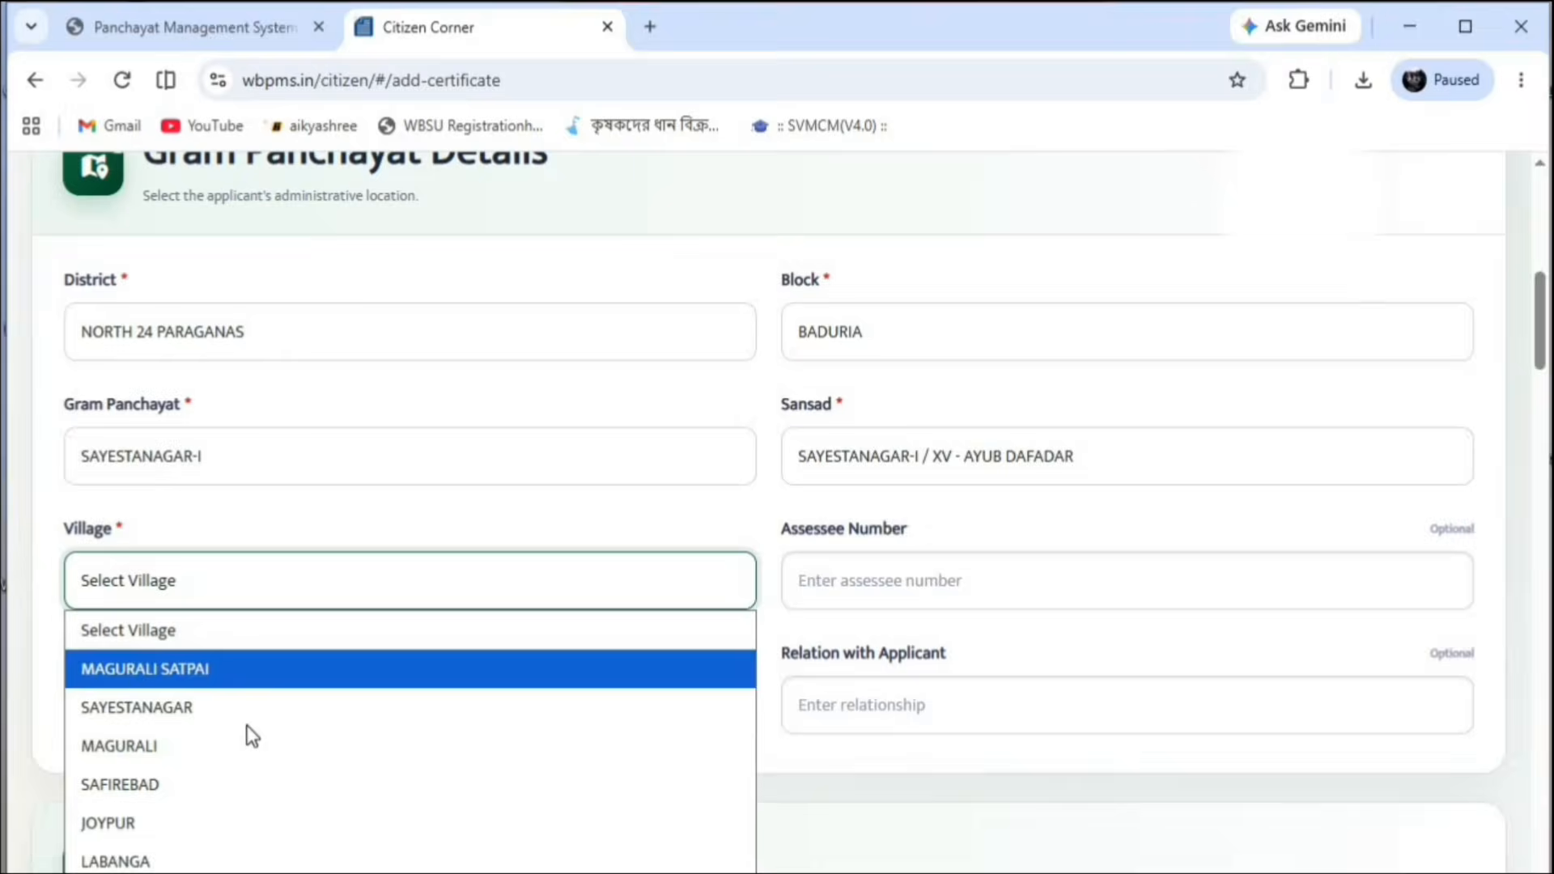
{"action": "left_click", "coordinate": [183, 823]}
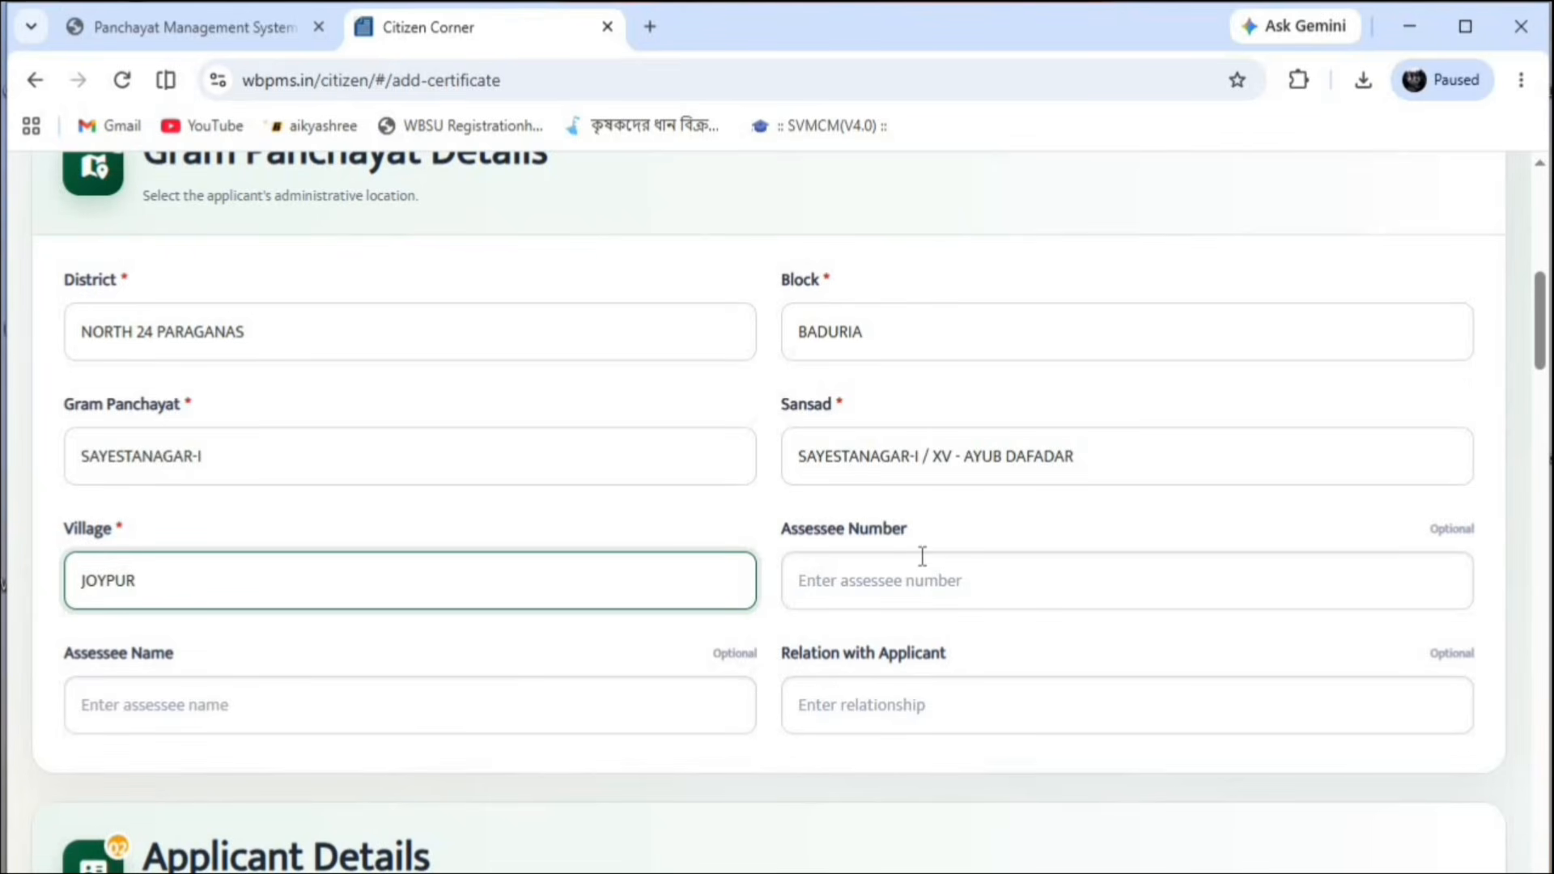
{"action": "left_click", "coordinate": [101, 711]}
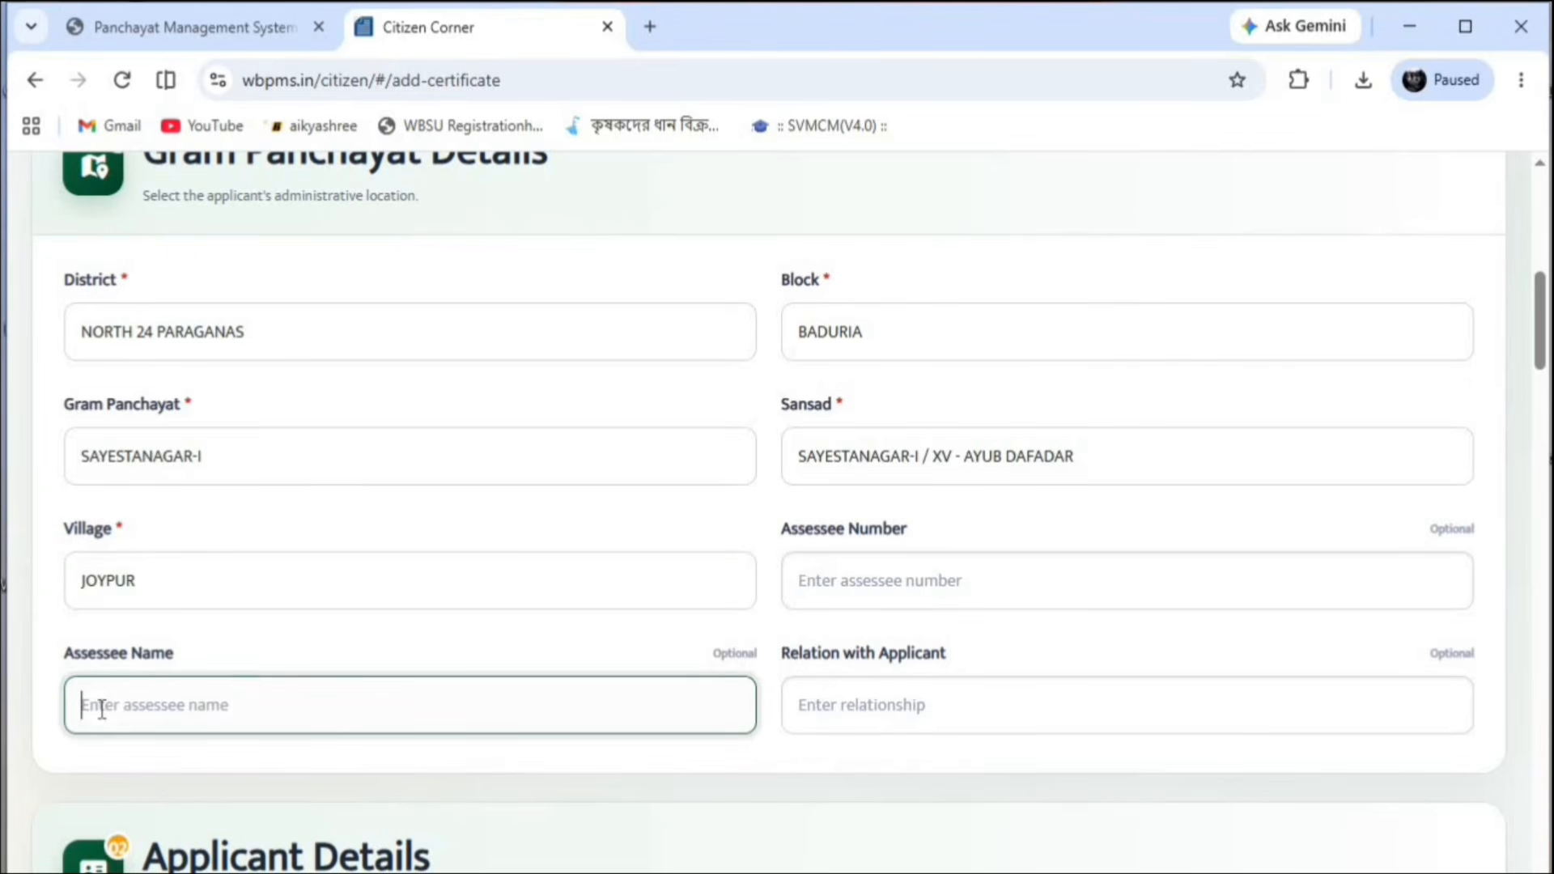
{"action": "left_click_drag", "start_coordinate": [686, 652], "coordinate": [806, 669]}
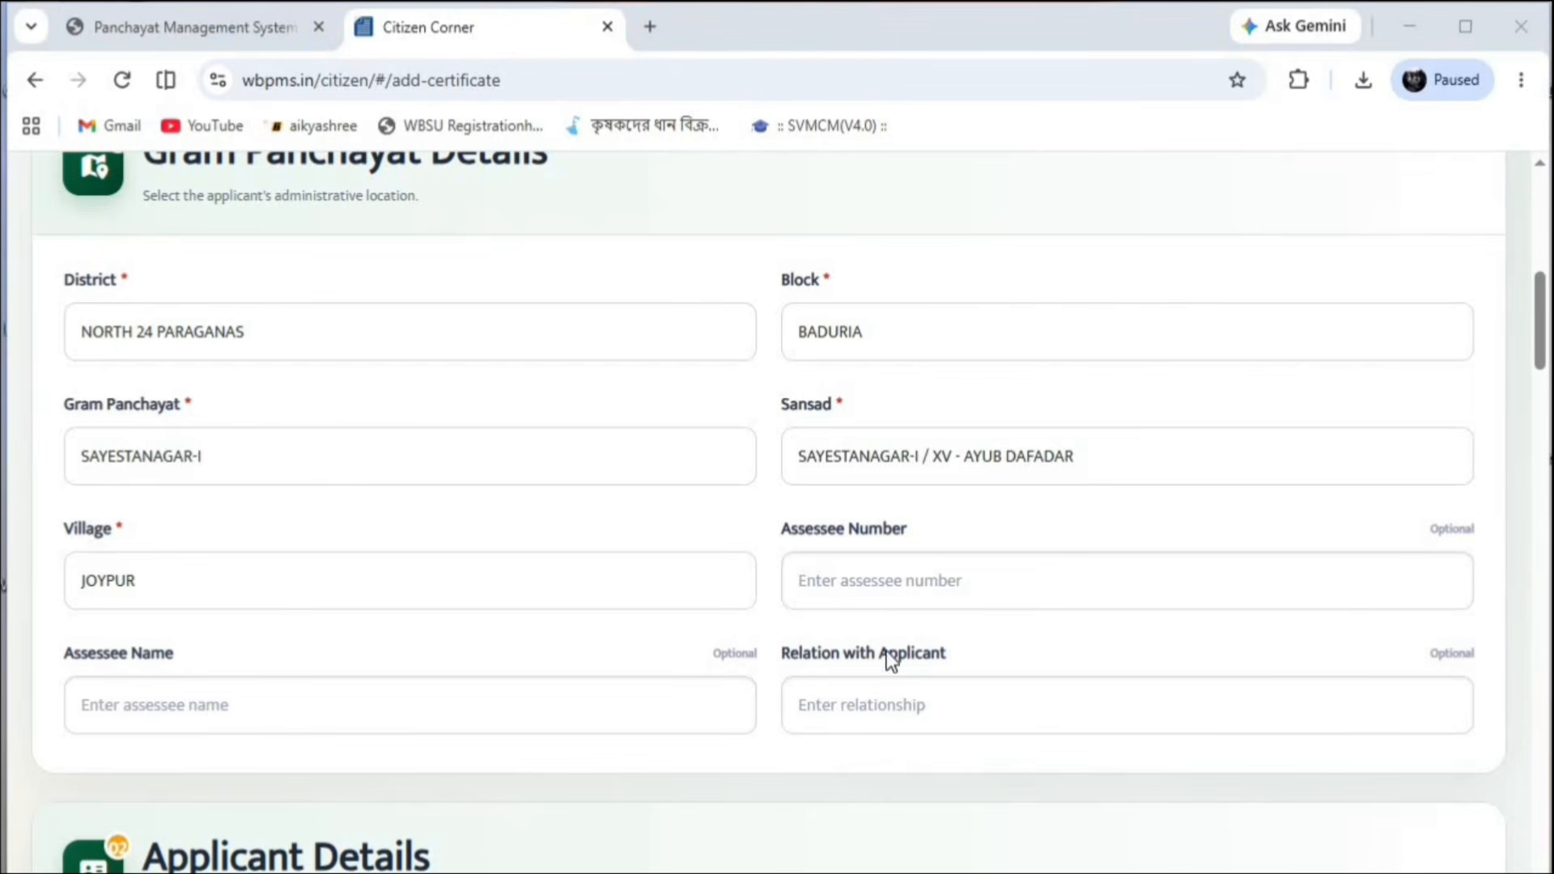
{"action": "scroll", "coordinate": [541, 408], "scroll_direction": "down", "scroll_amount": 6}
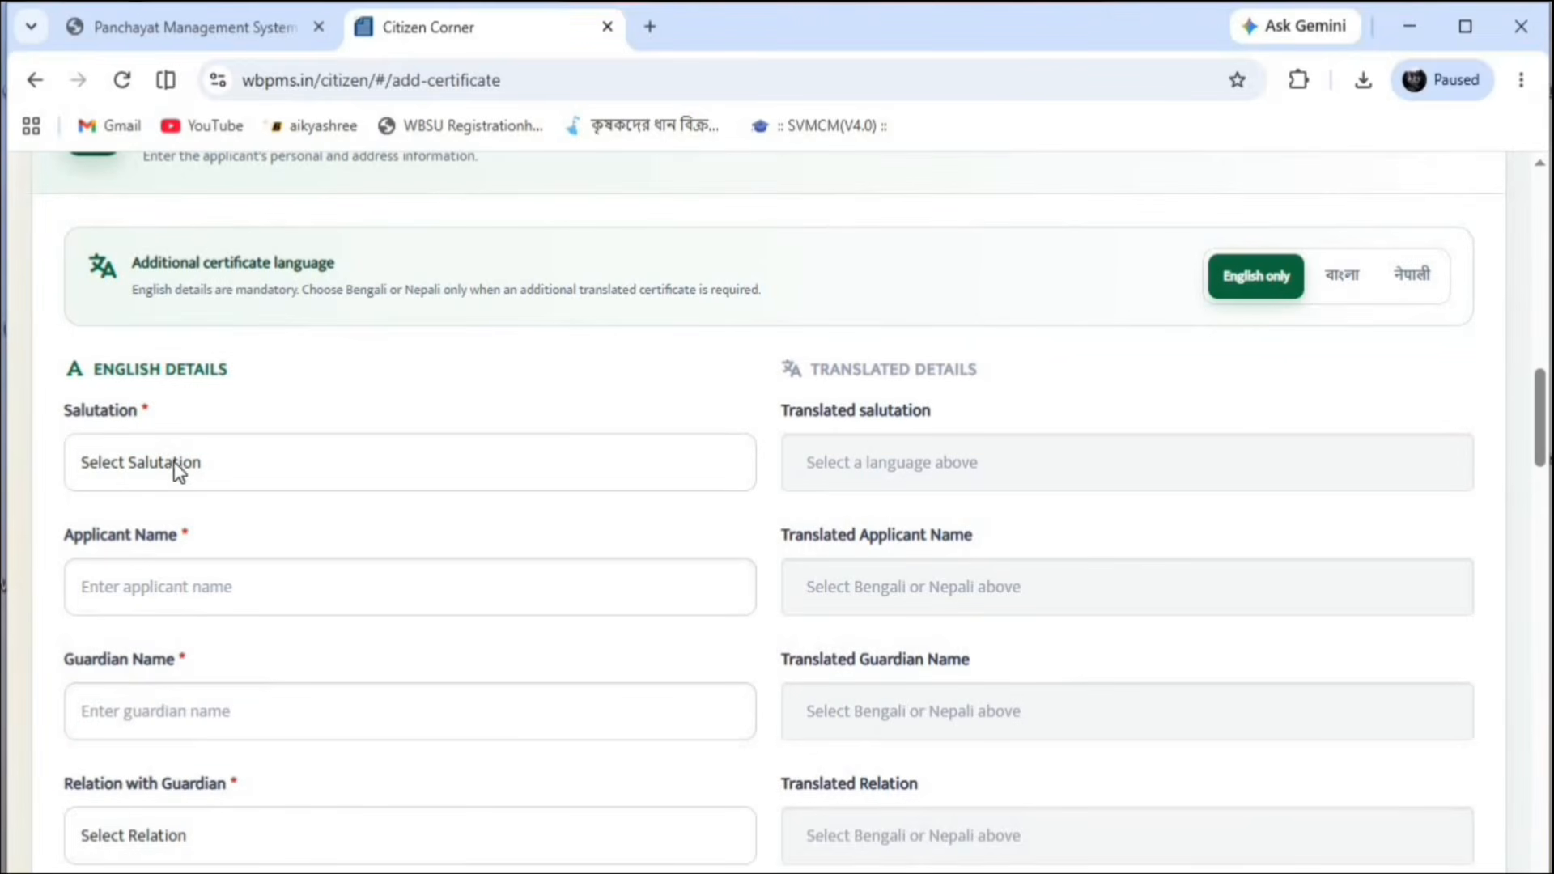
Set the applicant's salutation to Miss
{"action": "left_click", "coordinate": [193, 464]}
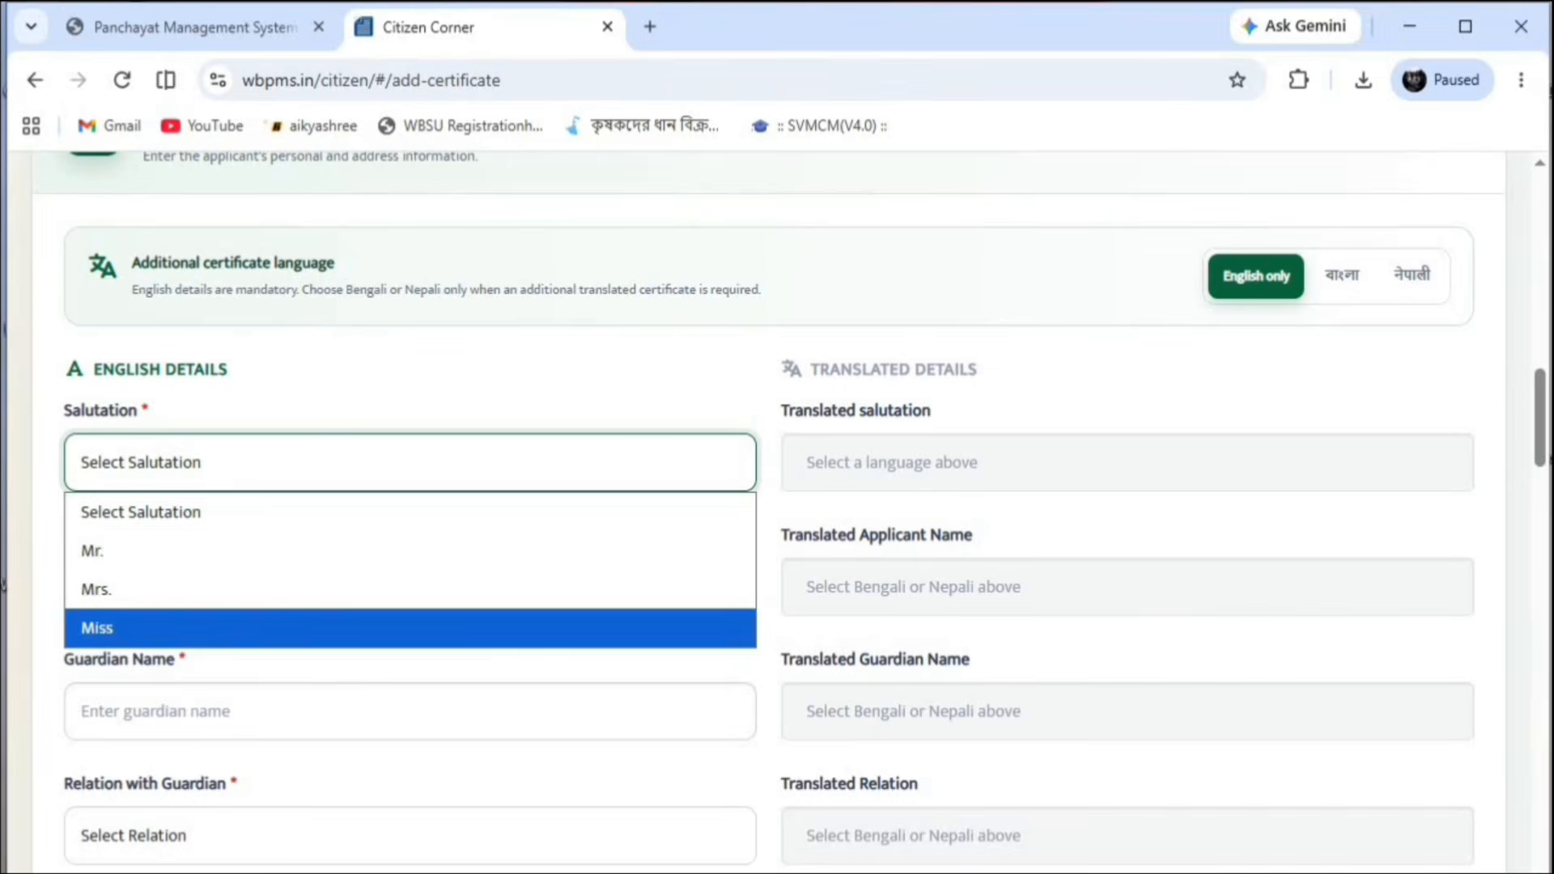
{"action": "left_click", "coordinate": [236, 464]}
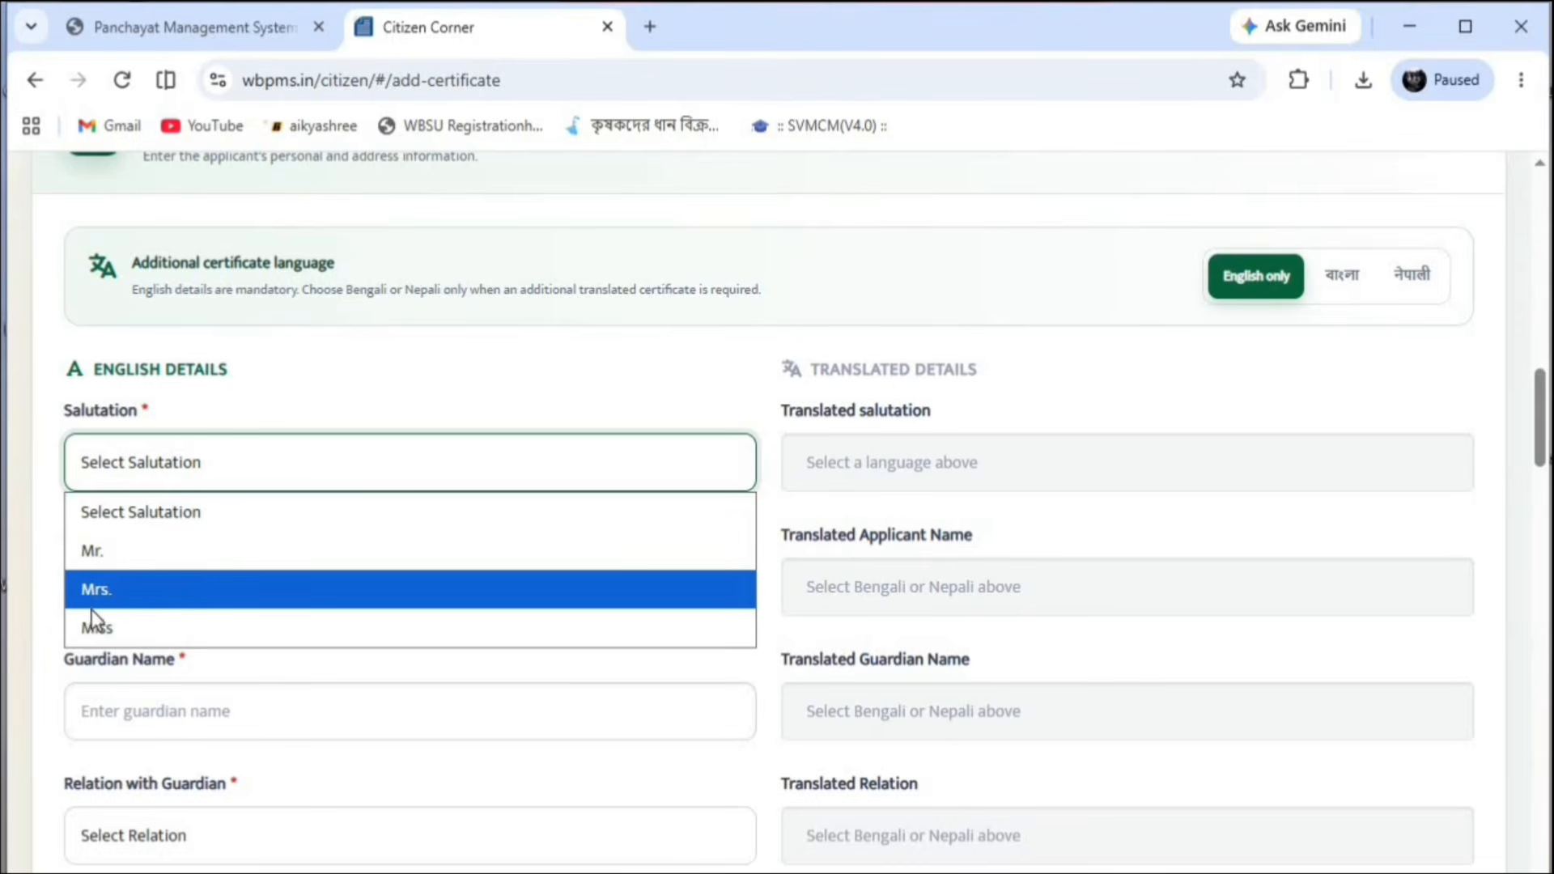
{"action": "left_click", "coordinate": [138, 631]}
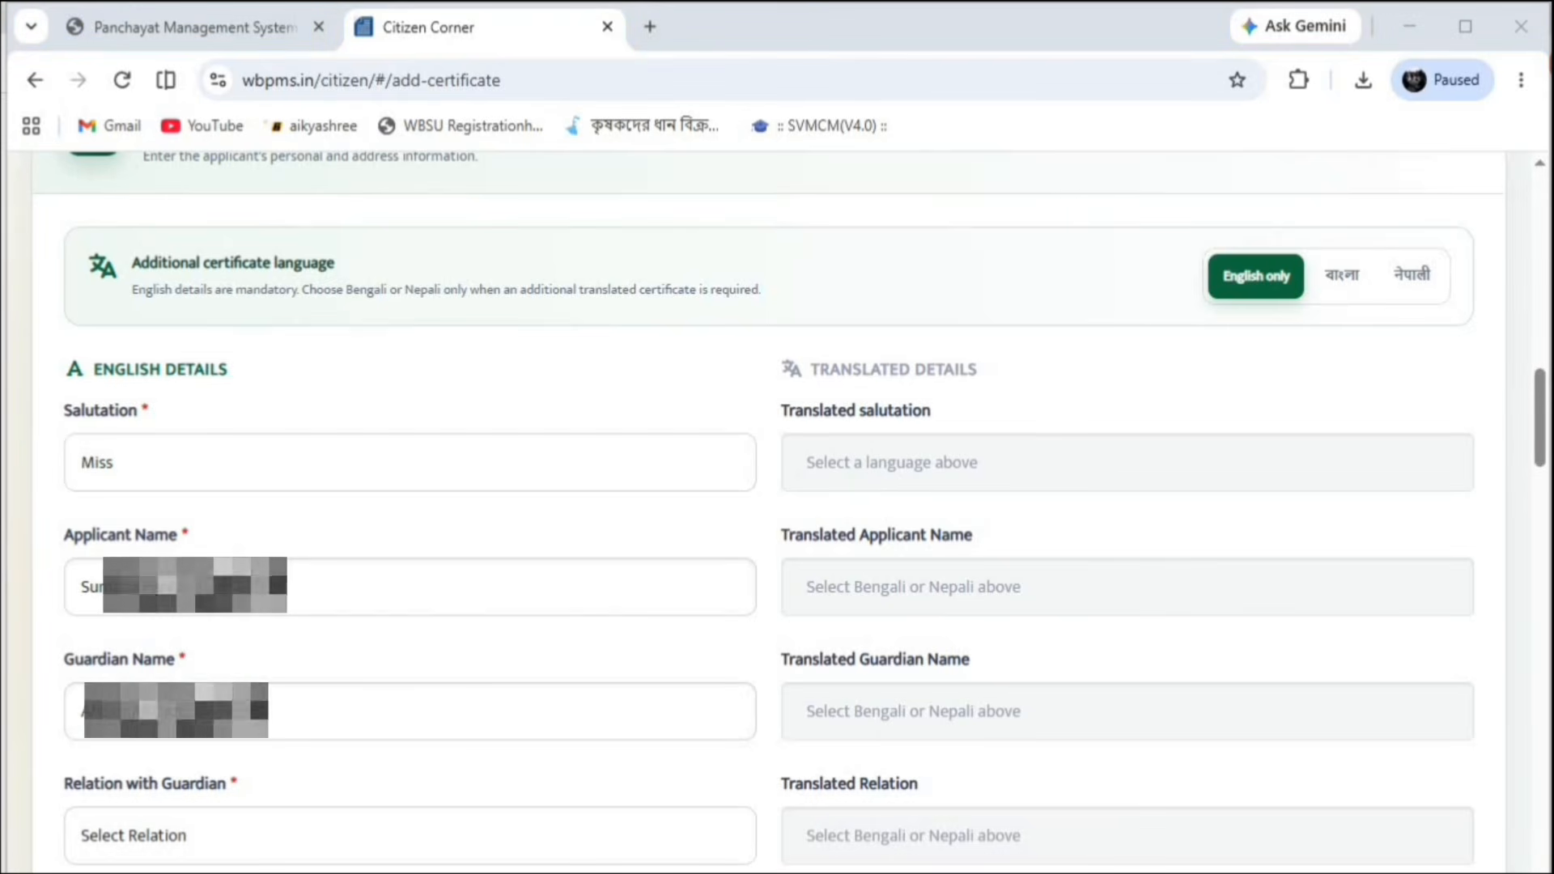
Check the applicant and guardian names, then set relation with guardian to Daughter
{"action": "left_click_drag", "start_coordinate": [288, 586], "coordinate": [26, 575]}
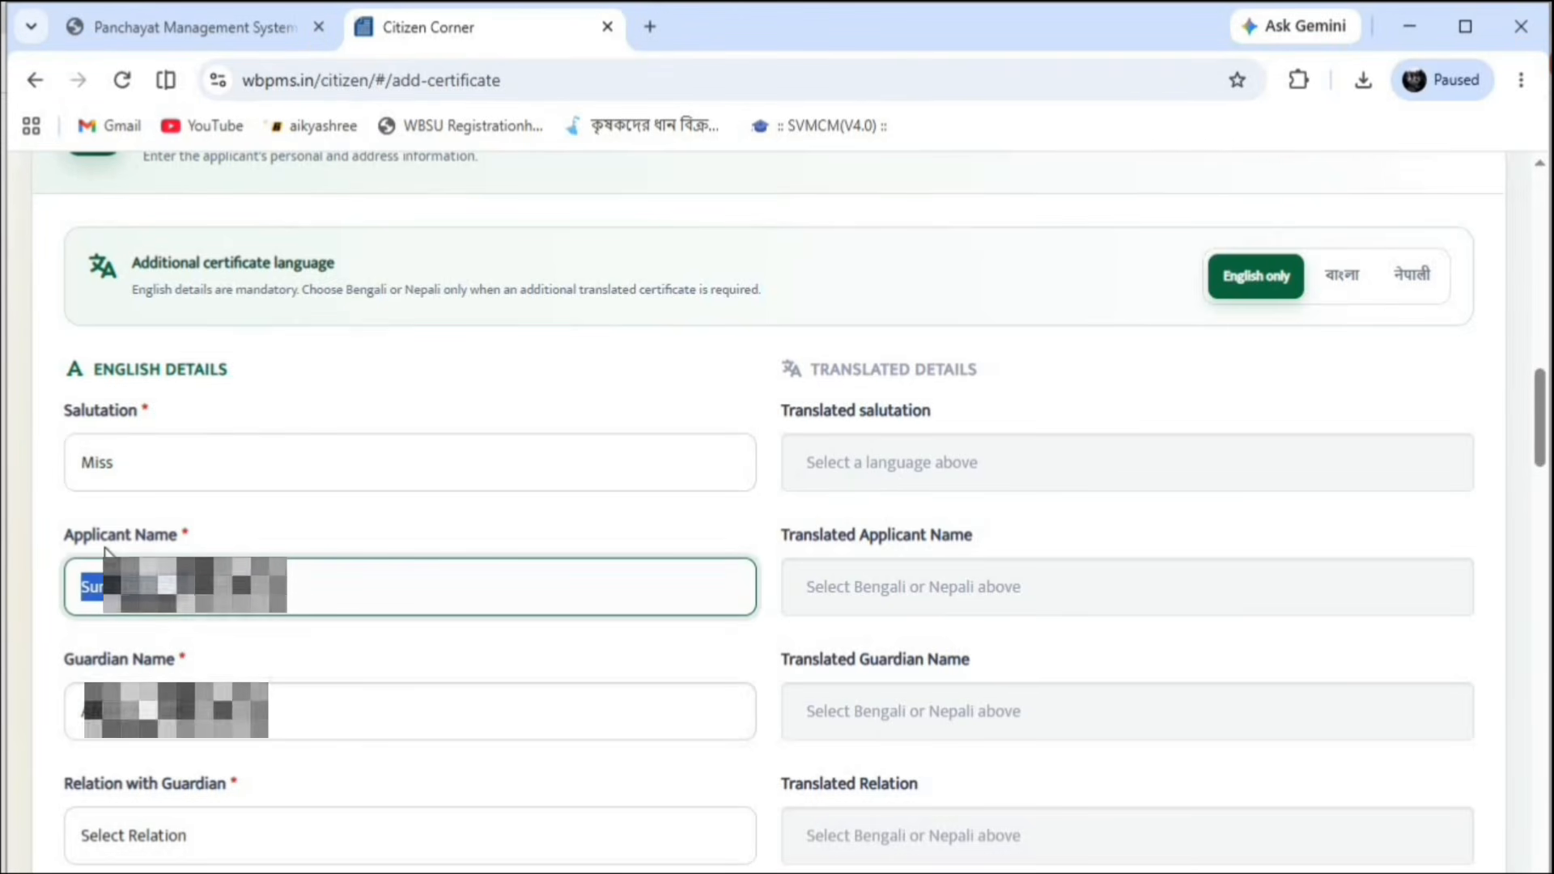
{"action": "left_click", "coordinate": [41, 583]}
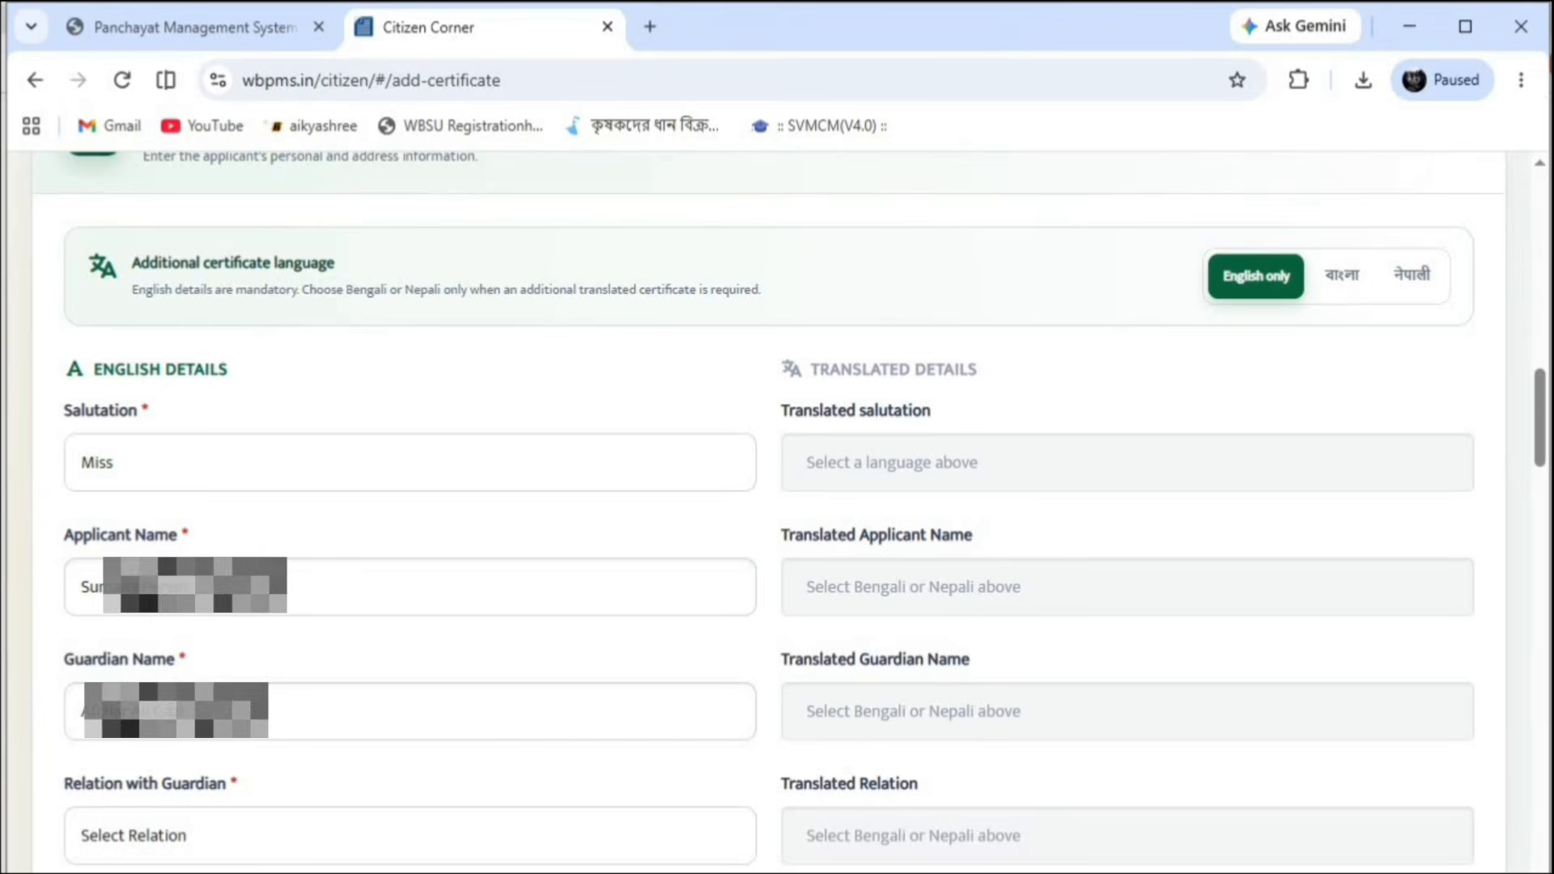
{"action": "left_click_drag", "start_coordinate": [269, 711], "coordinate": [68, 714]}
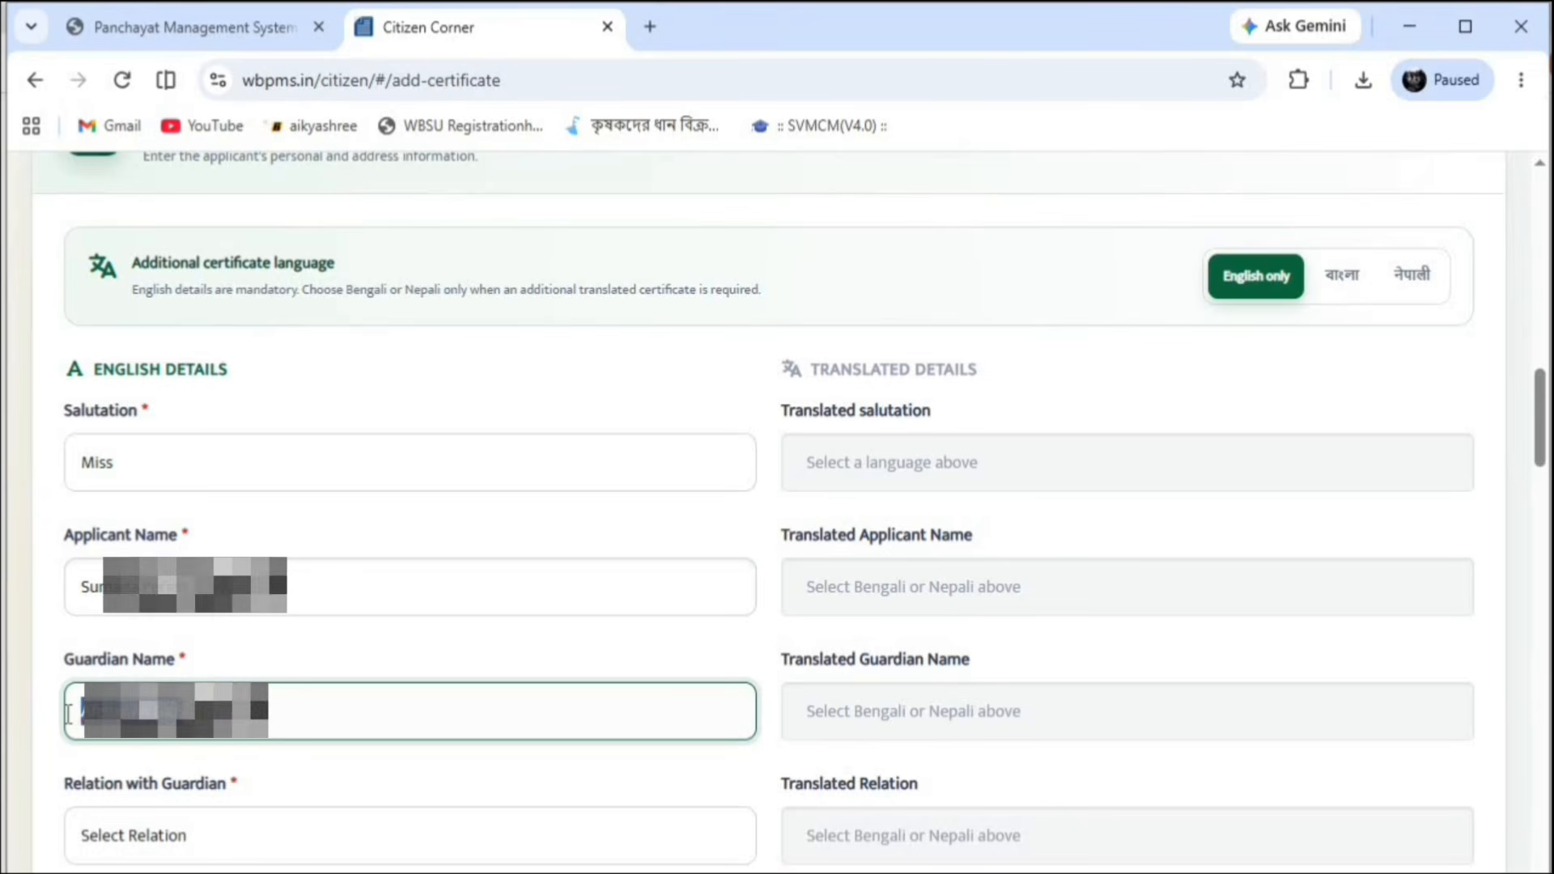
{"action": "left_click", "coordinate": [86, 716]}
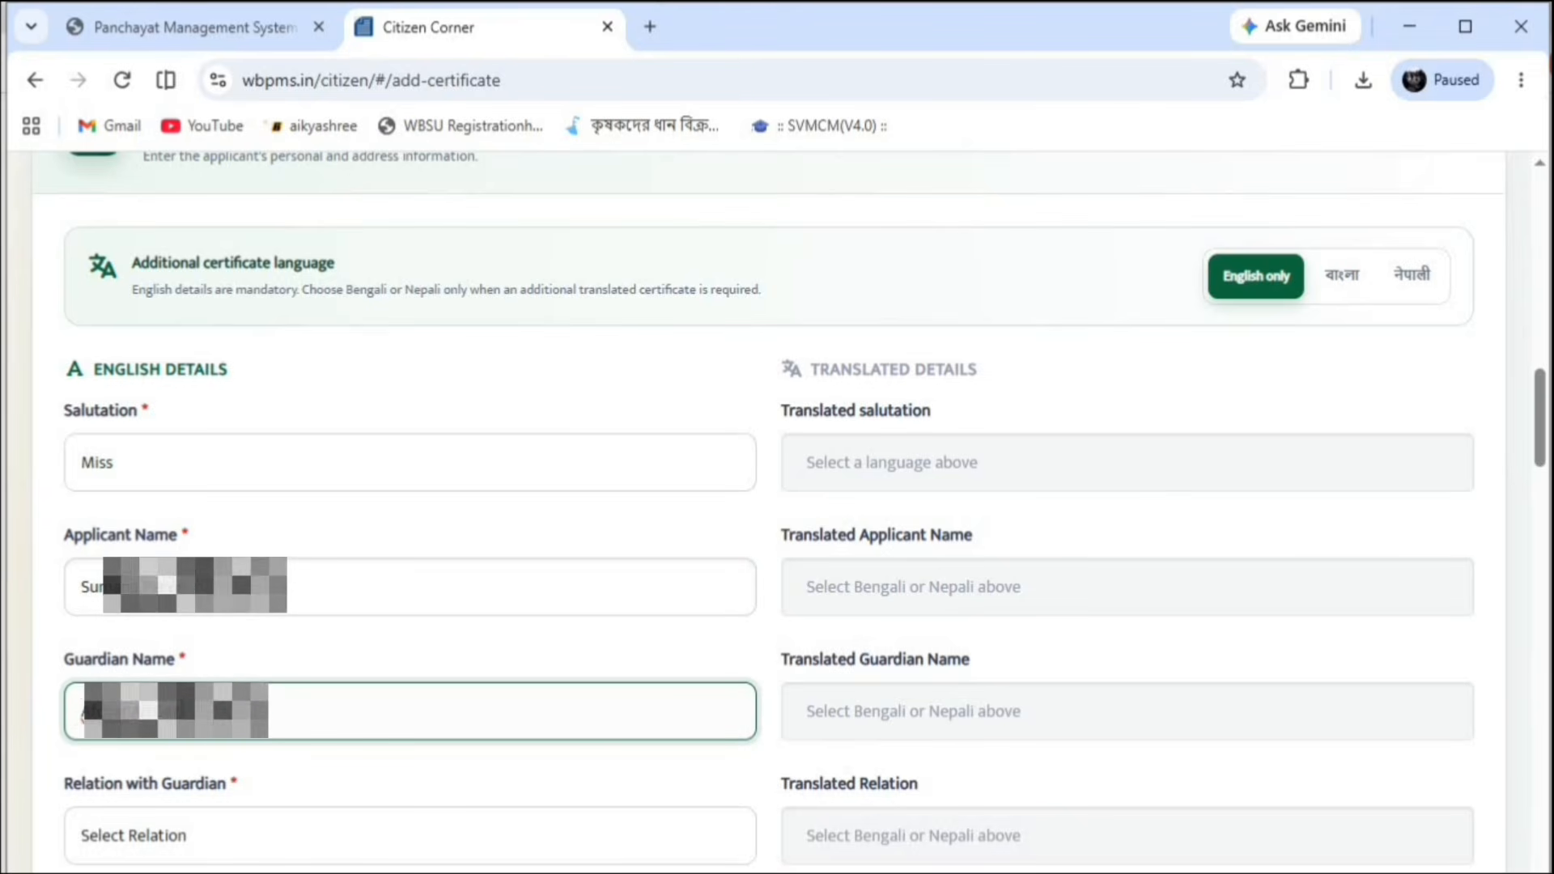
{"action": "left_click", "coordinate": [182, 837]}
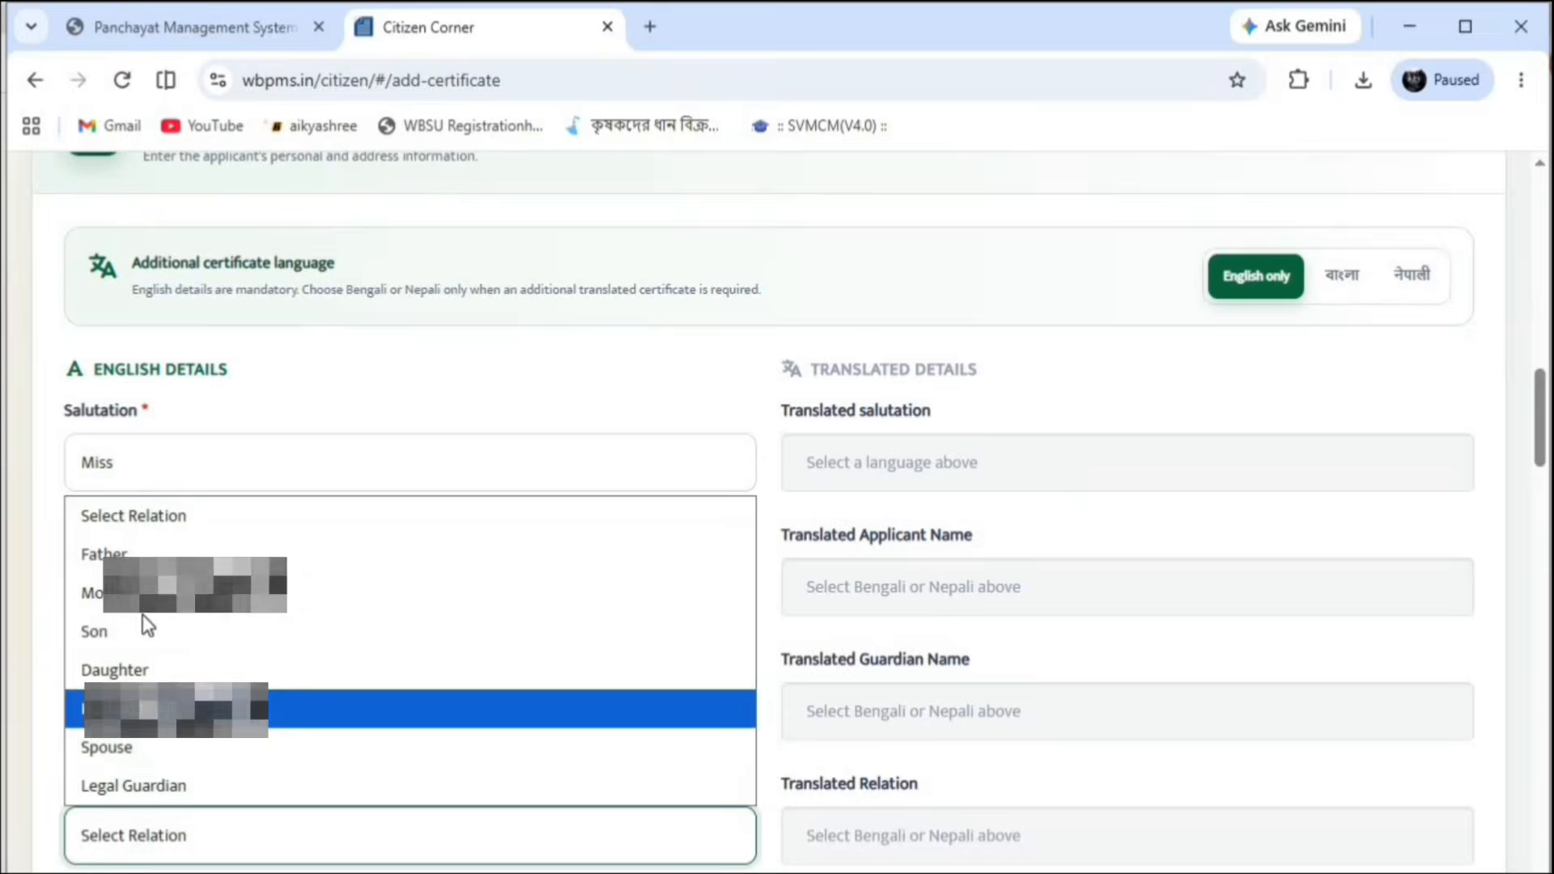
{"action": "left_click", "coordinate": [136, 673]}
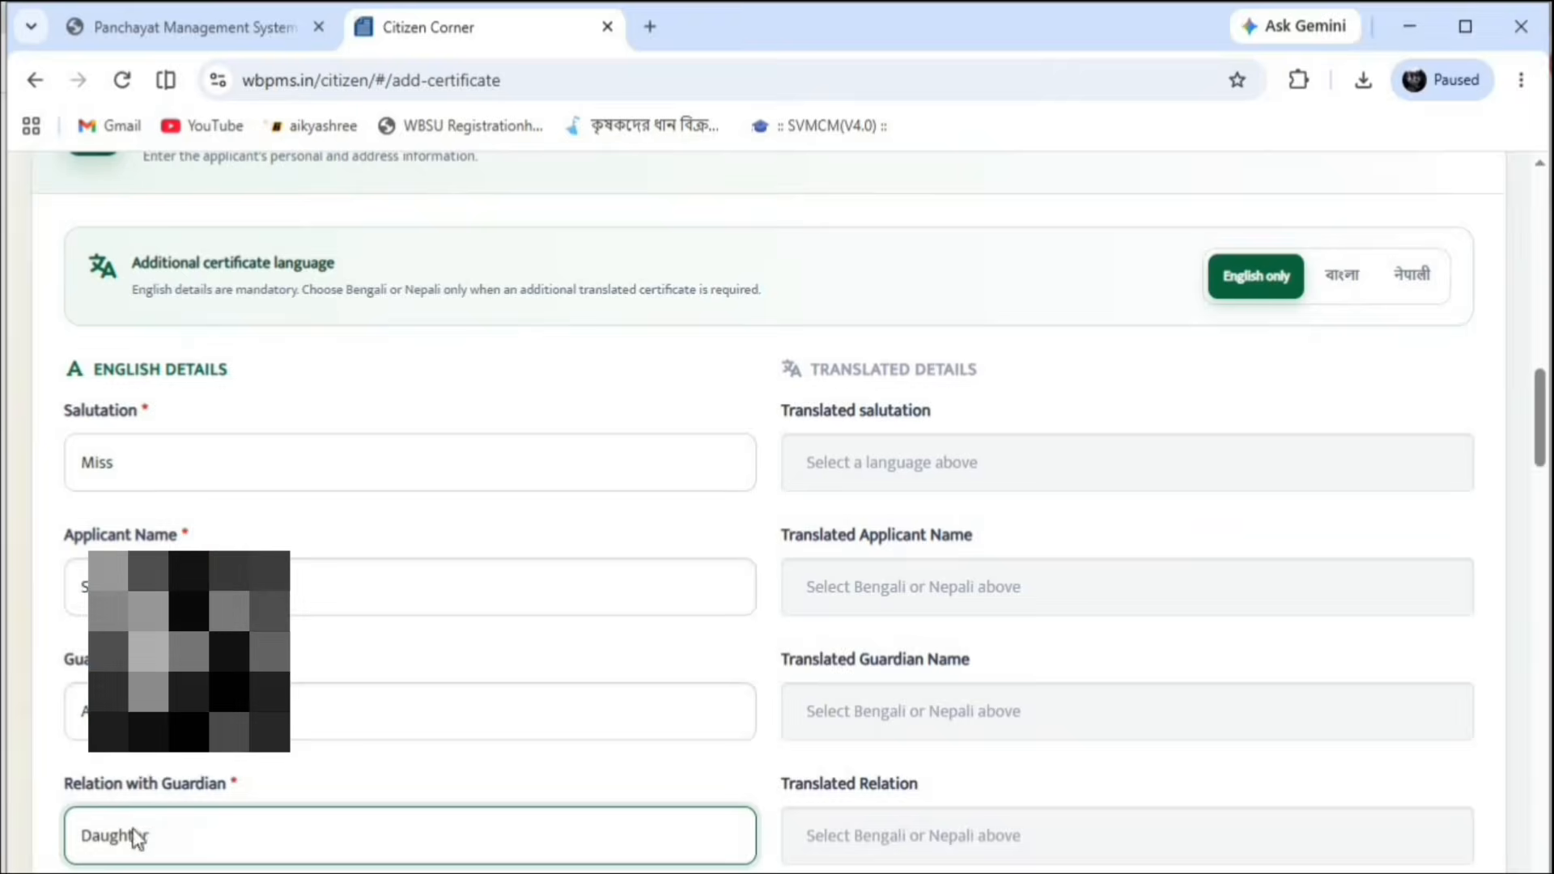
Fill the address from the saved autofill suggestion, then enter the post office and police station
{"action": "scroll", "coordinate": [451, 701], "scroll_direction": "down", "scroll_amount": 8}
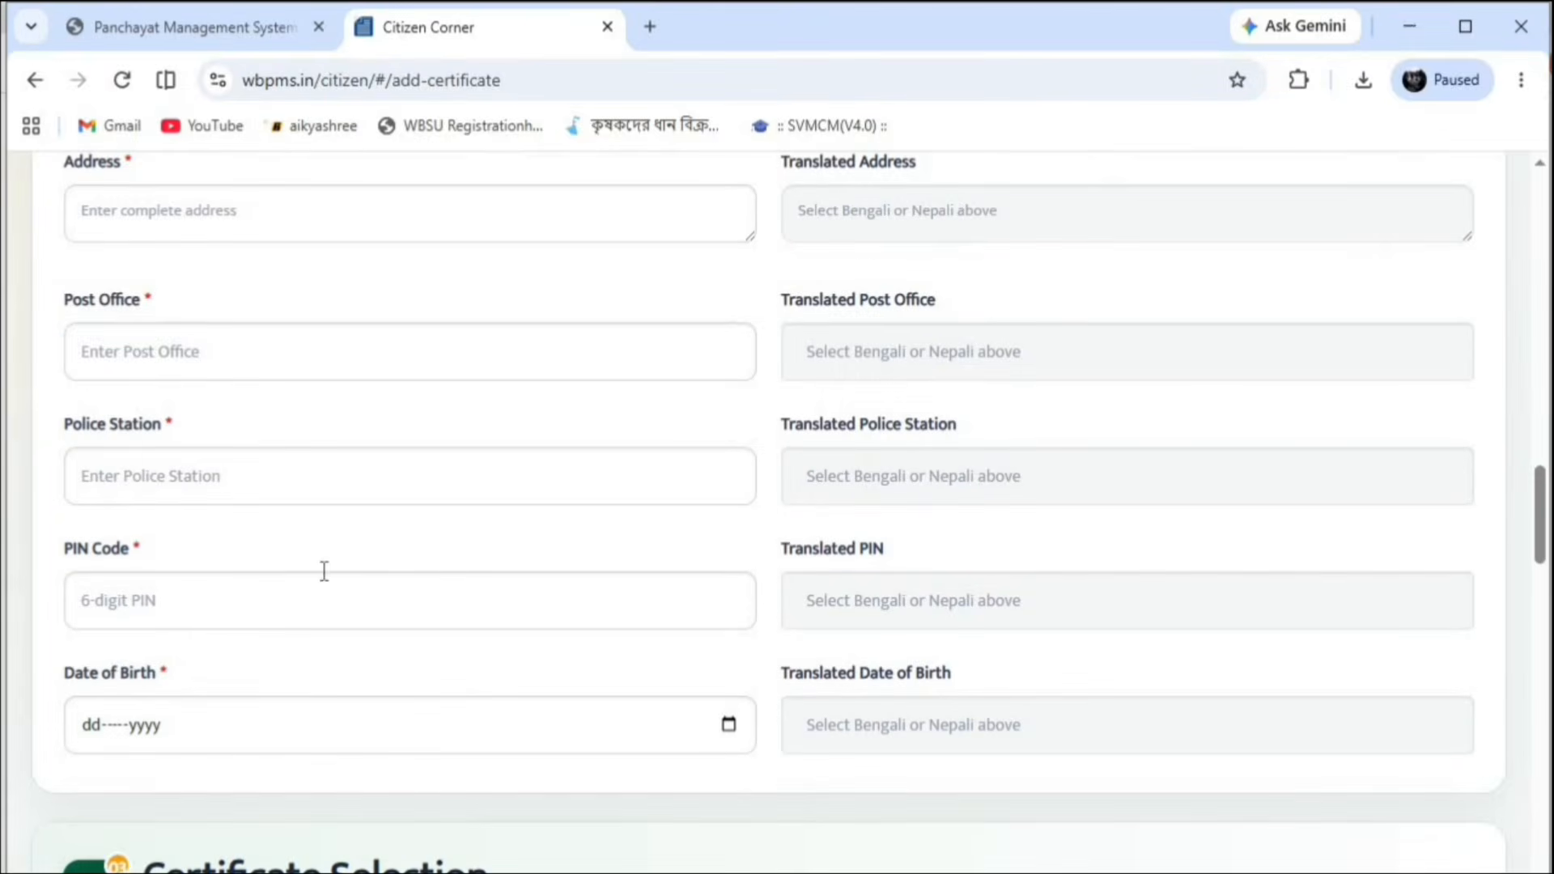
{"action": "scroll", "coordinate": [148, 499], "scroll_direction": "up", "scroll_amount": 5}
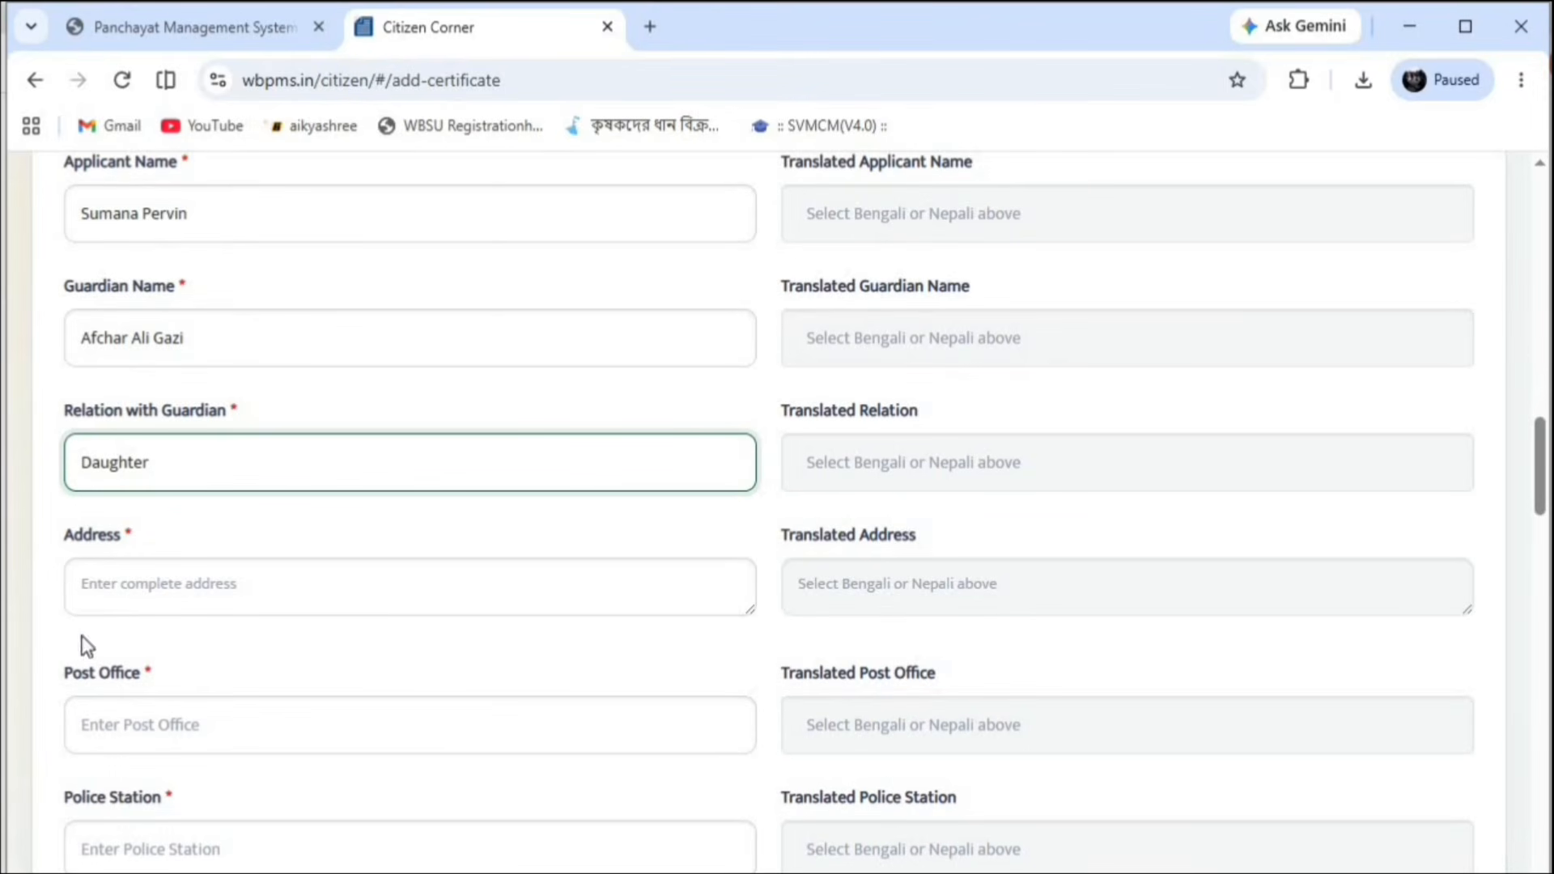
{"action": "left_click", "coordinate": [110, 590]}
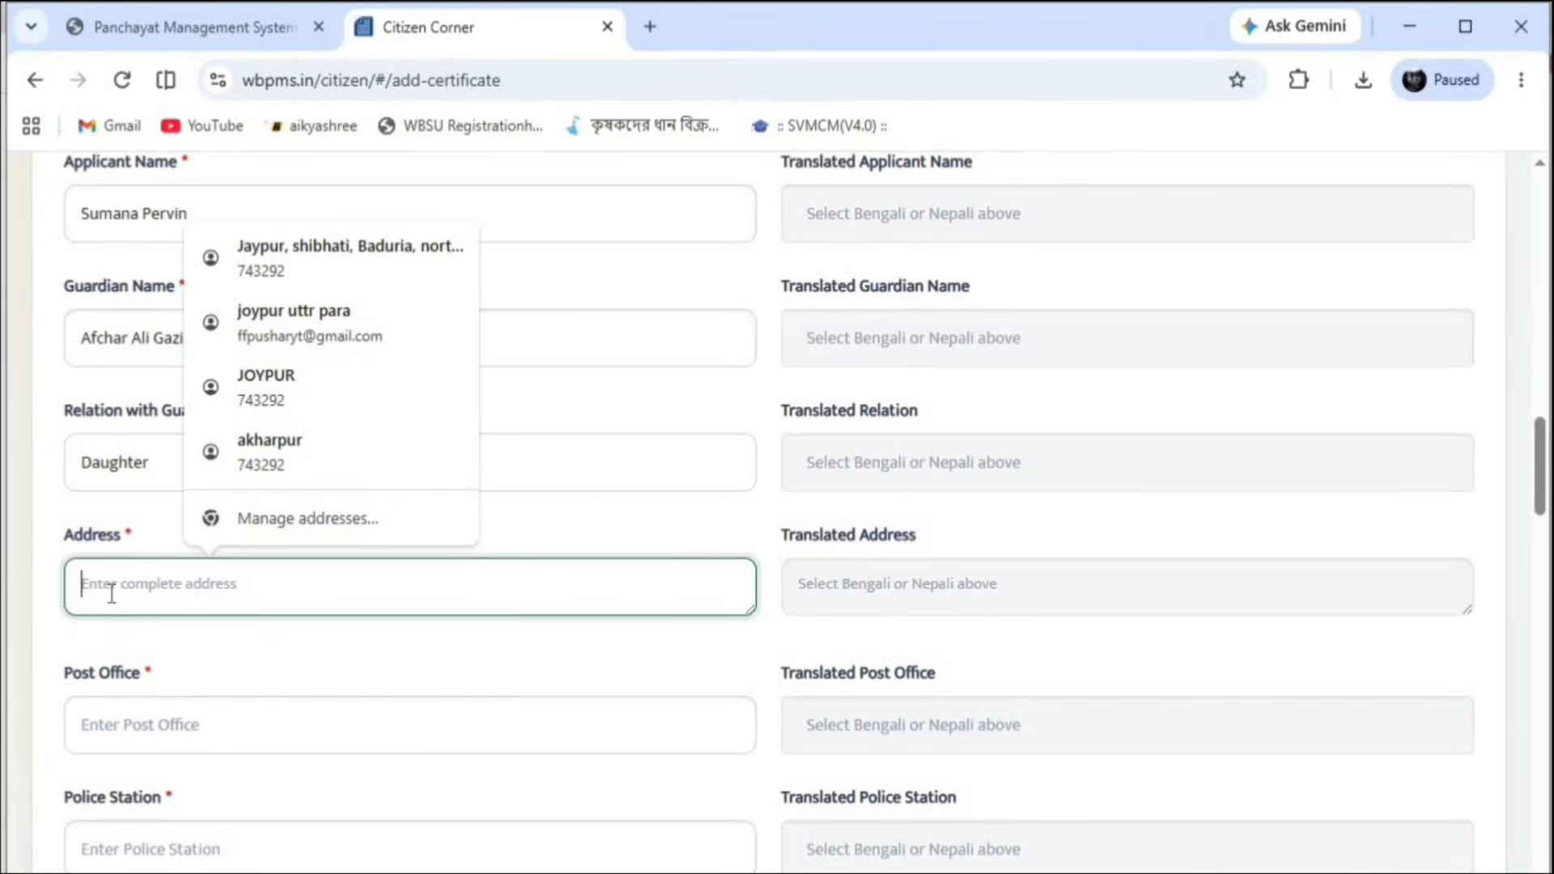
{"action": "left_click", "coordinate": [321, 248]}
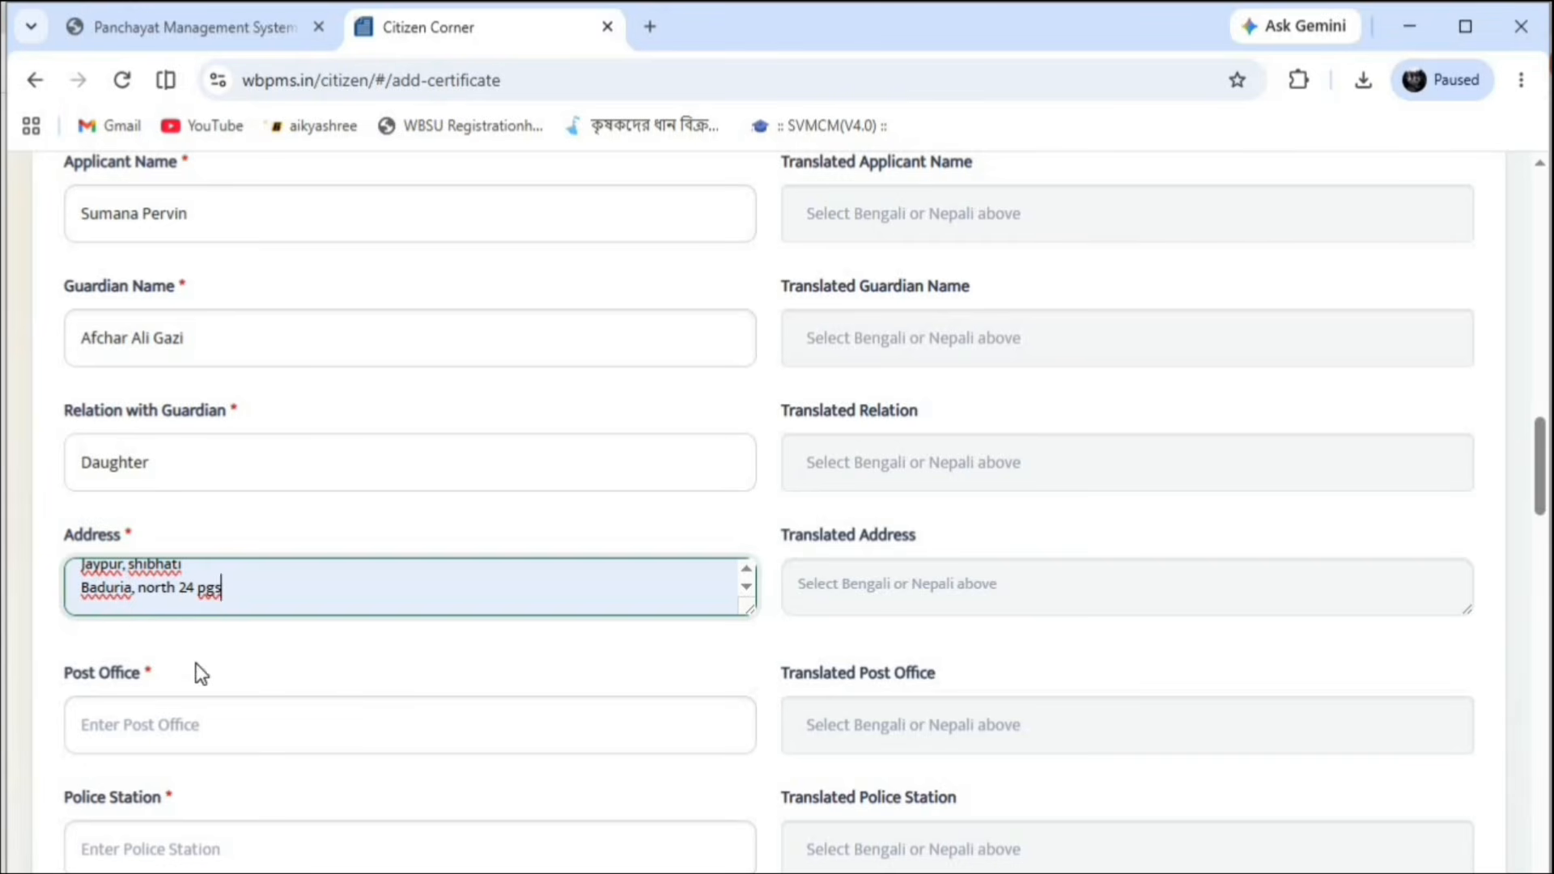
{"action": "left_click", "coordinate": [190, 691]}
{"action": "left_click", "coordinate": [193, 729]}
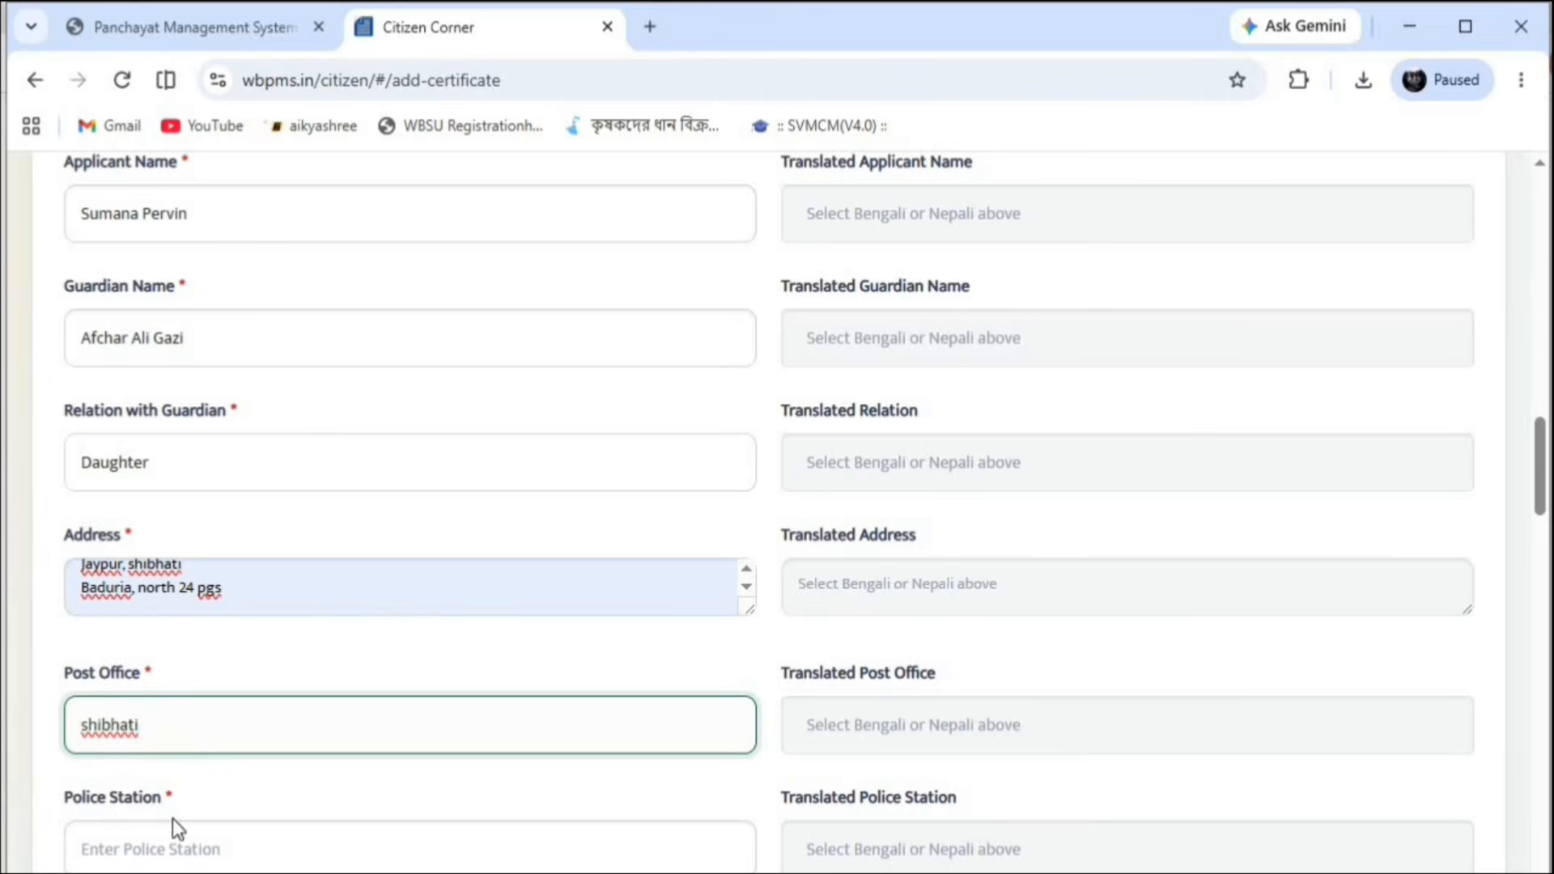
{"action": "left_click", "coordinate": [162, 842]}
{"action": "scroll", "coordinate": [305, 711], "scroll_direction": "down", "scroll_amount": 4}
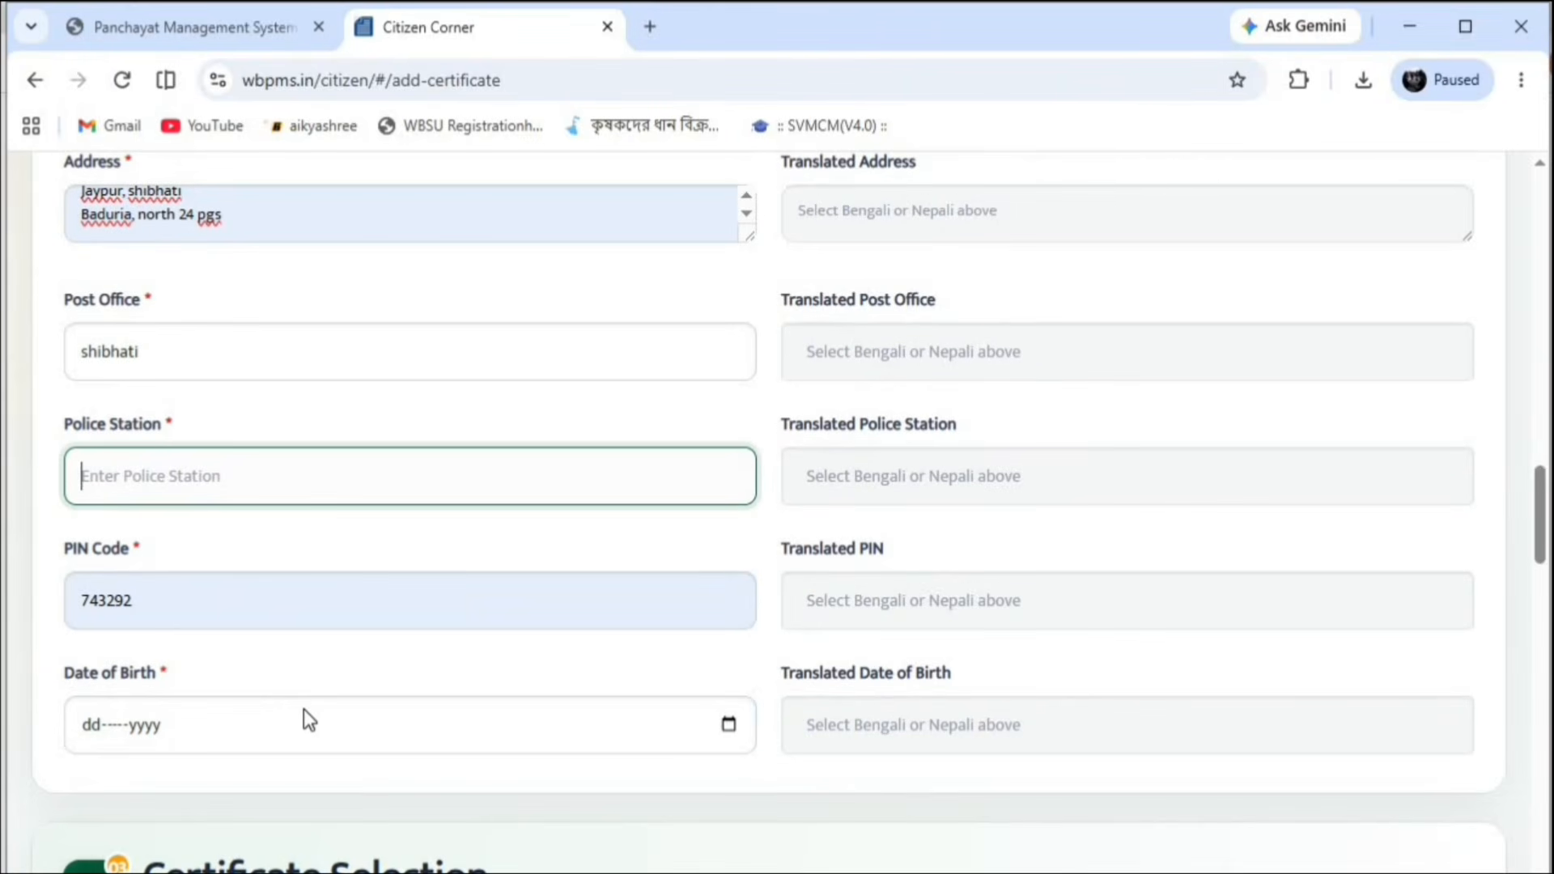
{"action": "type", "text": "baduria"}
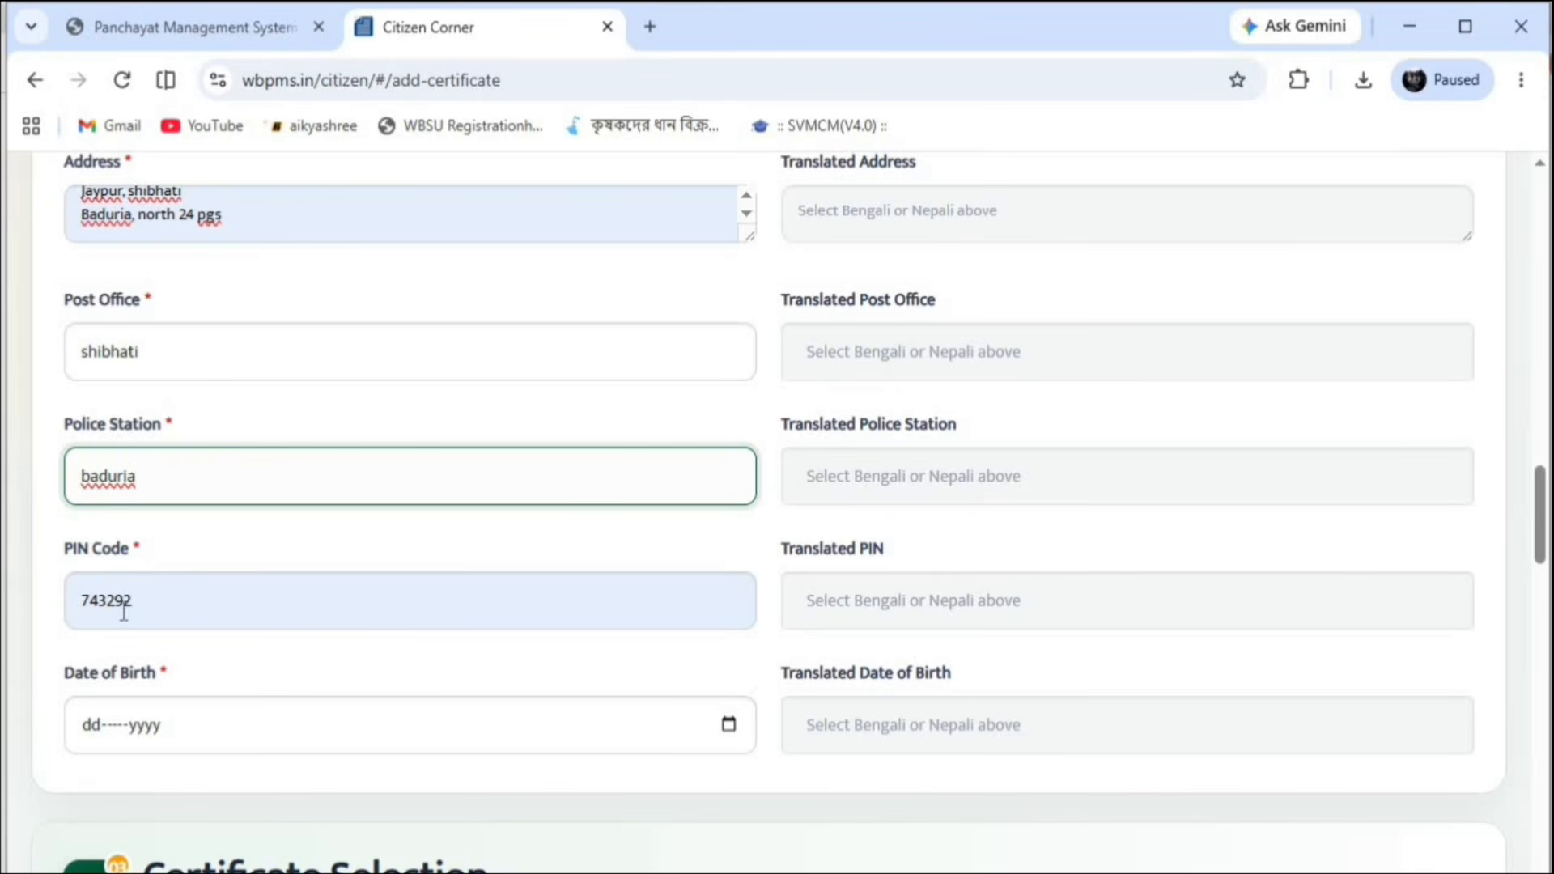
Pick 15 April 2008 as the date of birth in the calendar picker
{"action": "left_click", "coordinate": [719, 726]}
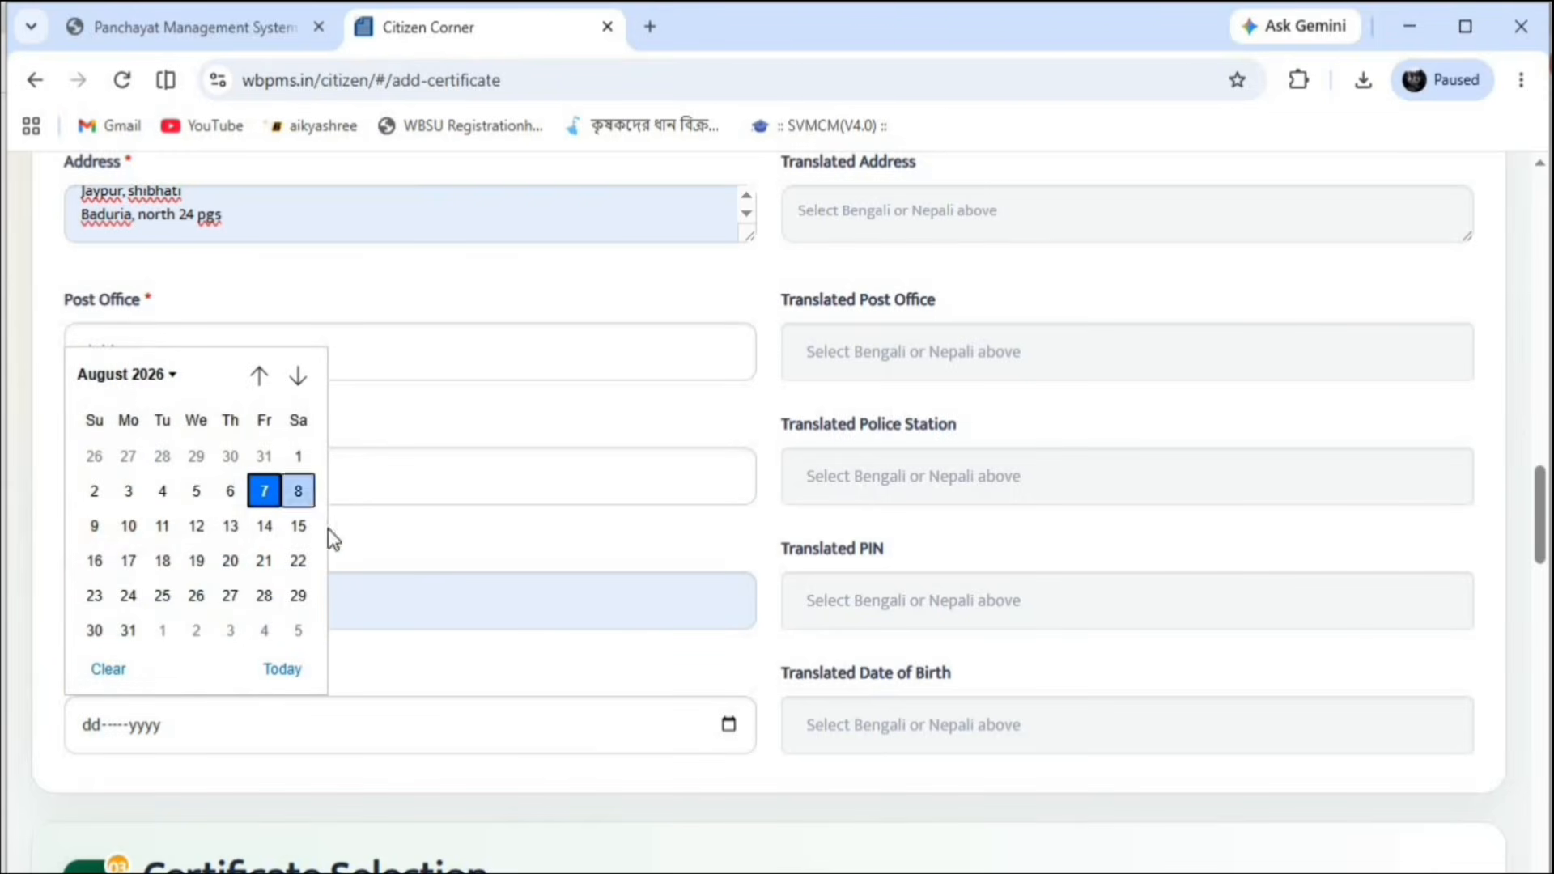
{"action": "left_click", "coordinate": [172, 376]}
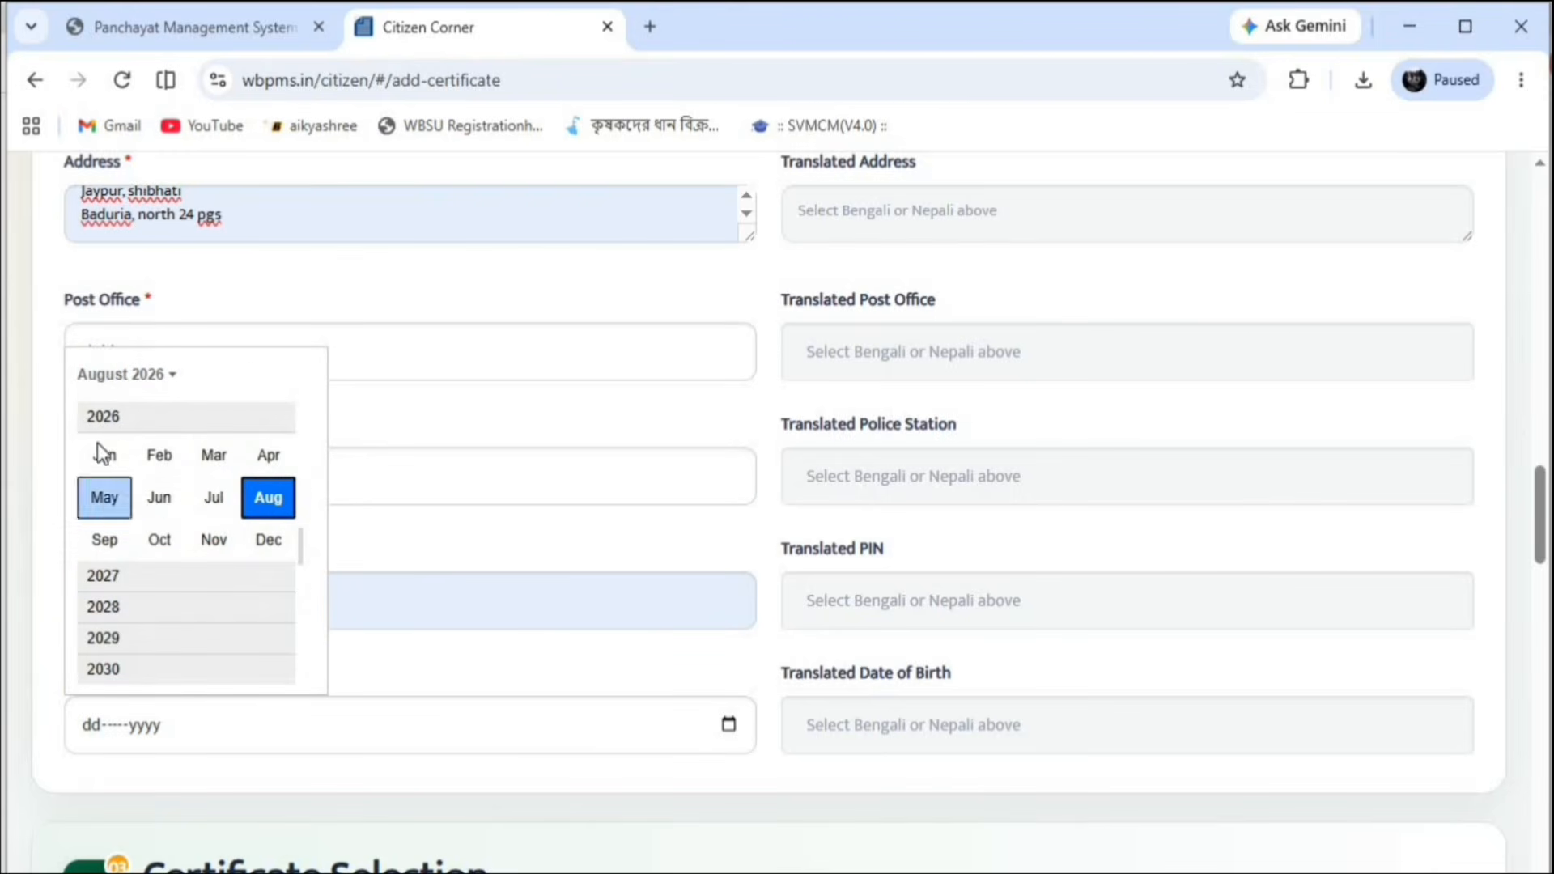
{"action": "scroll", "coordinate": [124, 415], "scroll_direction": "up", "scroll_amount": 5}
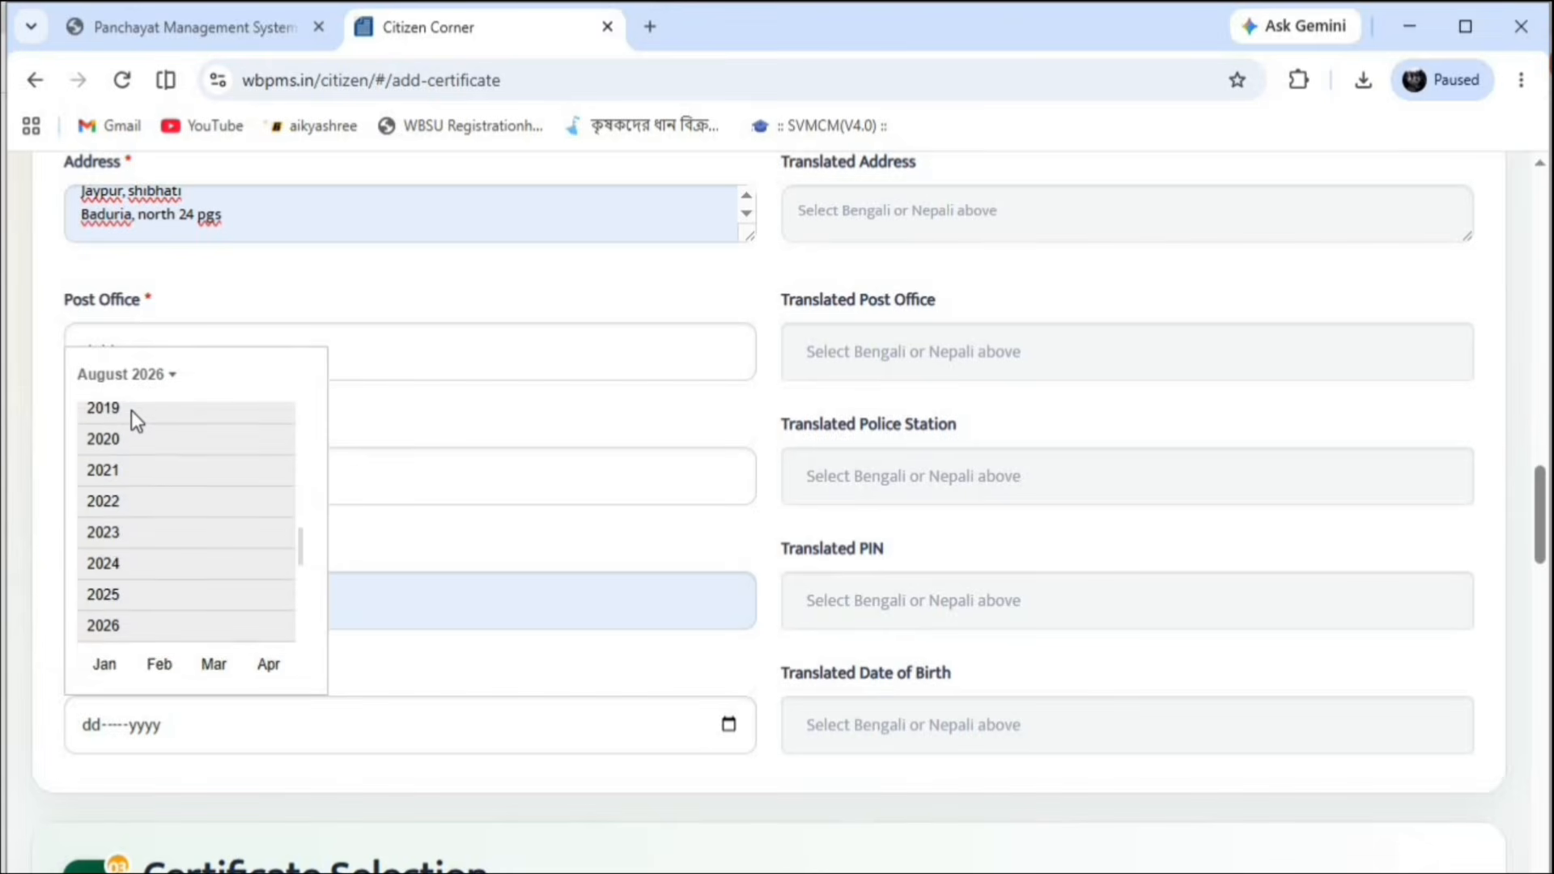
{"action": "scroll", "coordinate": [131, 410], "scroll_direction": "up", "scroll_amount": 4}
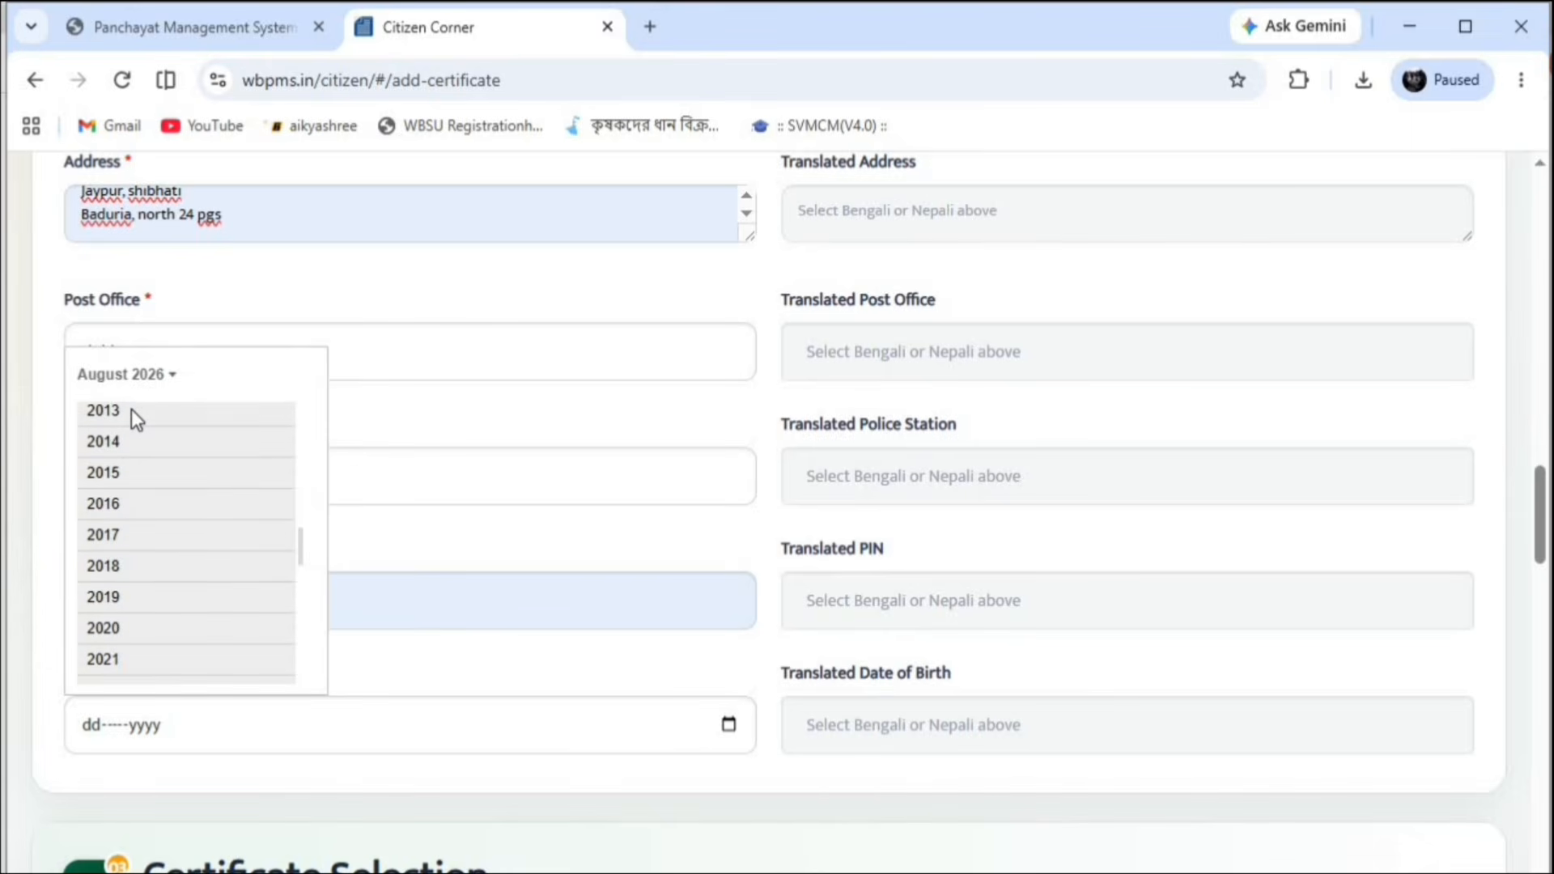
{"action": "scroll", "coordinate": [131, 409], "scroll_direction": "up", "scroll_amount": 4}
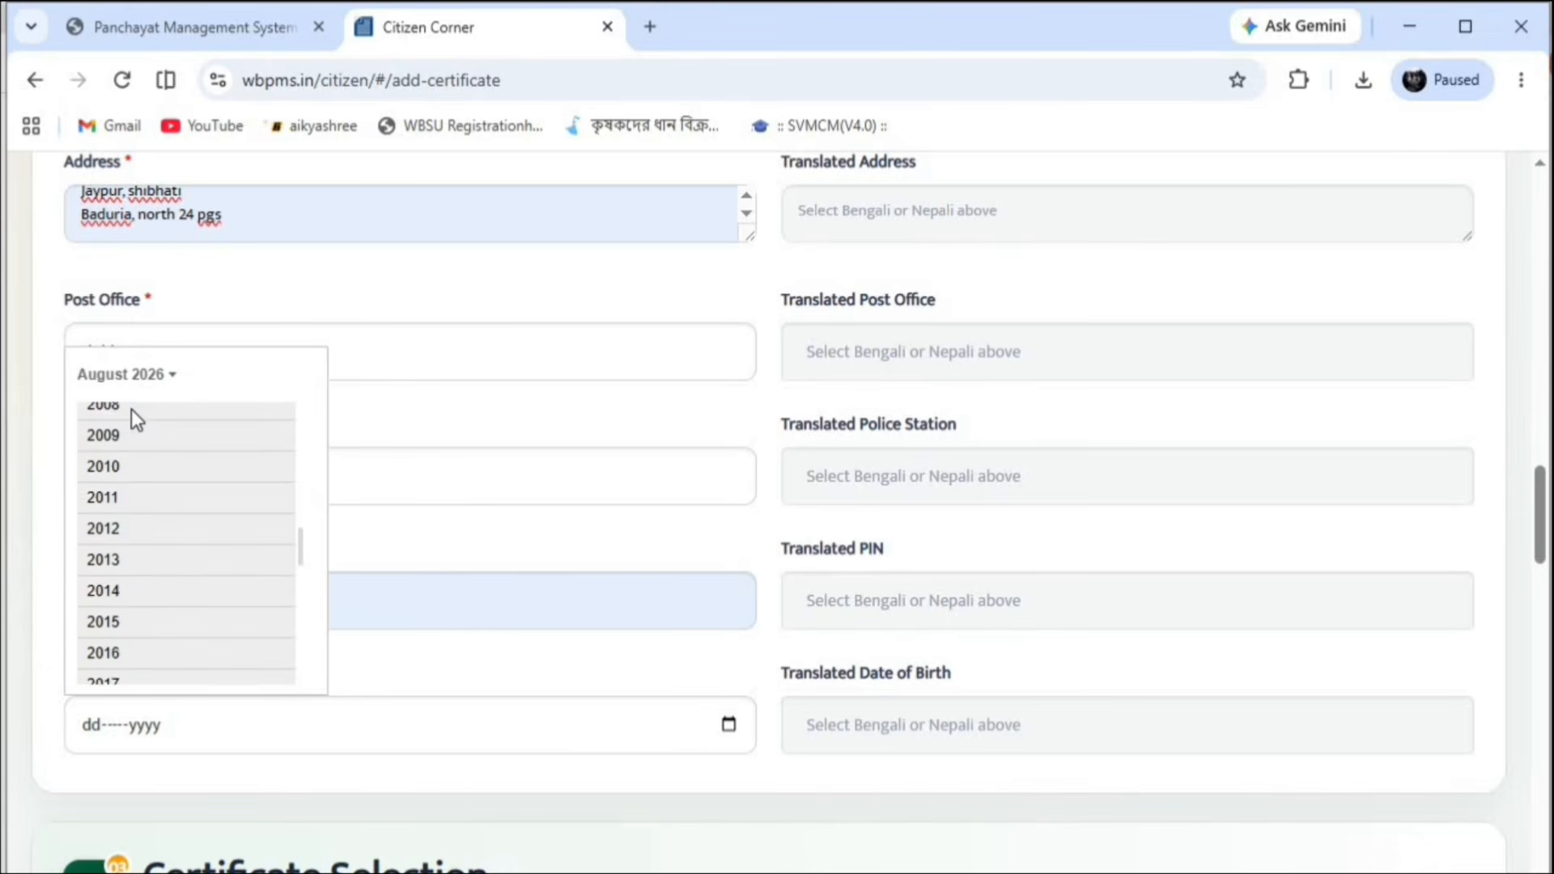
{"action": "scroll", "coordinate": [131, 409], "scroll_direction": "up", "scroll_amount": 1}
{"action": "left_click", "coordinate": [105, 434]}
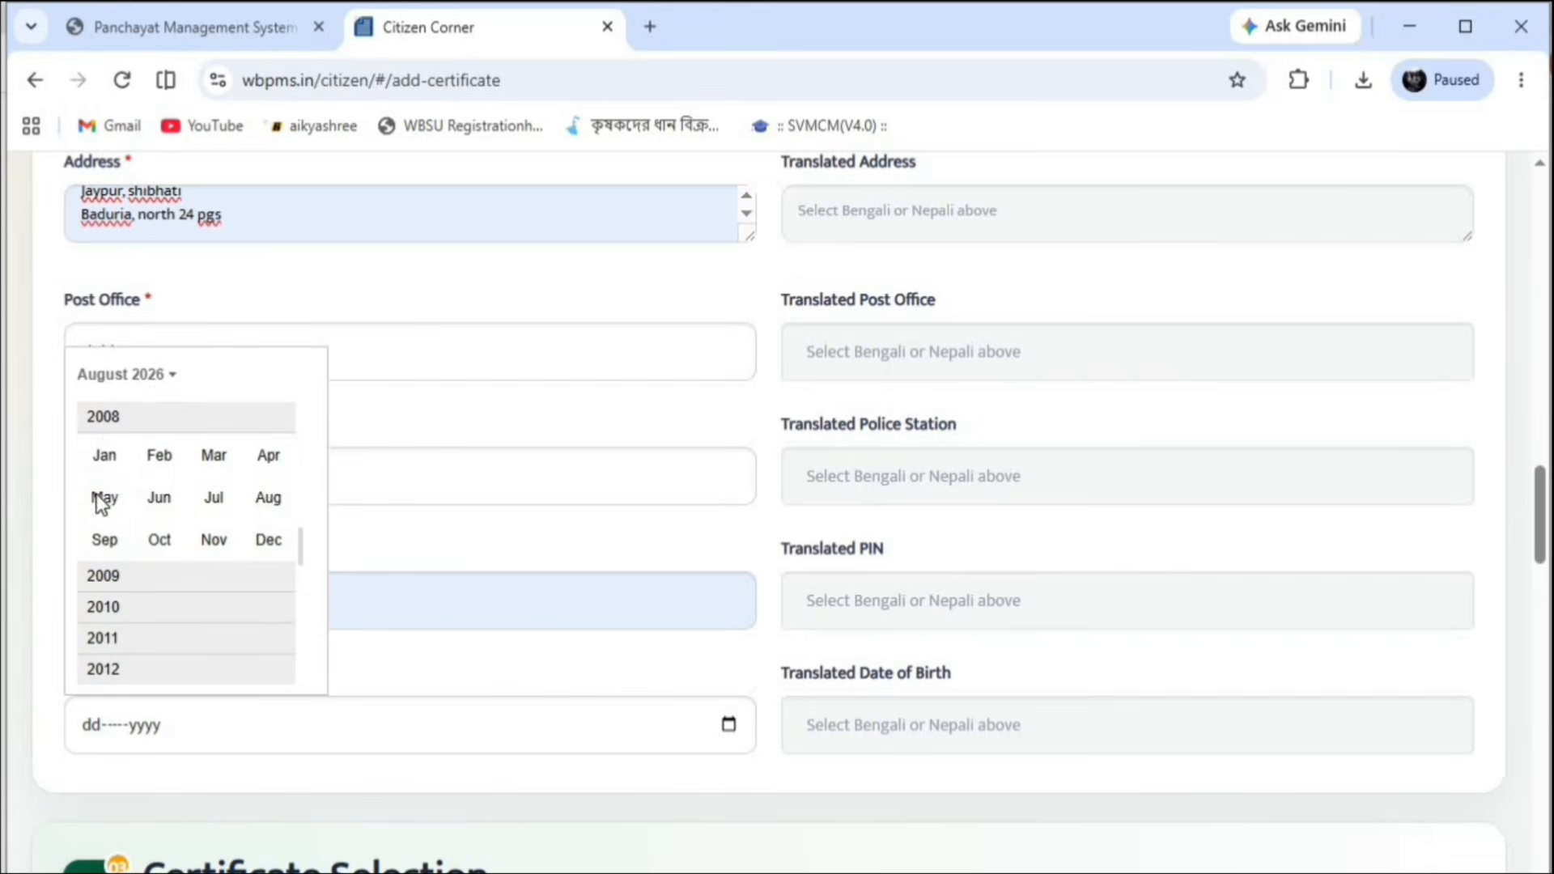
{"action": "left_click", "coordinate": [284, 457]}
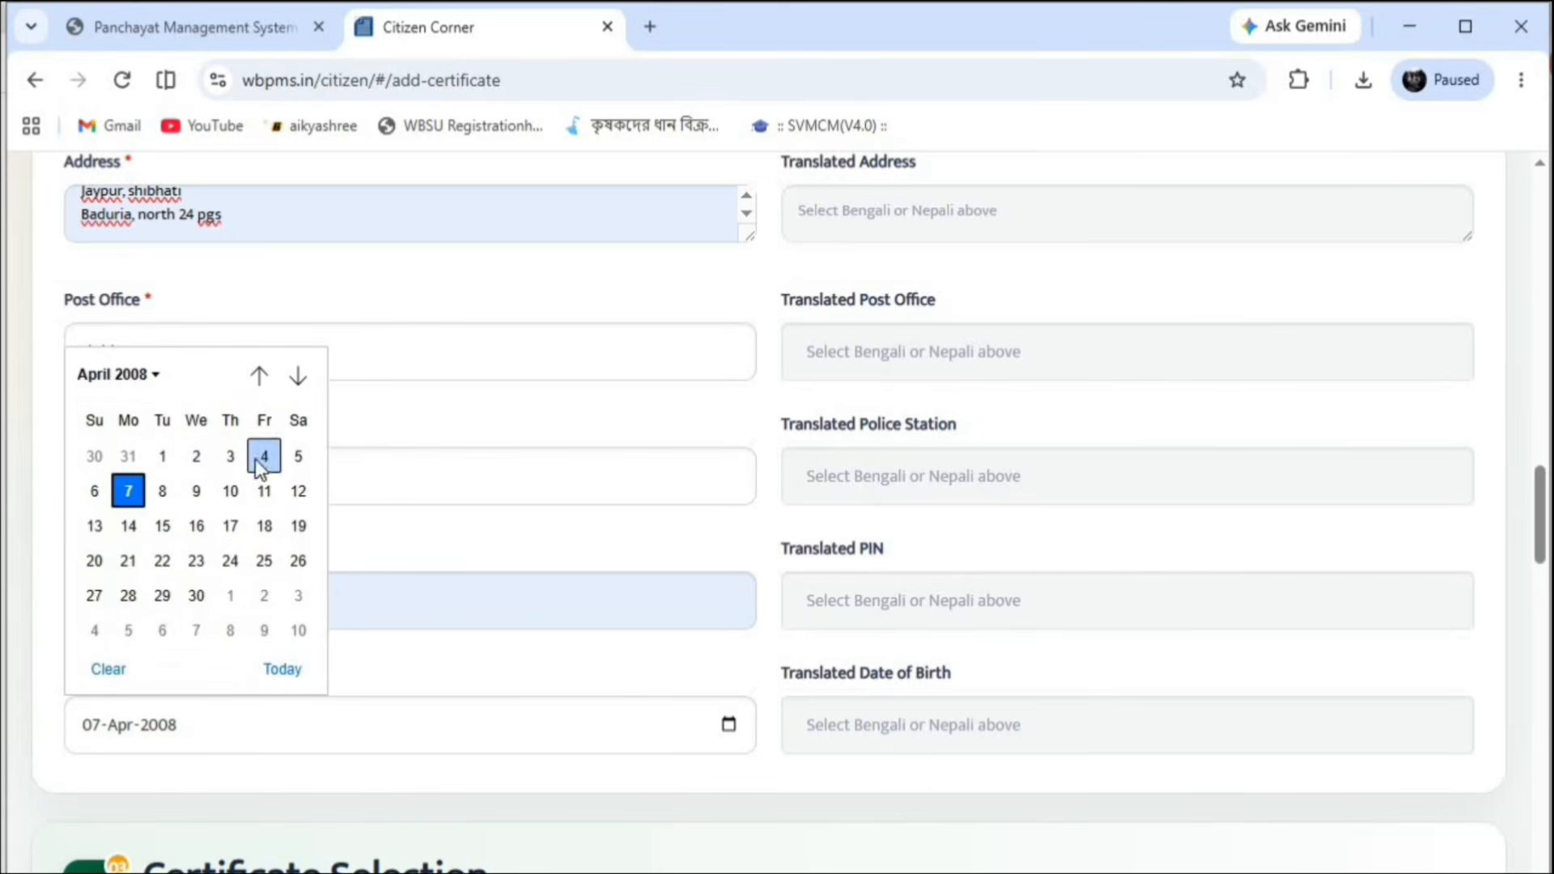
{"action": "left_click", "coordinate": [155, 526]}
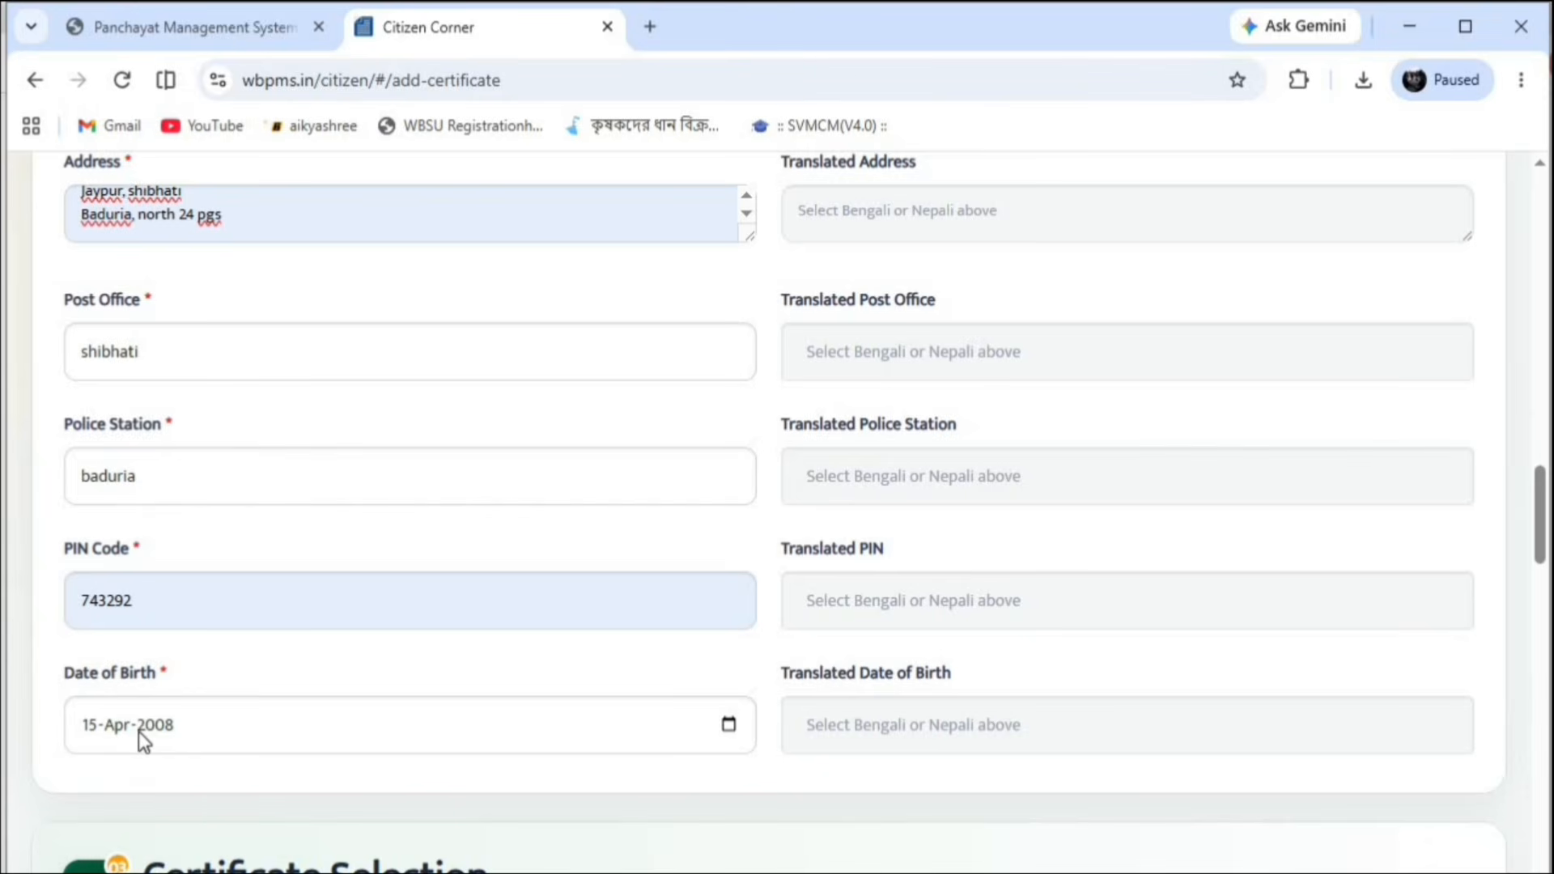
Select the Unmarried Certificate and Income Certificate cards in Certificate Selection
{"action": "scroll", "coordinate": [274, 649], "scroll_direction": "down", "scroll_amount": 5}
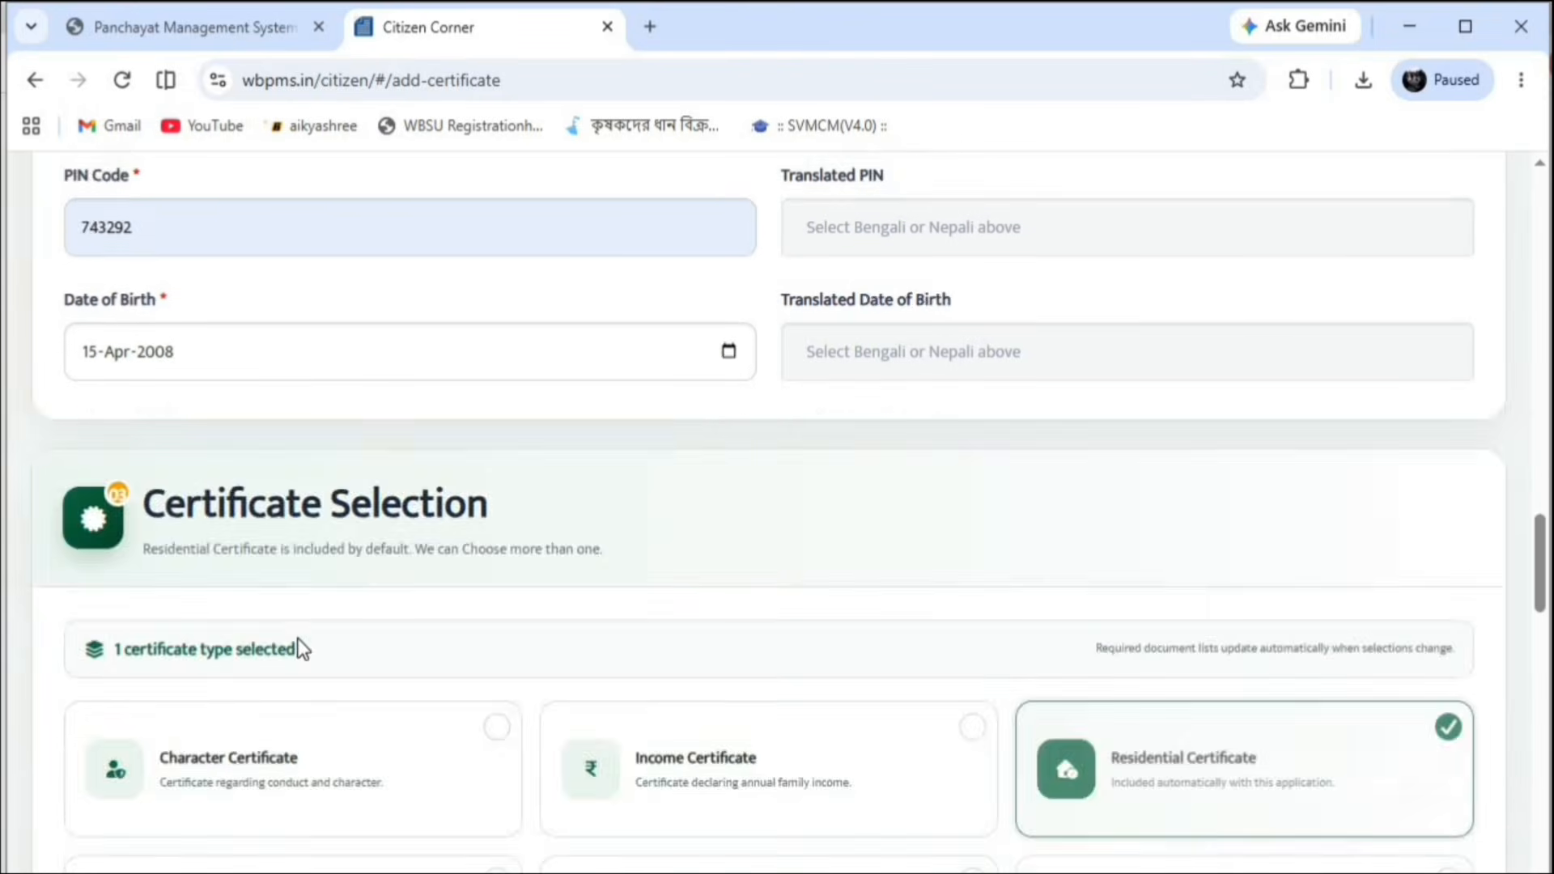
{"action": "scroll", "coordinate": [298, 645], "scroll_direction": "up", "scroll_amount": 9}
{"action": "scroll", "coordinate": [384, 617], "scroll_direction": "down", "scroll_amount": 5}
{"action": "scroll", "coordinate": [383, 618], "scroll_direction": "down", "scroll_amount": 4}
{"action": "scroll", "coordinate": [73, 842], "scroll_direction": "down", "scroll_amount": 4}
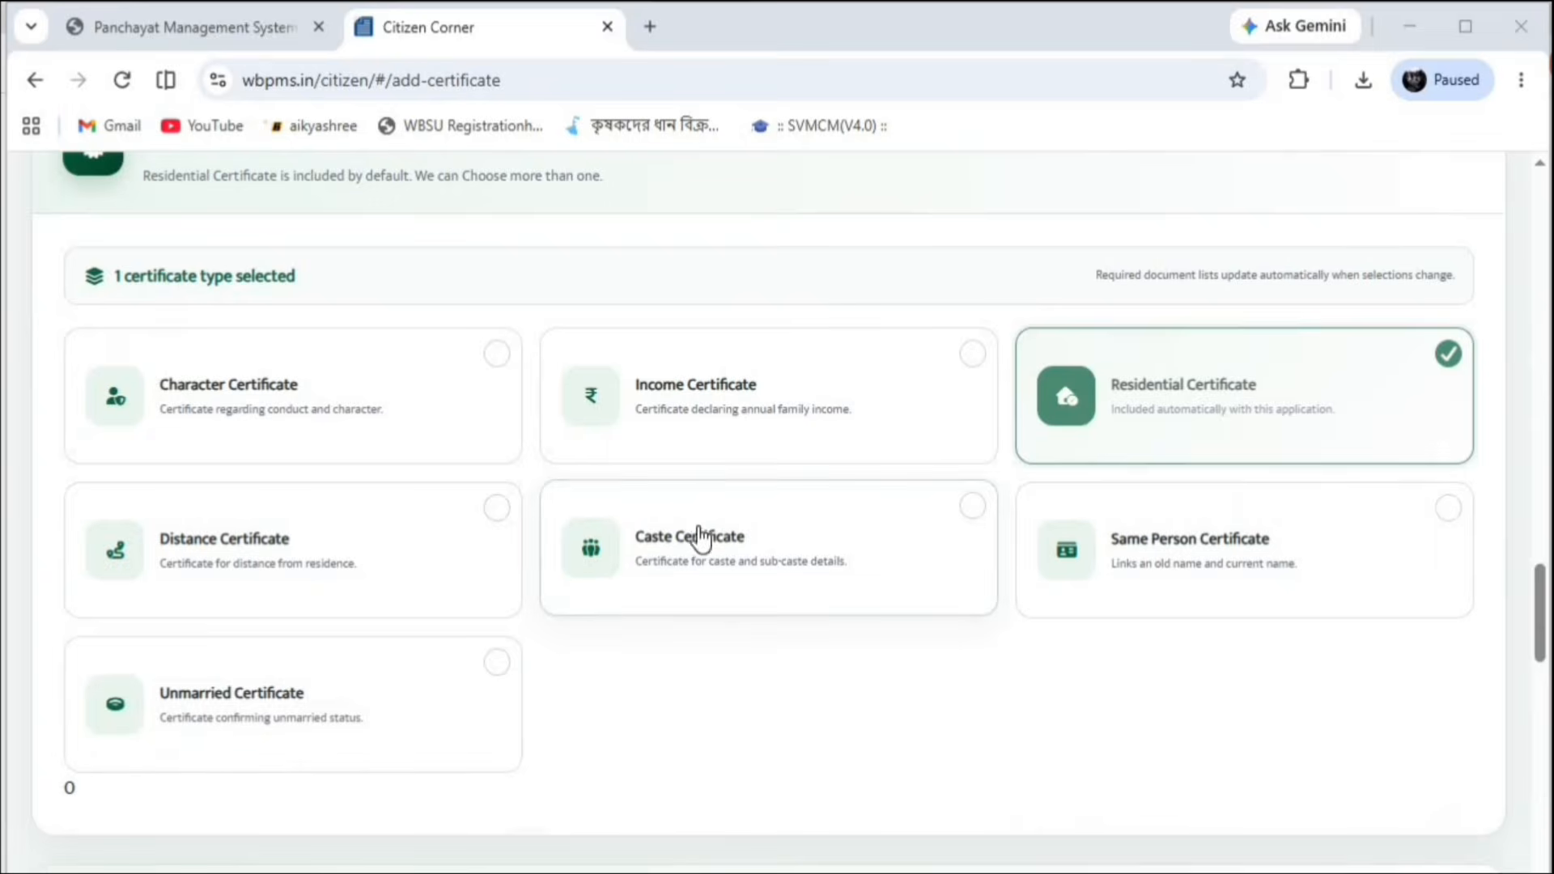
{"action": "scroll", "coordinate": [701, 538], "scroll_direction": "down", "scroll_amount": 4}
{"action": "scroll", "coordinate": [712, 512], "scroll_direction": "up", "scroll_amount": 8}
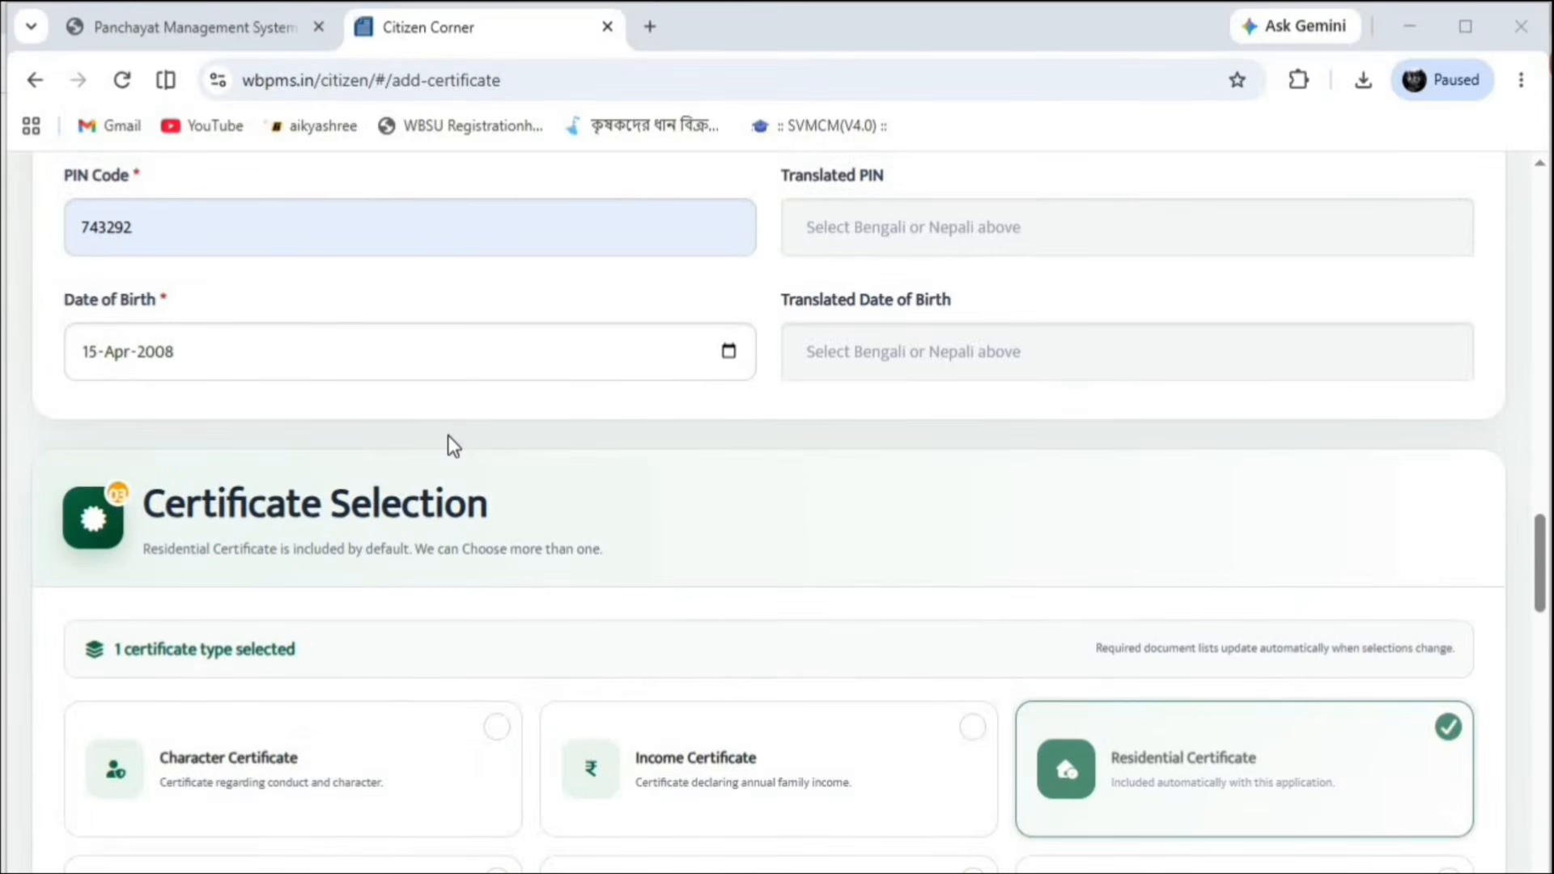
{"action": "scroll", "coordinate": [450, 444], "scroll_direction": "down", "scroll_amount": 4}
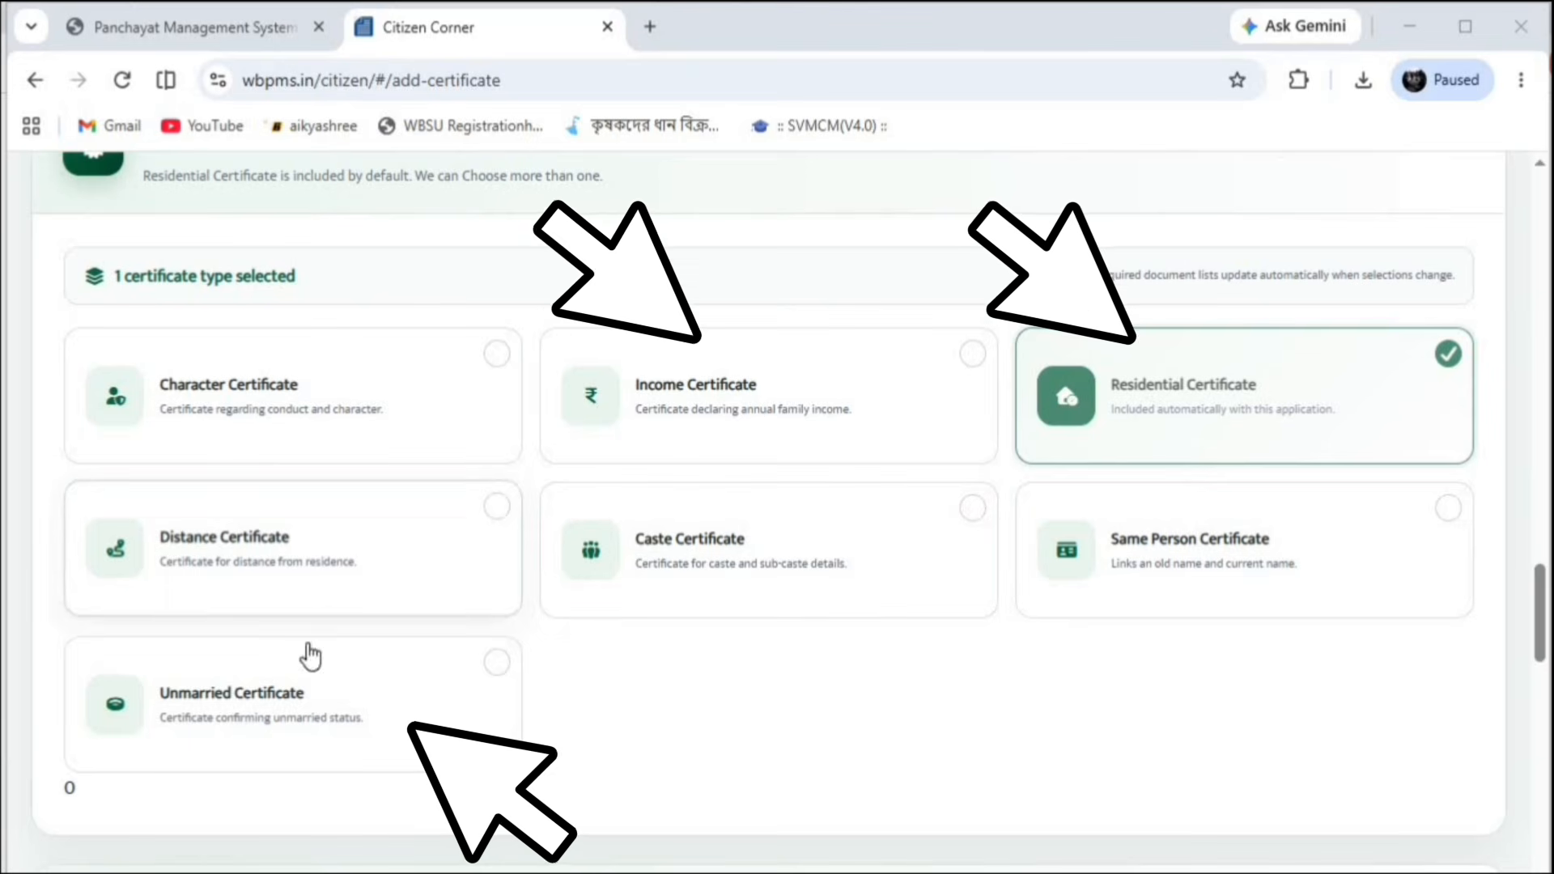
{"action": "left_click", "coordinate": [497, 665]}
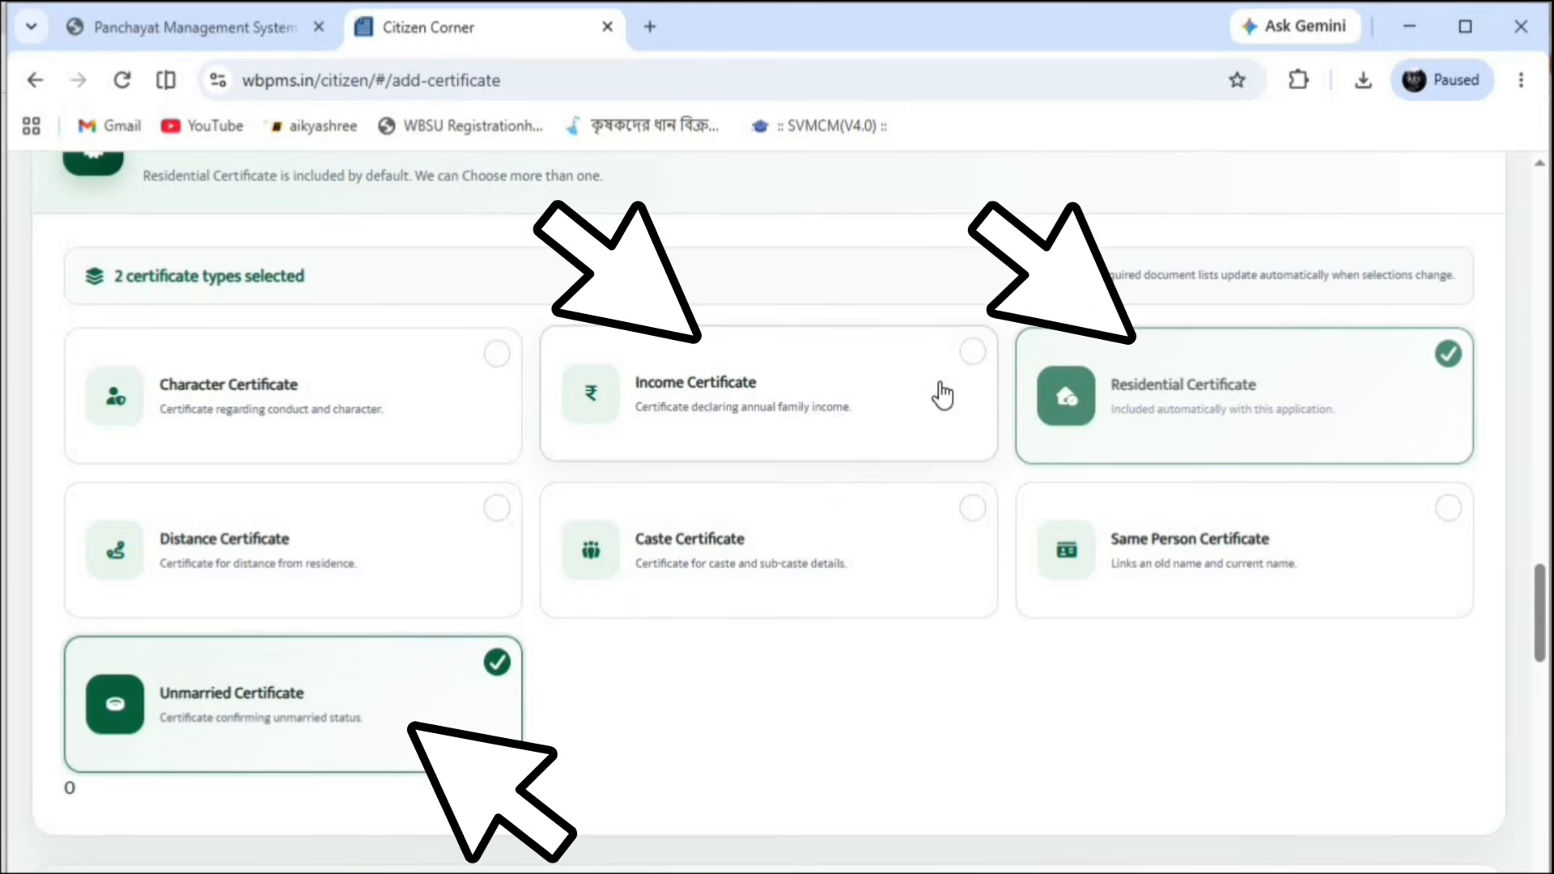
{"action": "left_click", "coordinate": [975, 368]}
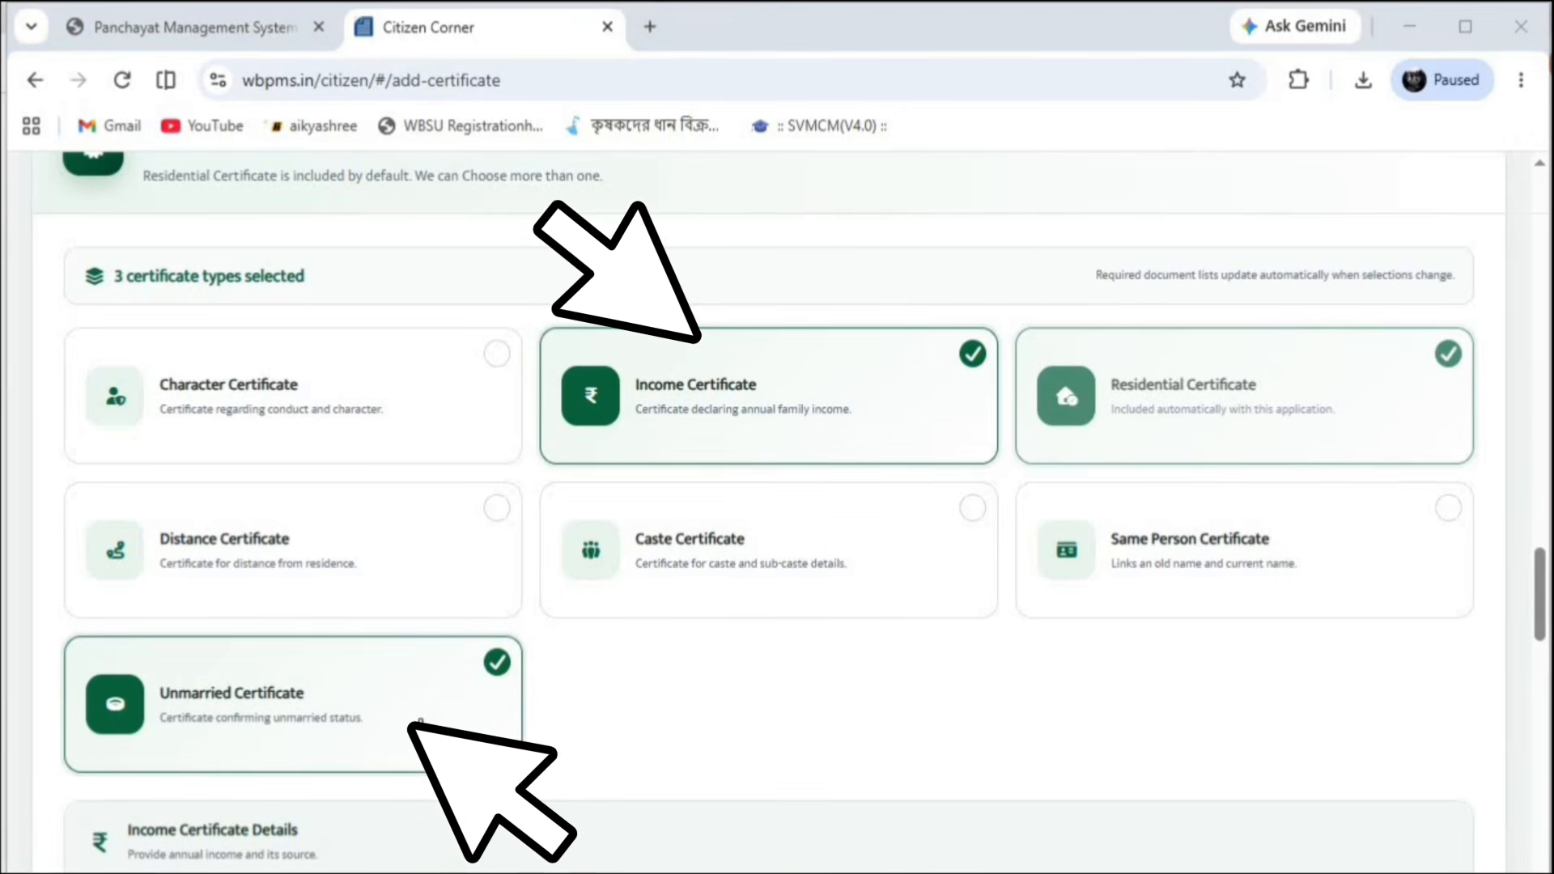
Enter source of income Farmar and annual family income 60000 in Income Certificate Details
{"action": "scroll", "coordinate": [413, 586], "scroll_direction": "down", "scroll_amount": 4}
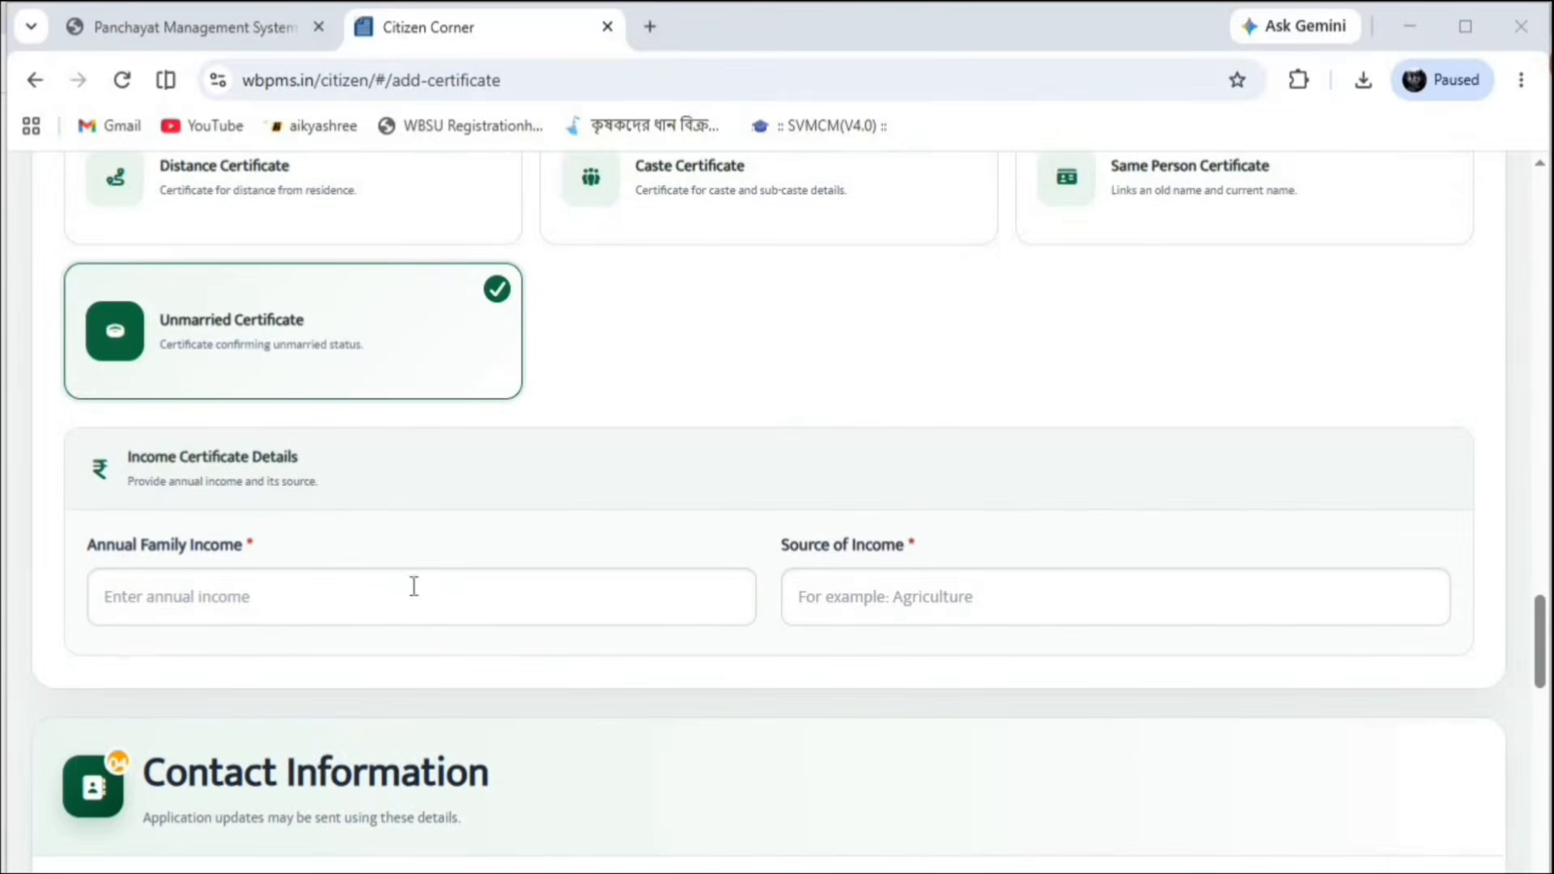
{"action": "left_click", "coordinate": [202, 597]}
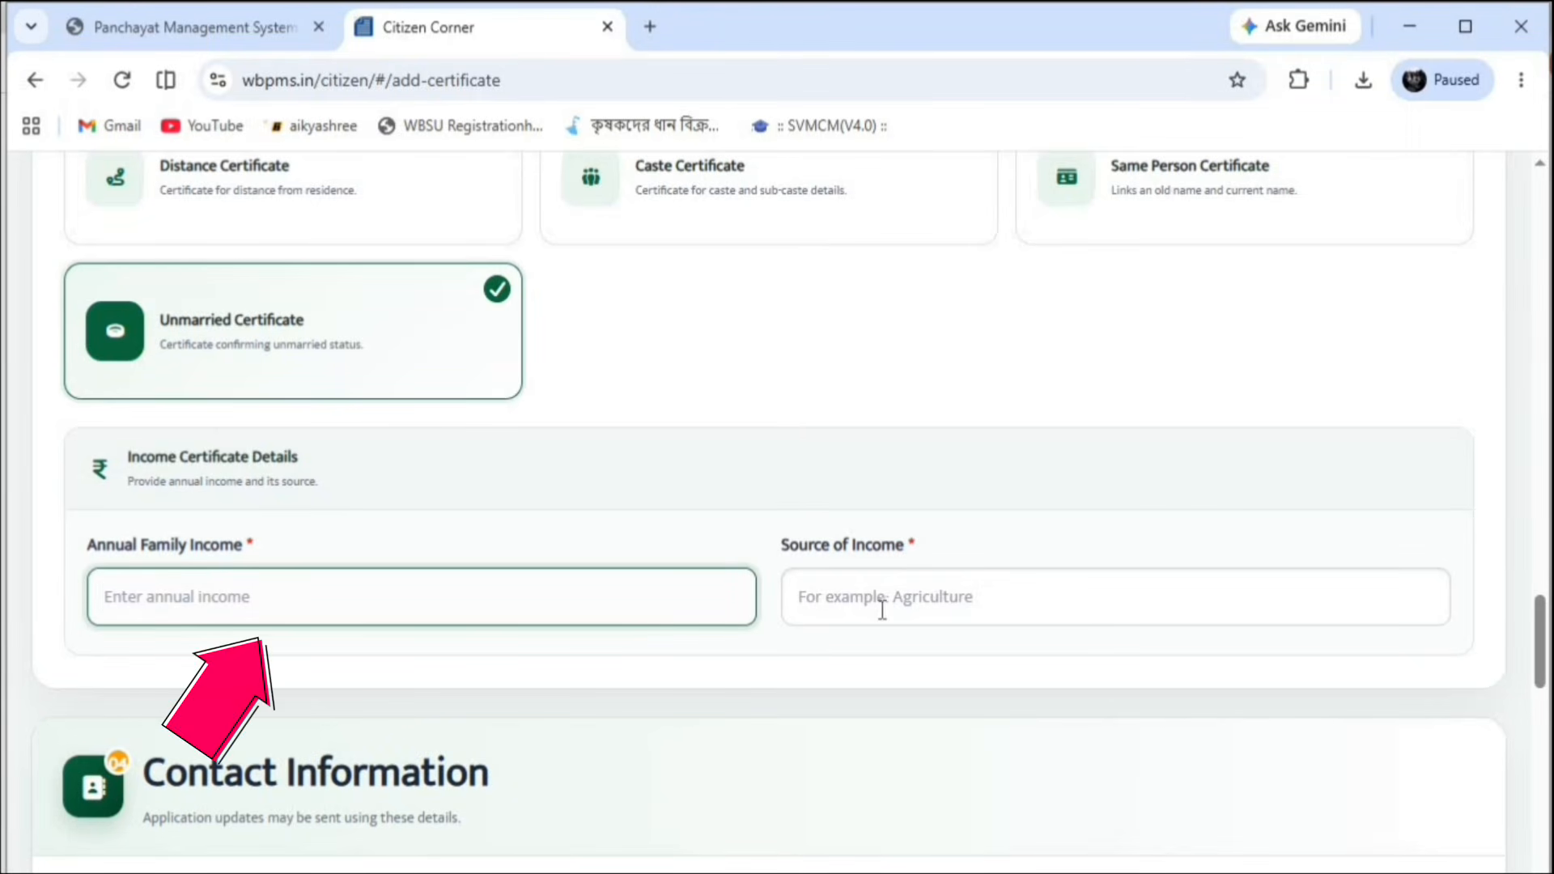
{"action": "left_click", "coordinate": [841, 597]}
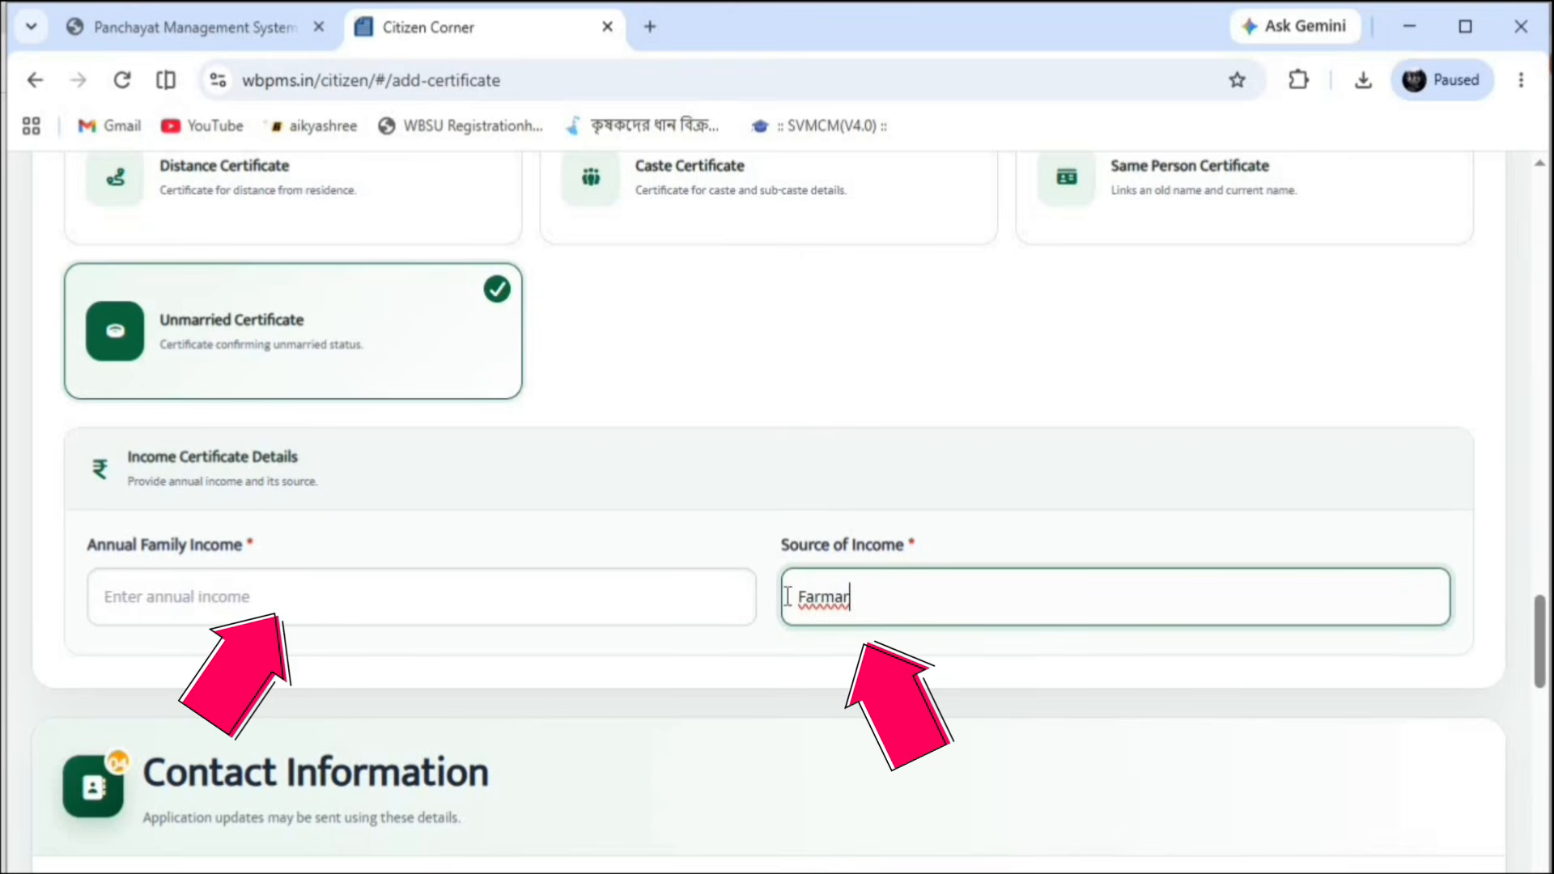
{"action": "left_click", "coordinate": [567, 605]}
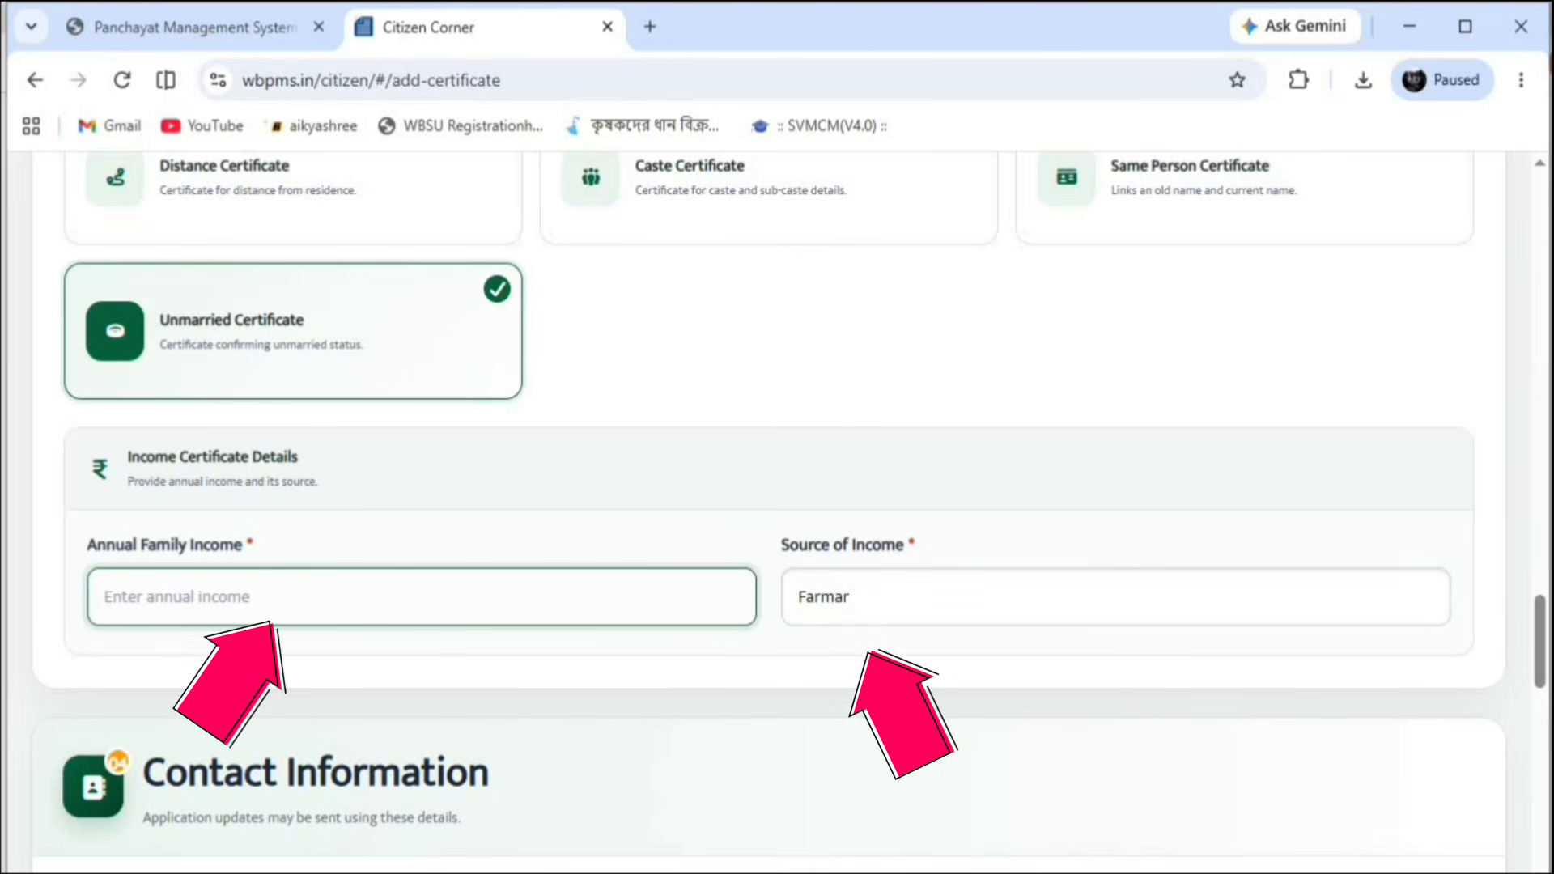
{"action": "type", "text": "60"}
{"action": "left_click", "coordinate": [258, 598]}
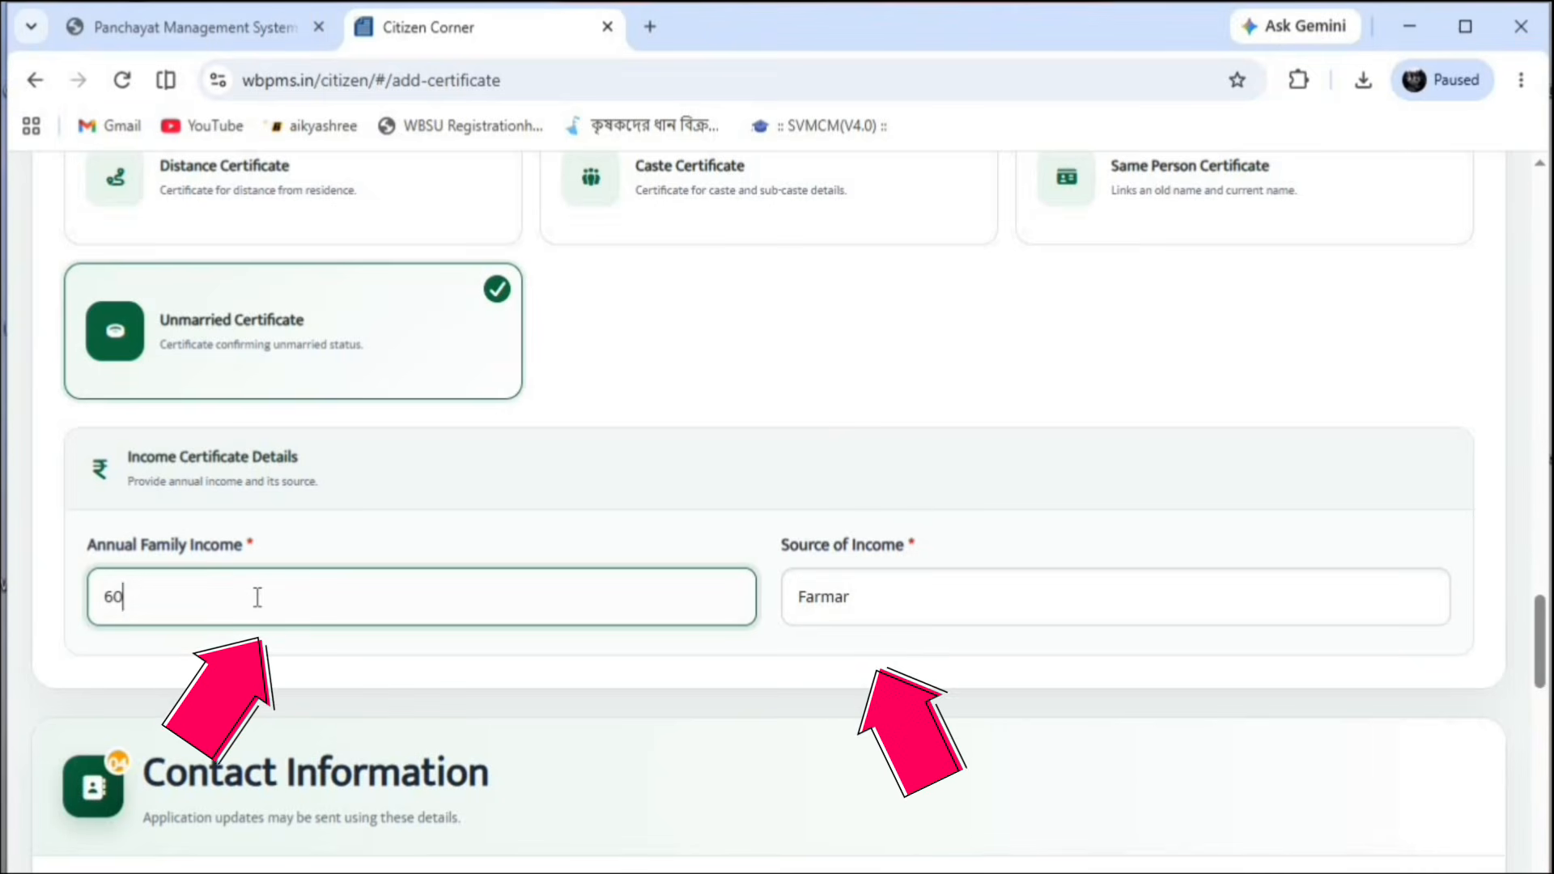
{"action": "type", "text": "00"}
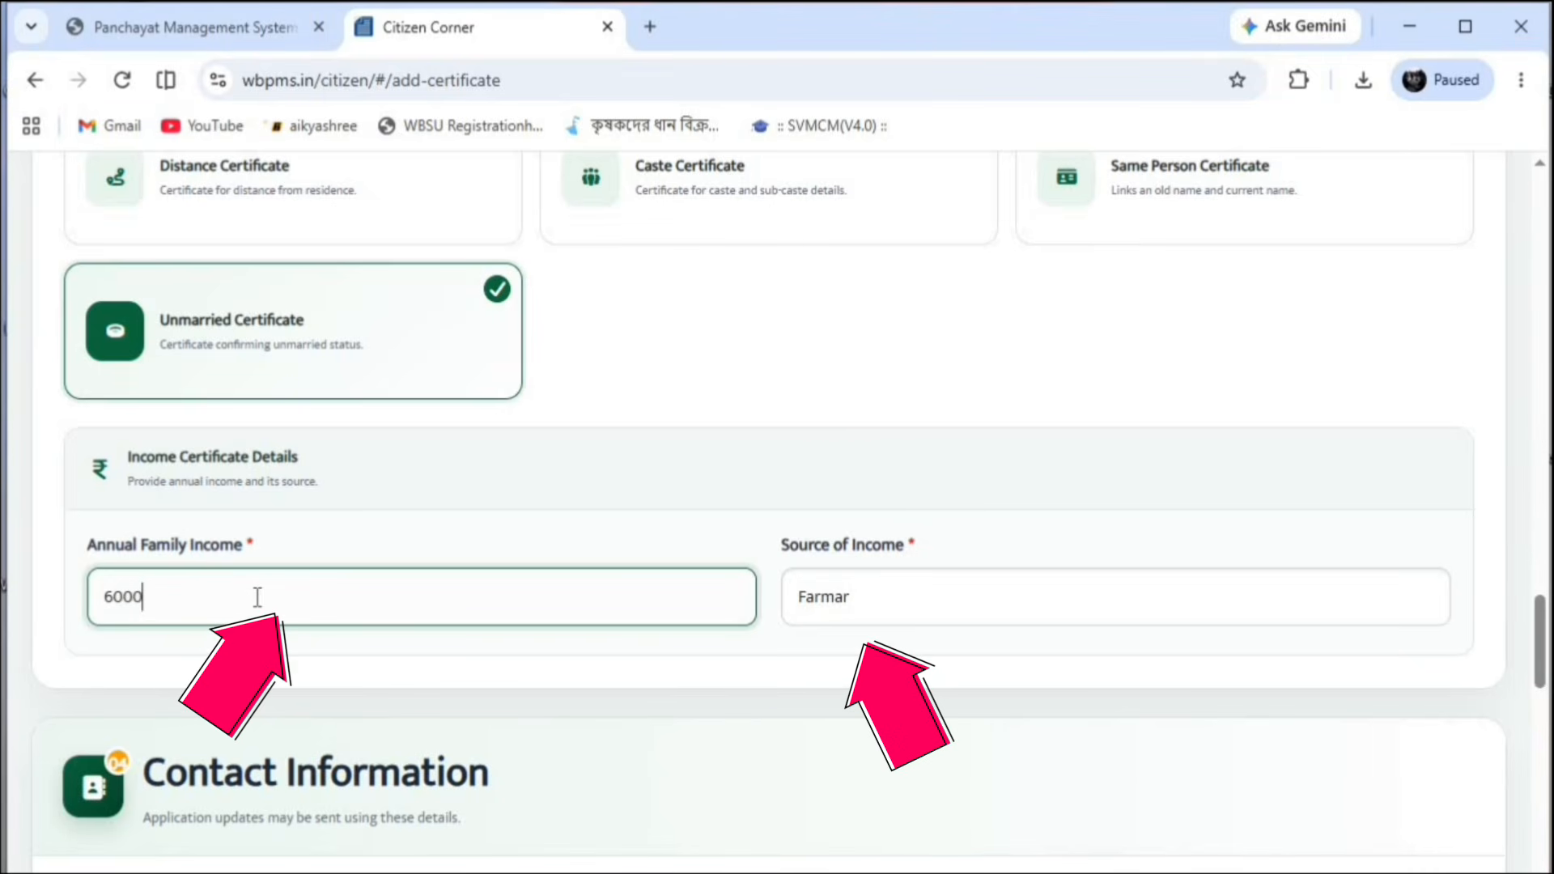
{"action": "type", "text": "0"}
Enter the applicant's WhatsApp number and e-mail address under Contact Information
{"action": "scroll", "coordinate": [241, 595], "scroll_direction": "down", "scroll_amount": 5}
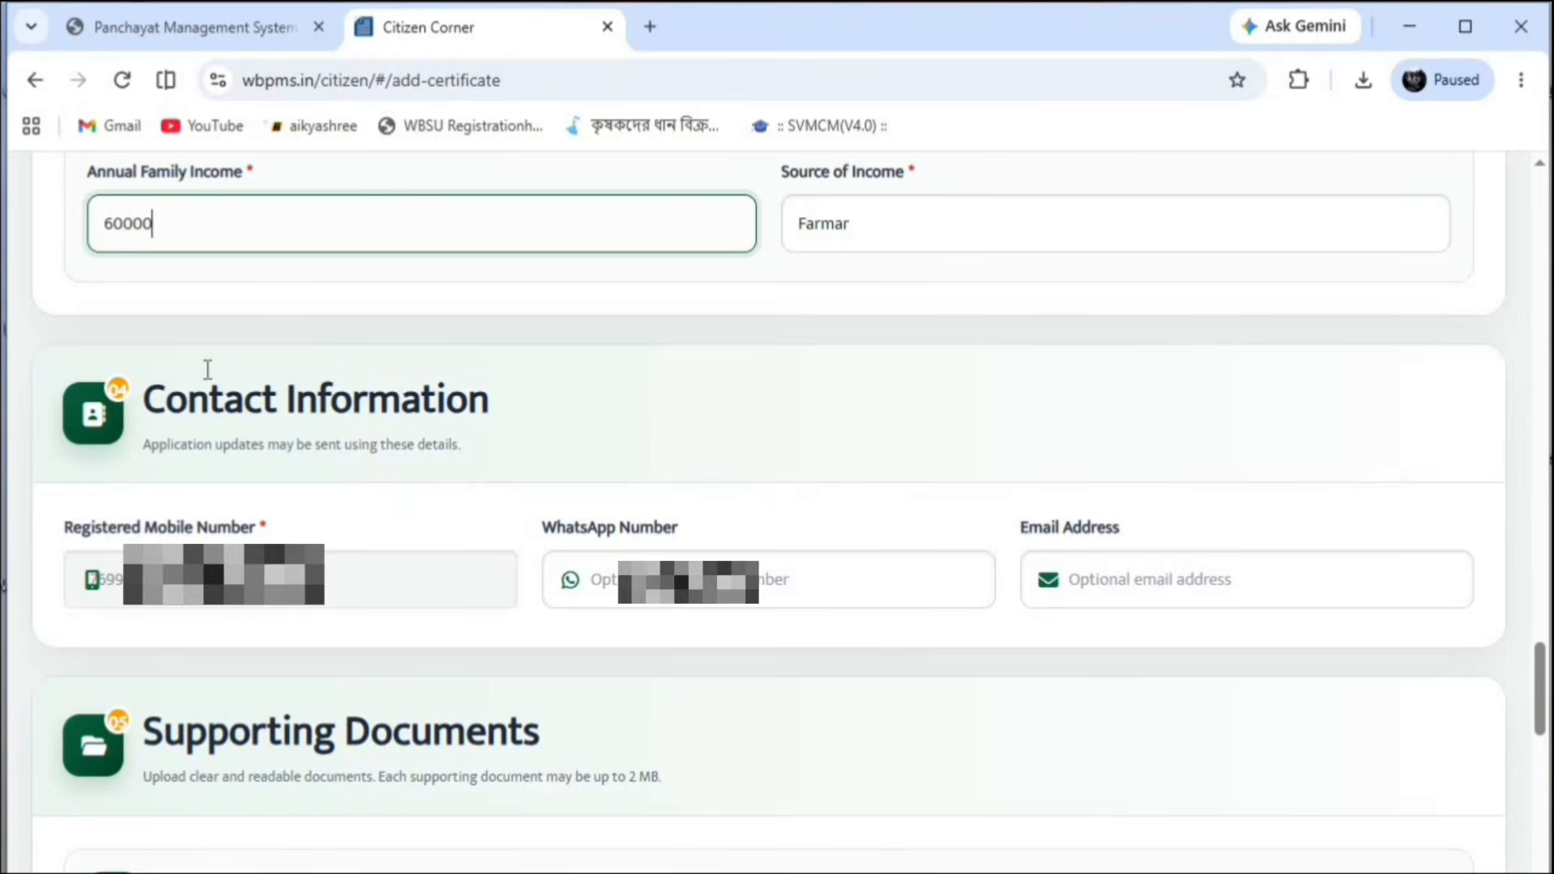
{"action": "left_click", "coordinate": [609, 580]}
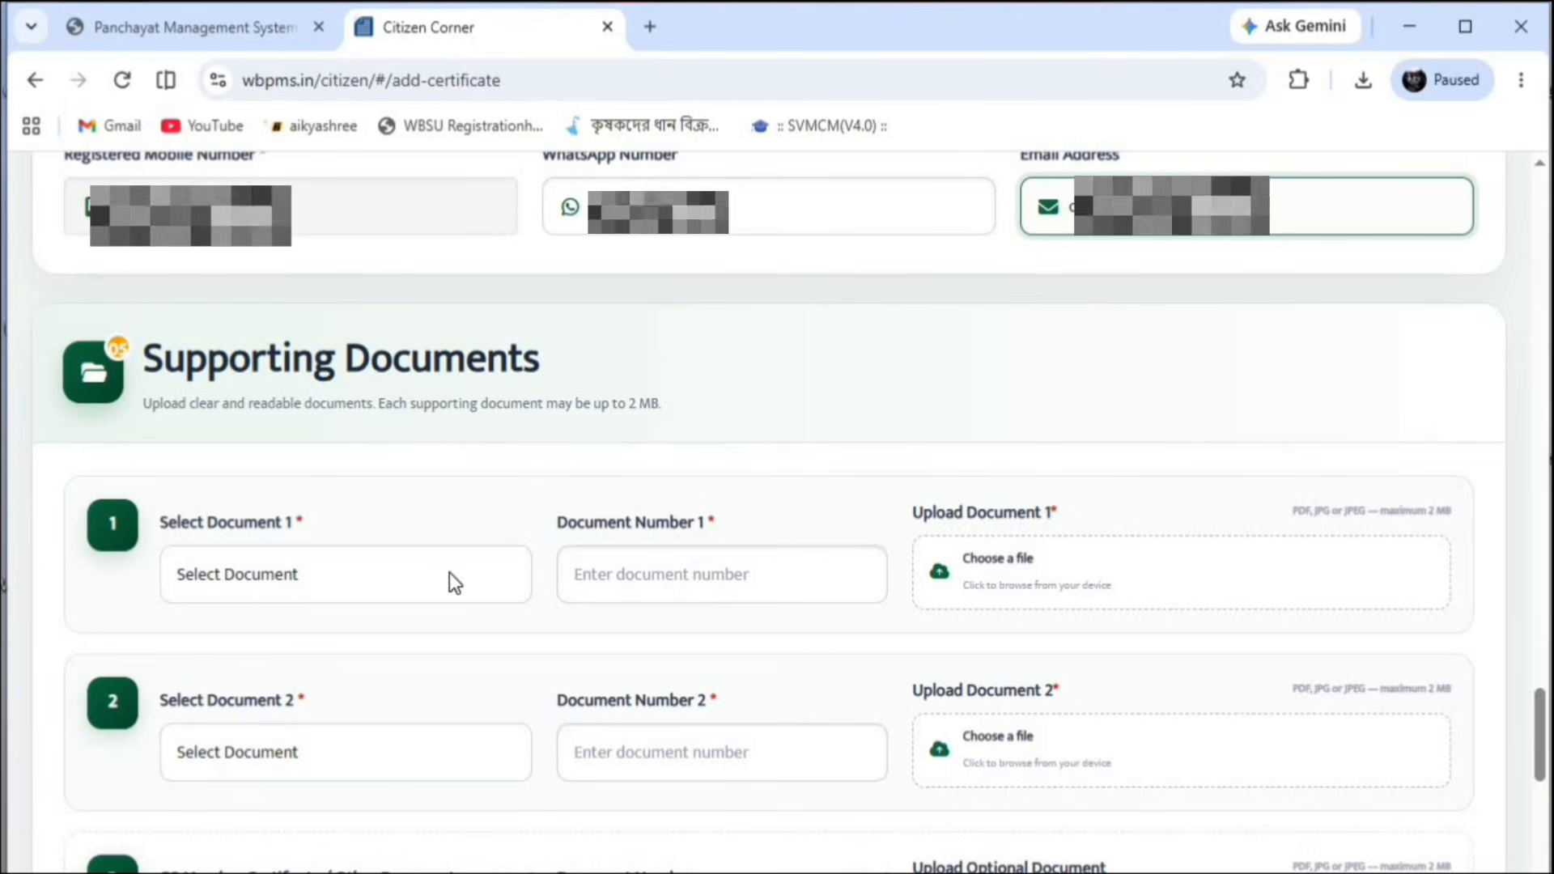
Choose Aadhaar Card and PAN Card as the first two supporting documents and enter their numbers
{"action": "left_click", "coordinate": [393, 580]}
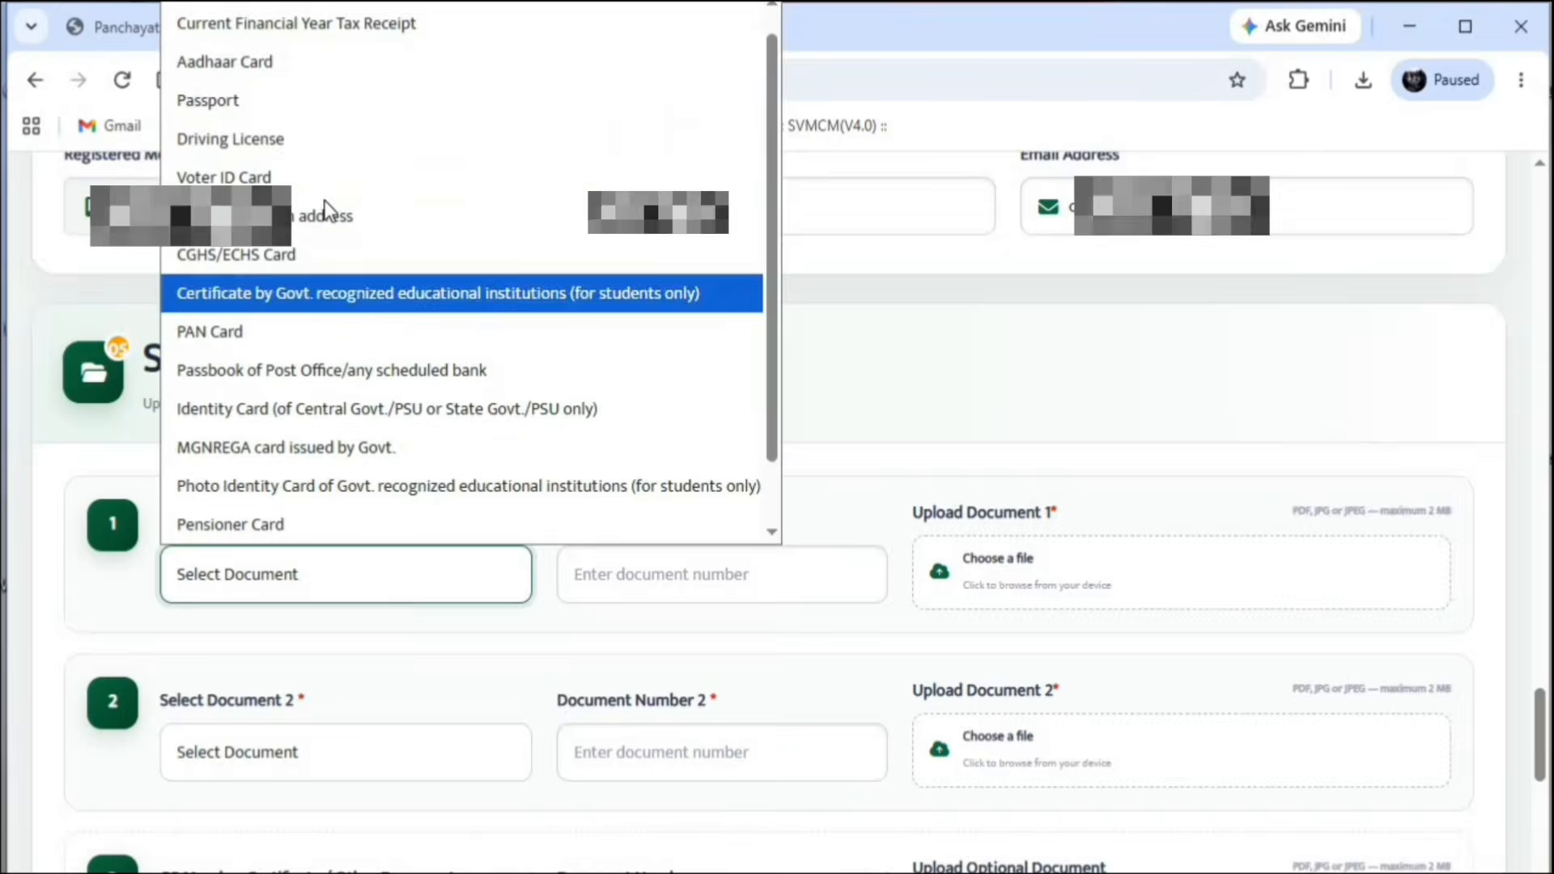
{"action": "left_click", "coordinate": [293, 62]}
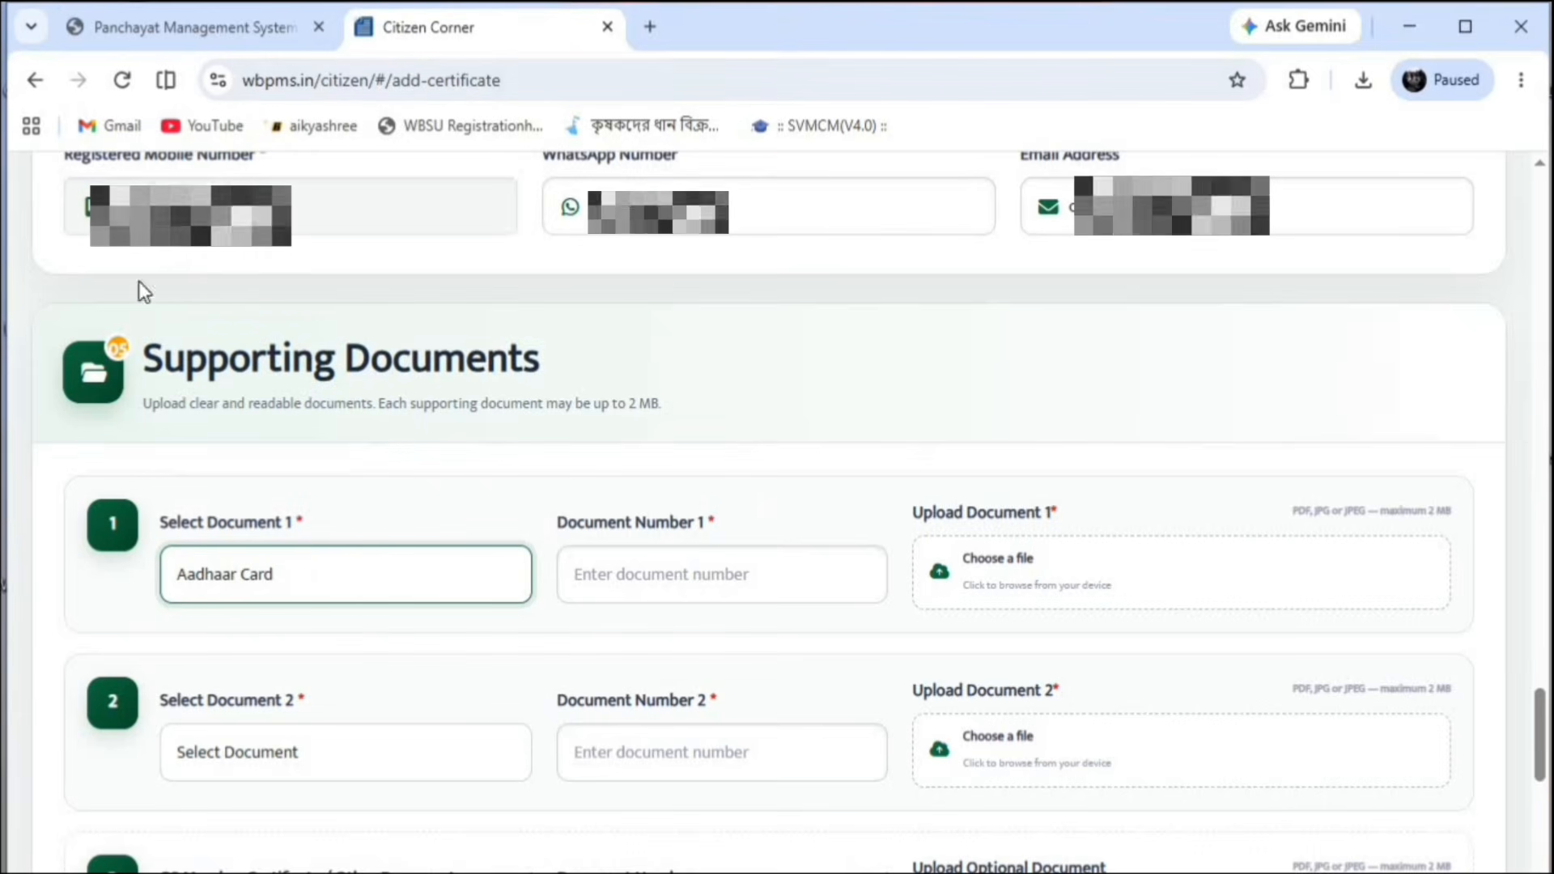
{"action": "left_click", "coordinate": [655, 594]}
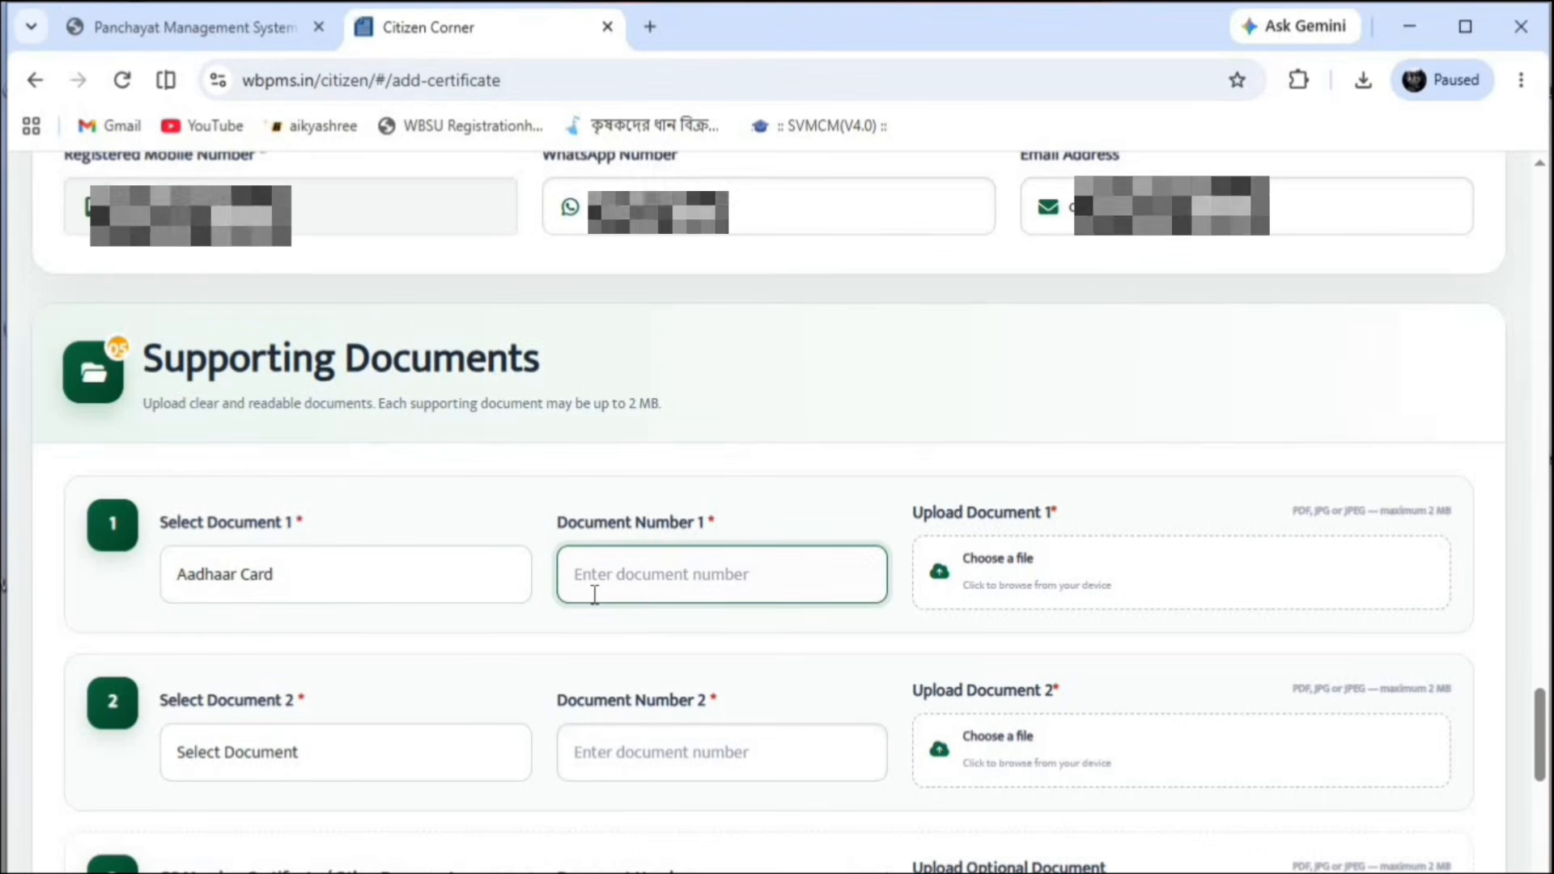
{"action": "left_click", "coordinate": [376, 730]}
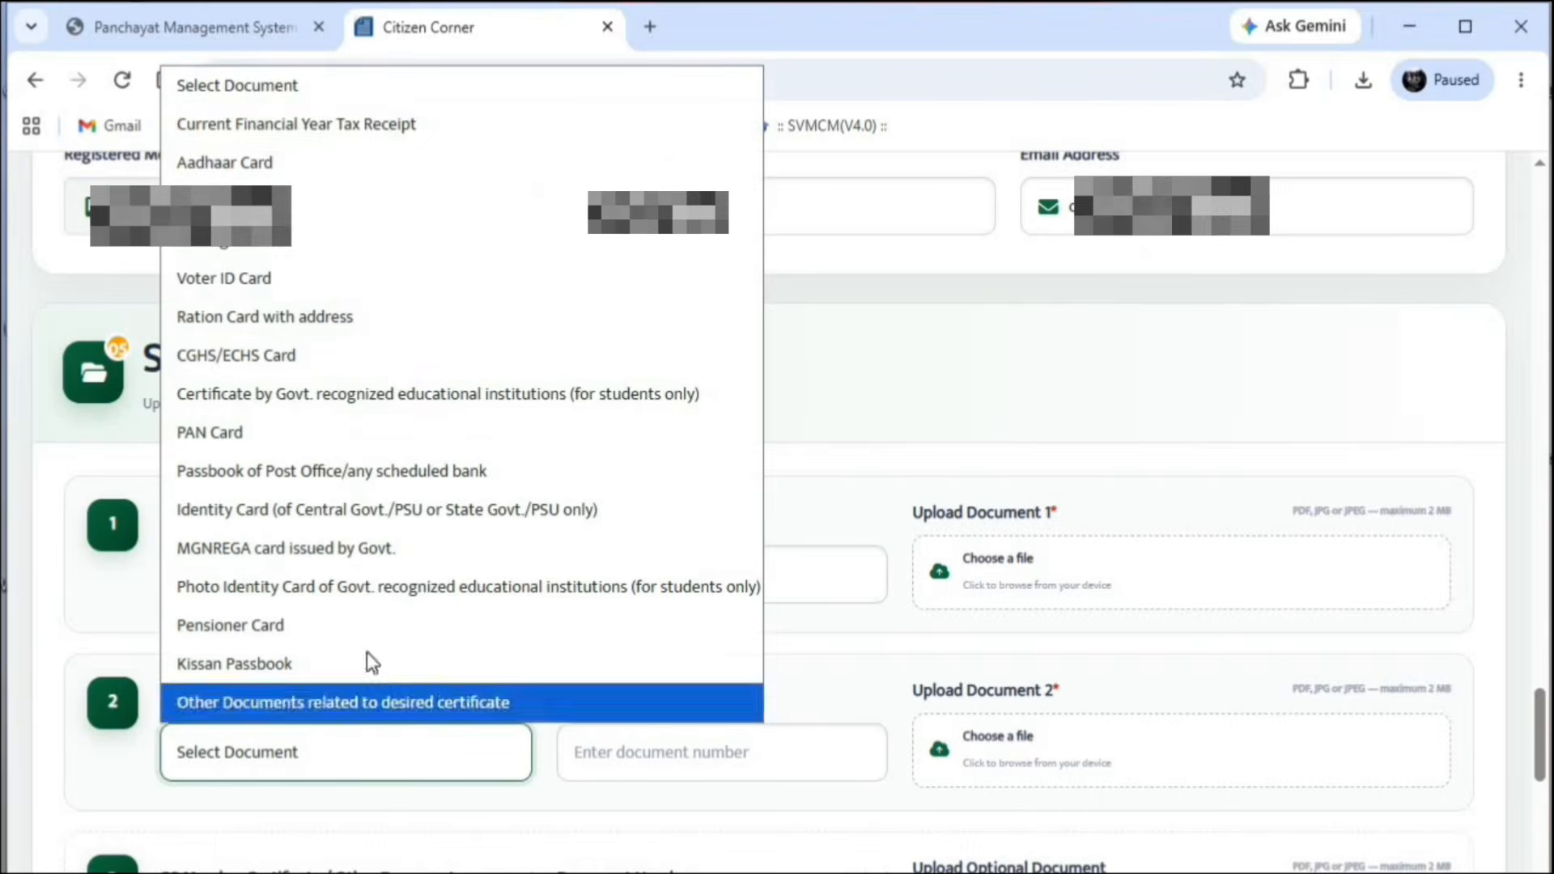
{"action": "left_click", "coordinate": [261, 164]}
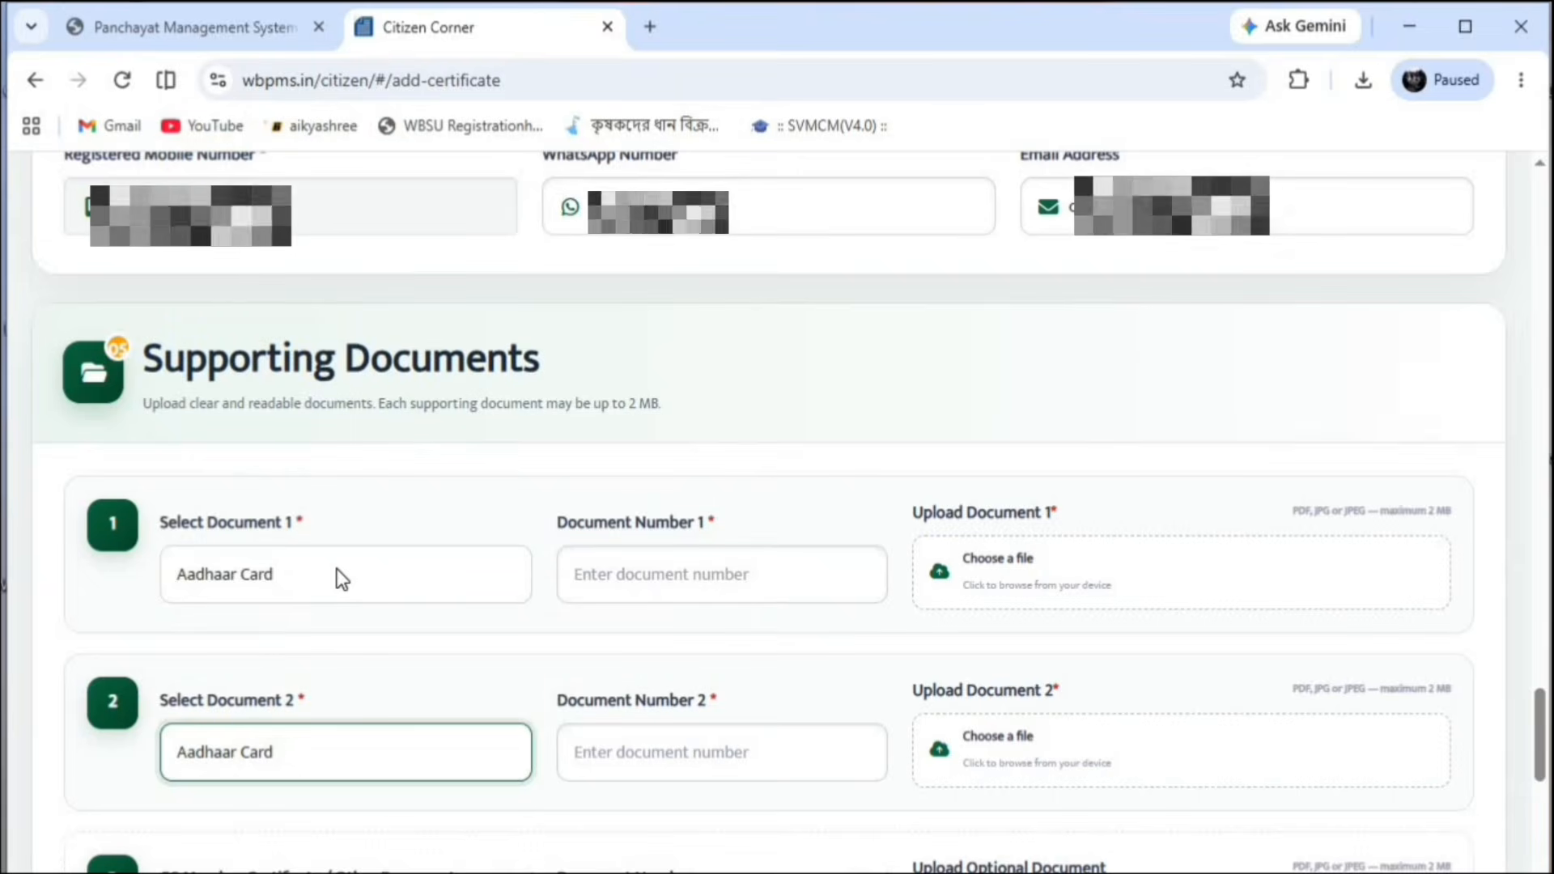
Pick GS Member Certificate as the optional third document and enter its number
{"action": "scroll", "coordinate": [284, 465], "scroll_direction": "down", "scroll_amount": 5}
{"action": "scroll", "coordinate": [260, 417], "scroll_direction": "up", "scroll_amount": 5}
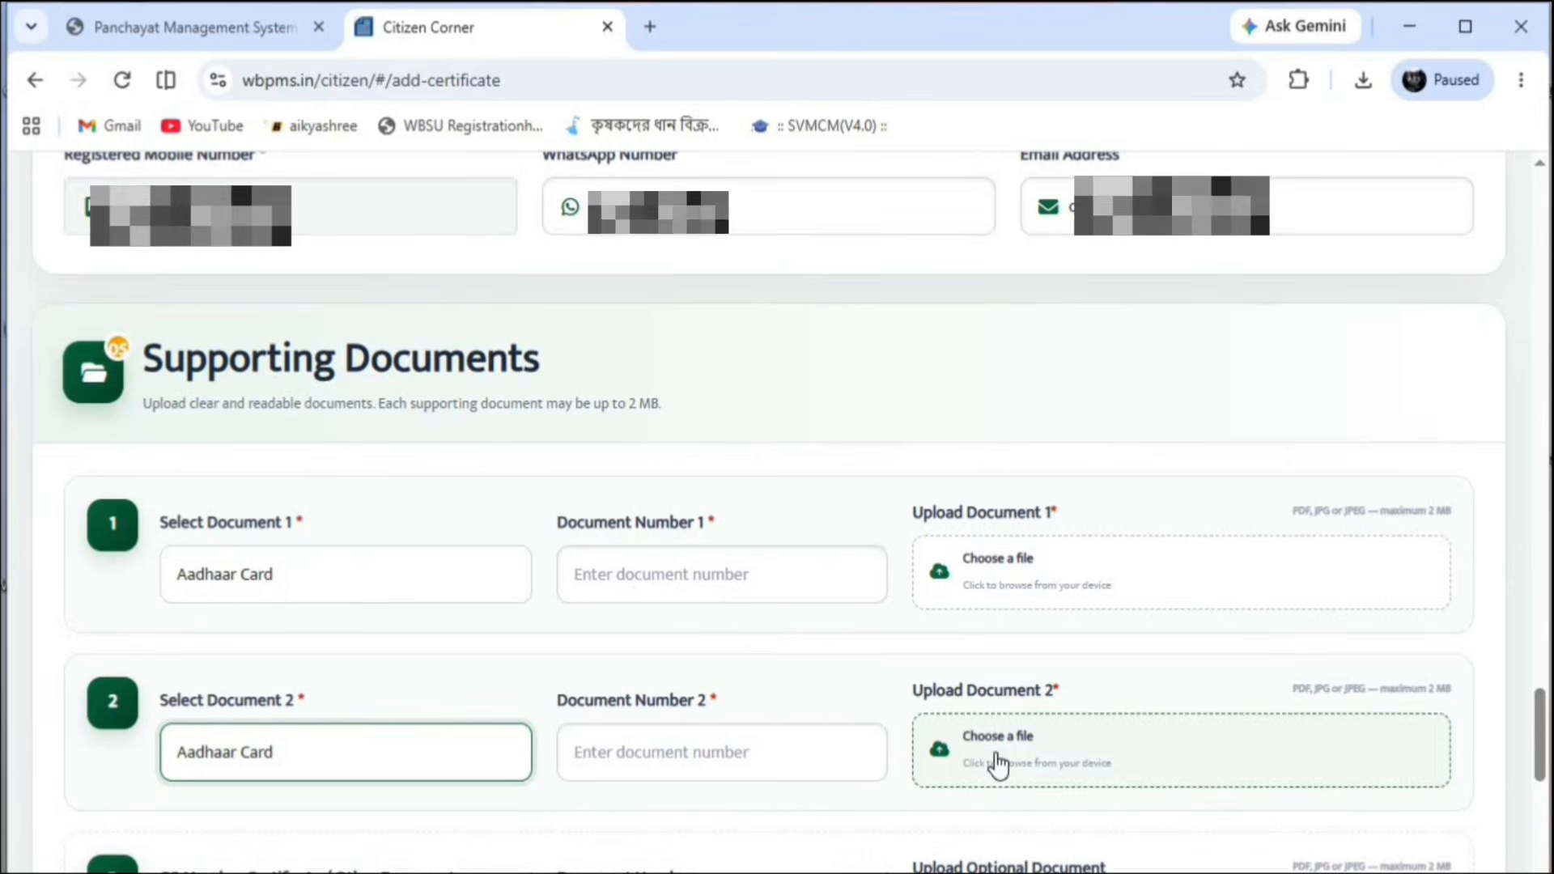
{"action": "scroll", "coordinate": [397, 582], "scroll_direction": "down", "scroll_amount": 5}
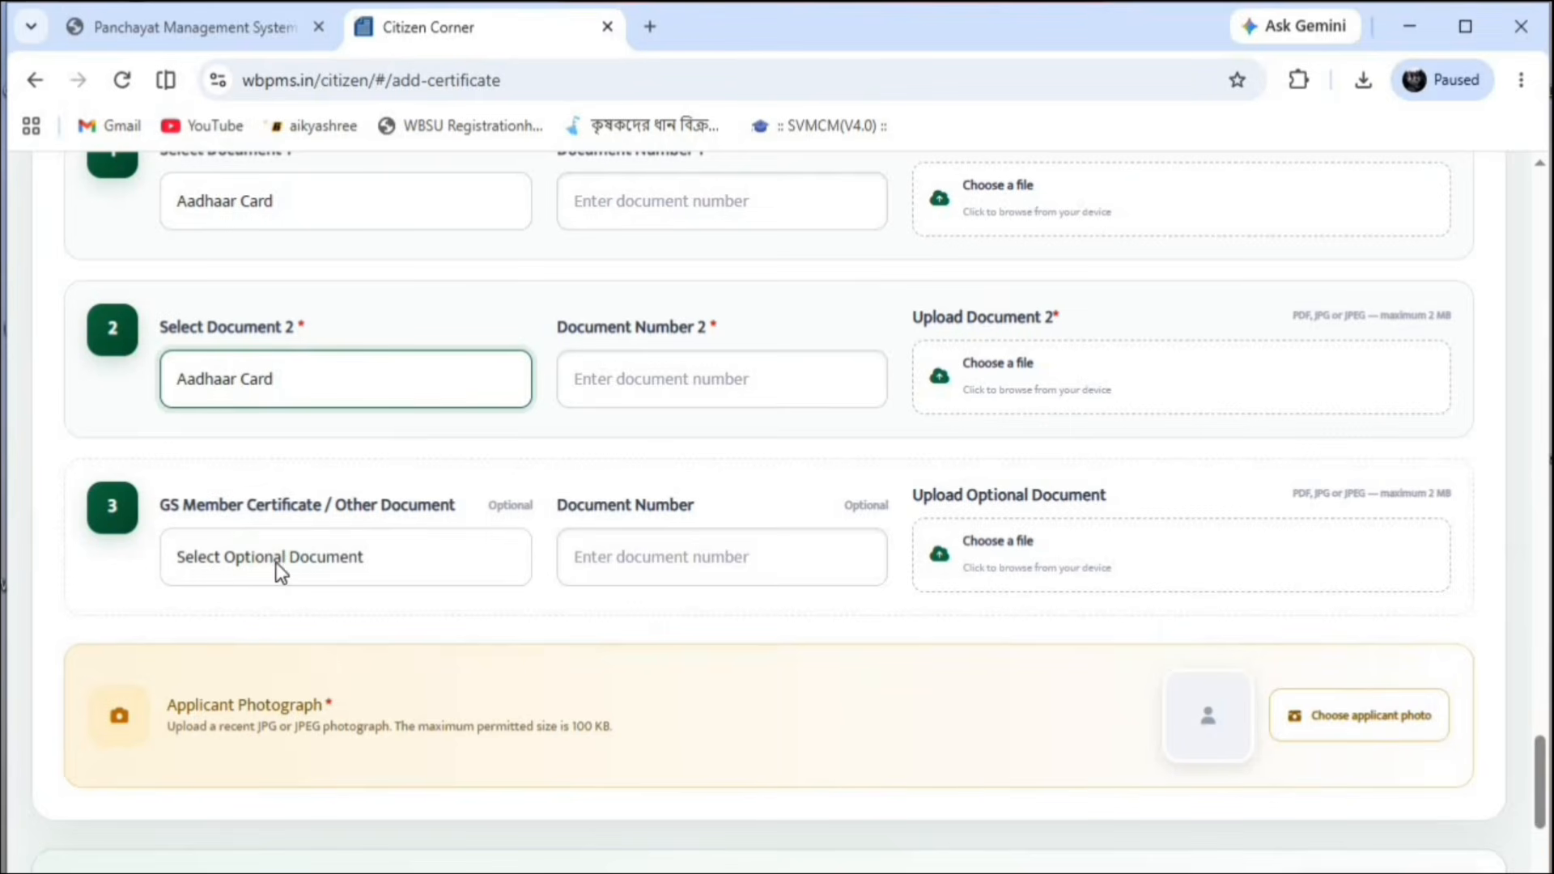
{"action": "left_click", "coordinate": [452, 561]}
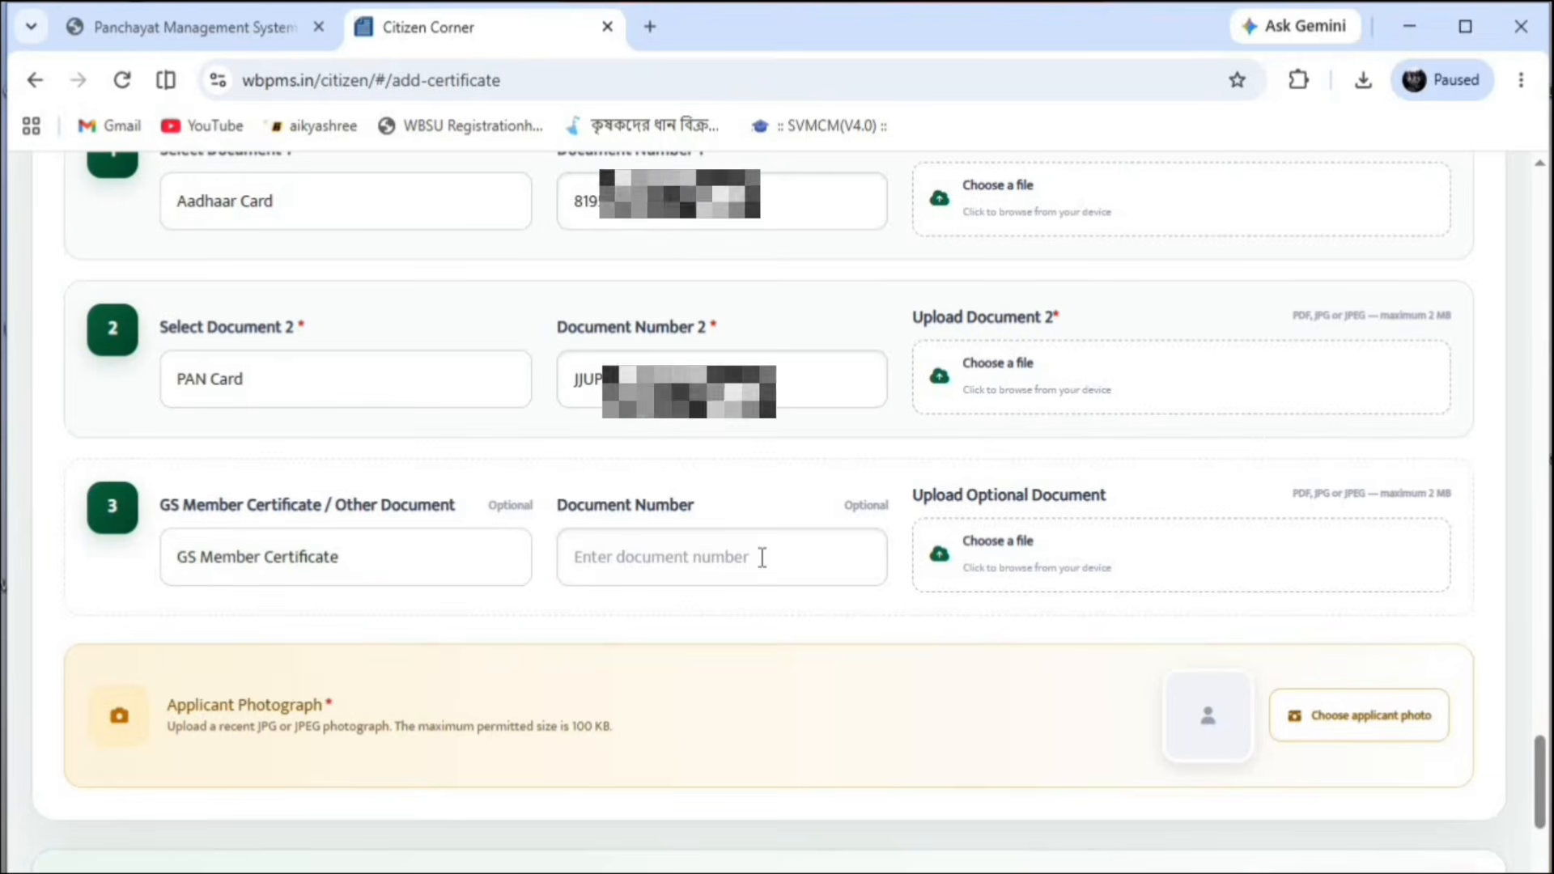
{"action": "left_click", "coordinate": [762, 557]}
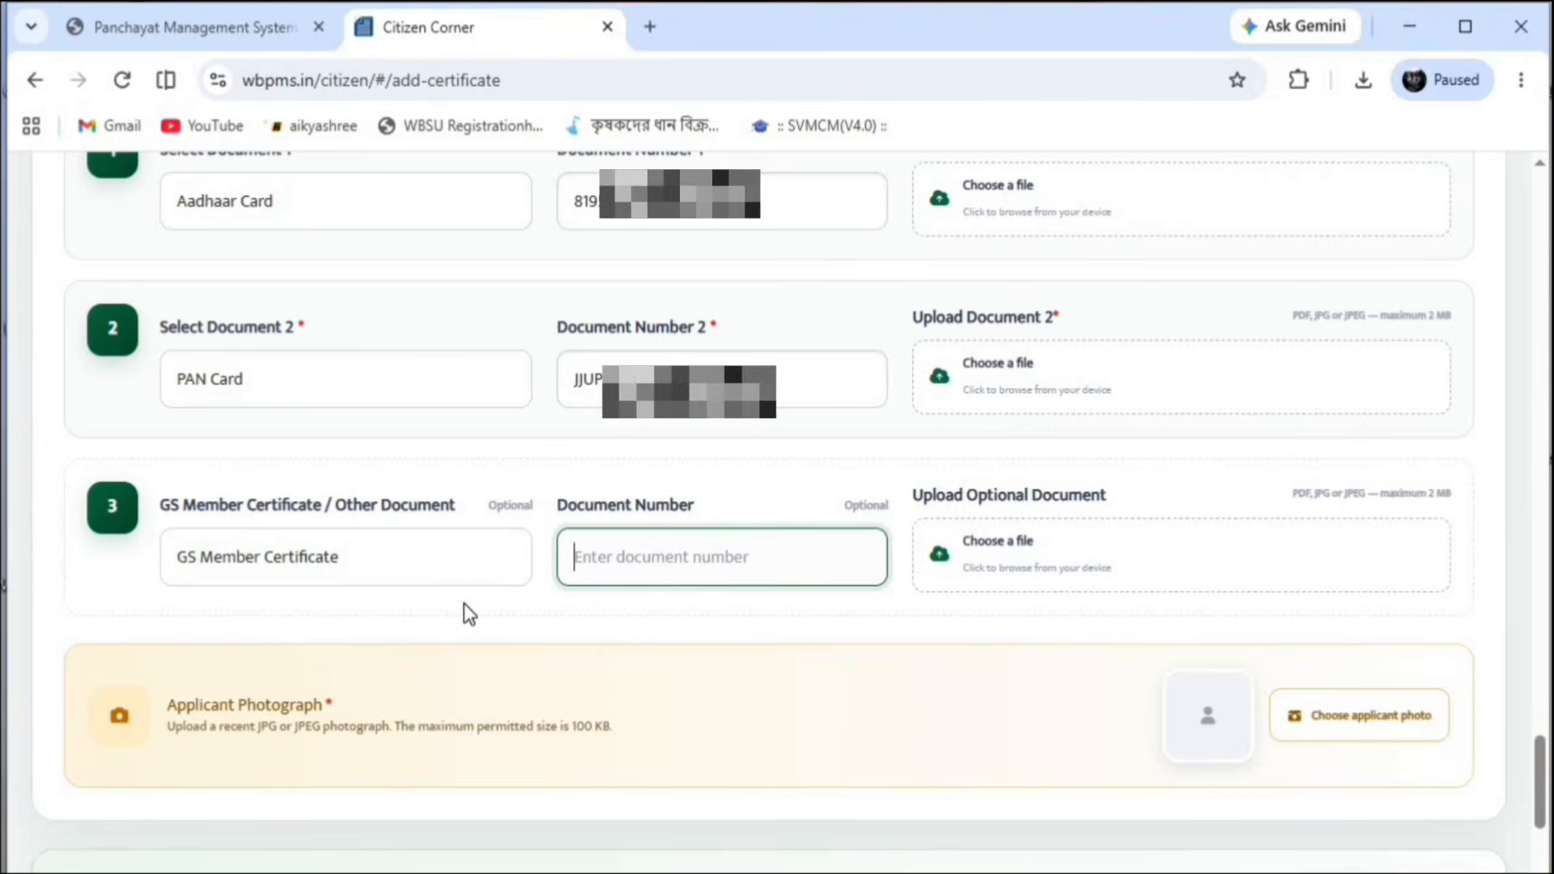
{"action": "scroll", "coordinate": [949, 612], "scroll_direction": "up", "scroll_amount": 5}
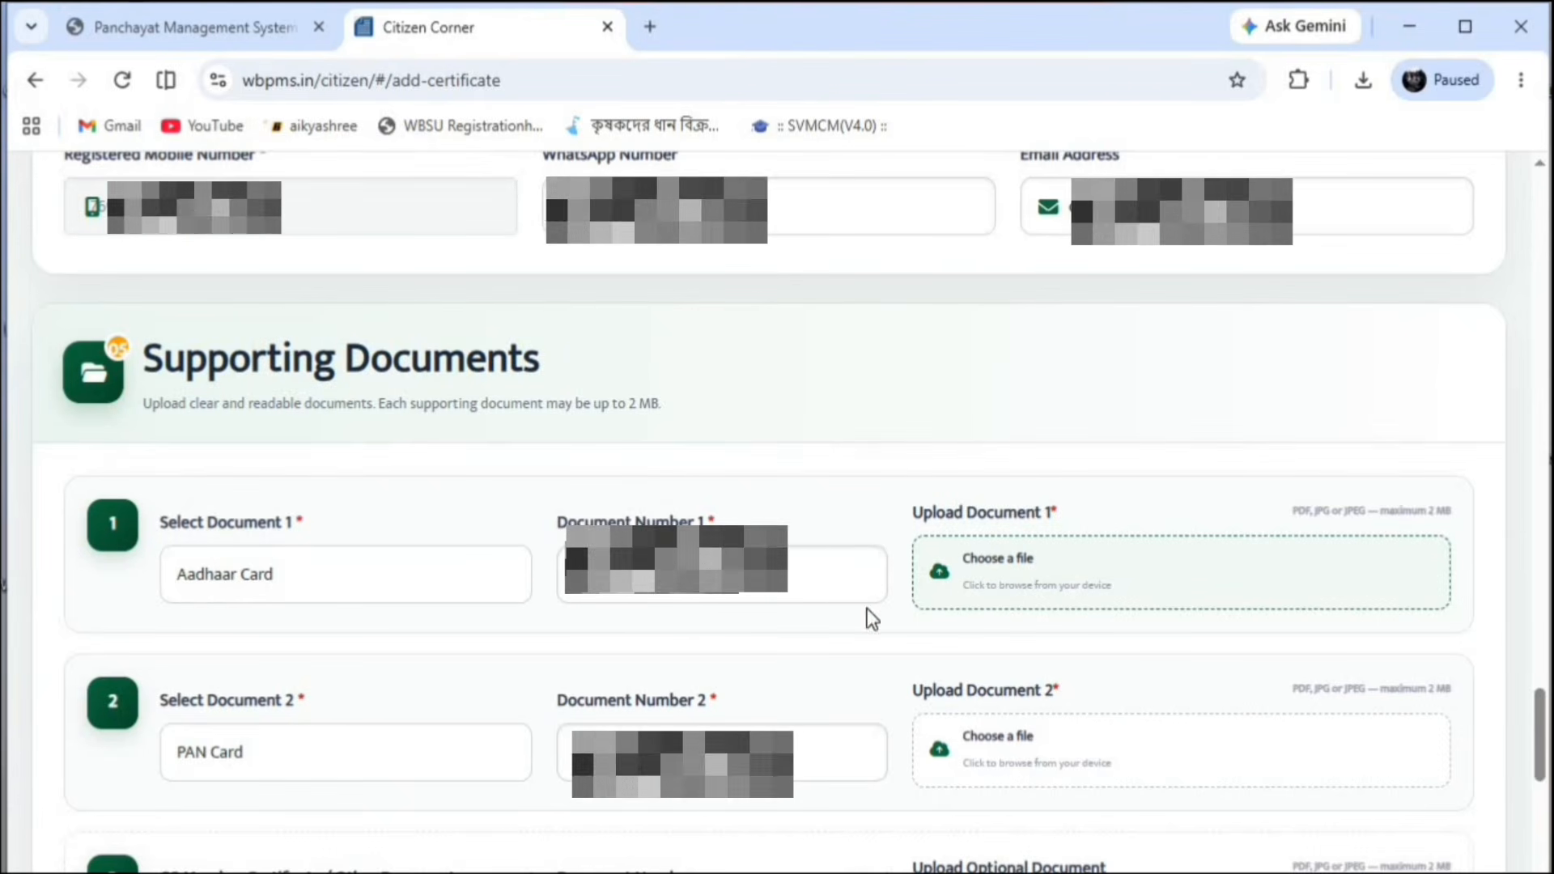
Attach aadcard.pdf from the Desktop scans folder to the first supporting document
{"action": "left_click", "coordinate": [973, 578]}
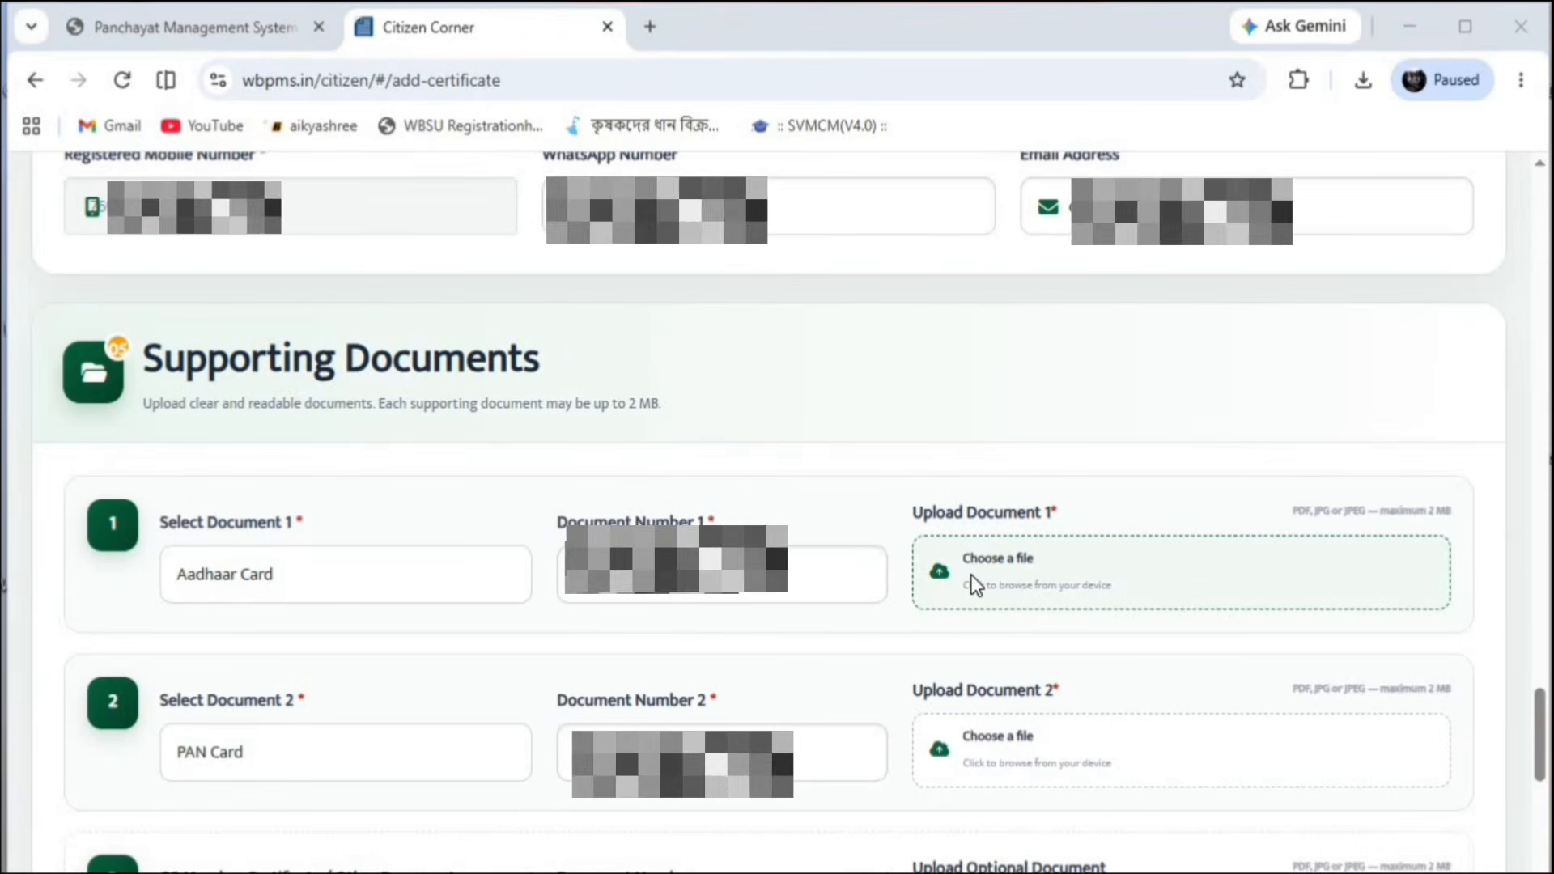
{"action": "left_click", "coordinate": [120, 285]}
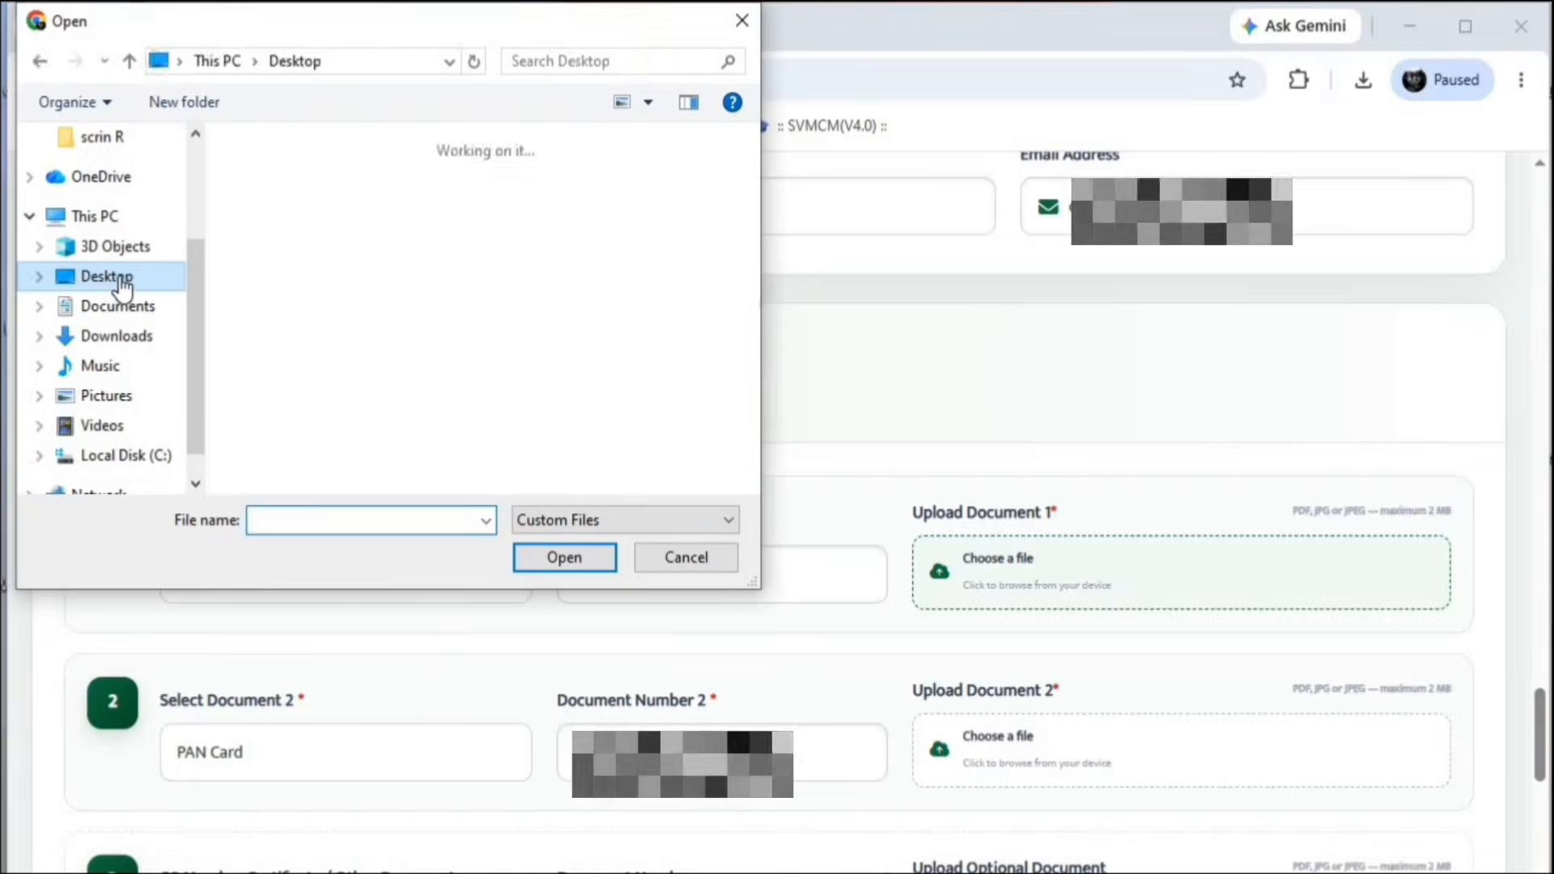
{"action": "double_click", "coordinate": [304, 207]}
{"action": "left_click", "coordinate": [301, 196]}
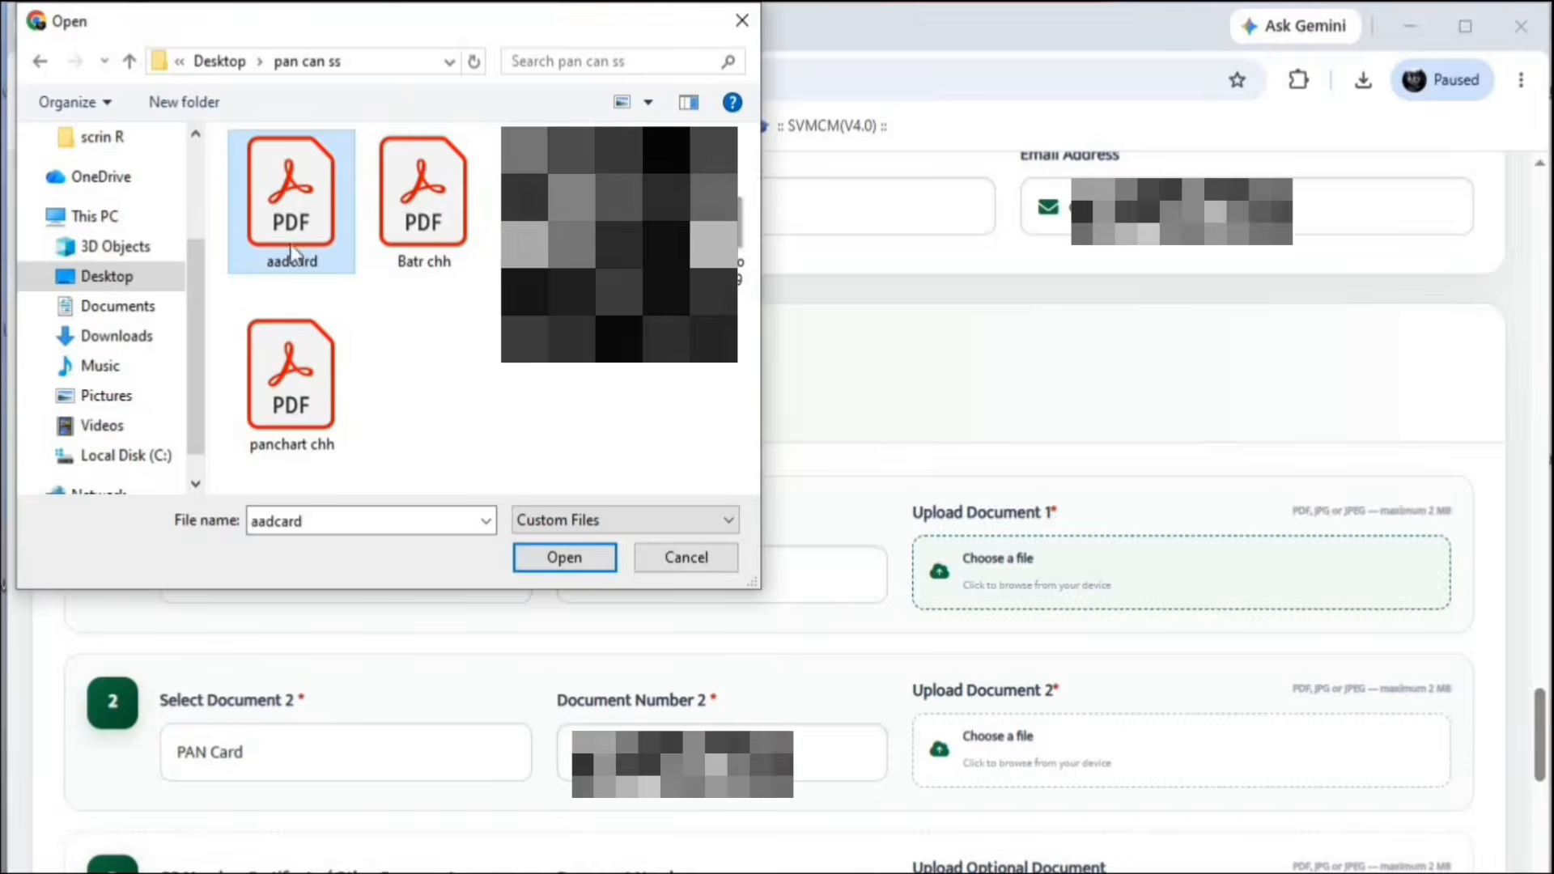
{"action": "left_click", "coordinate": [565, 557]}
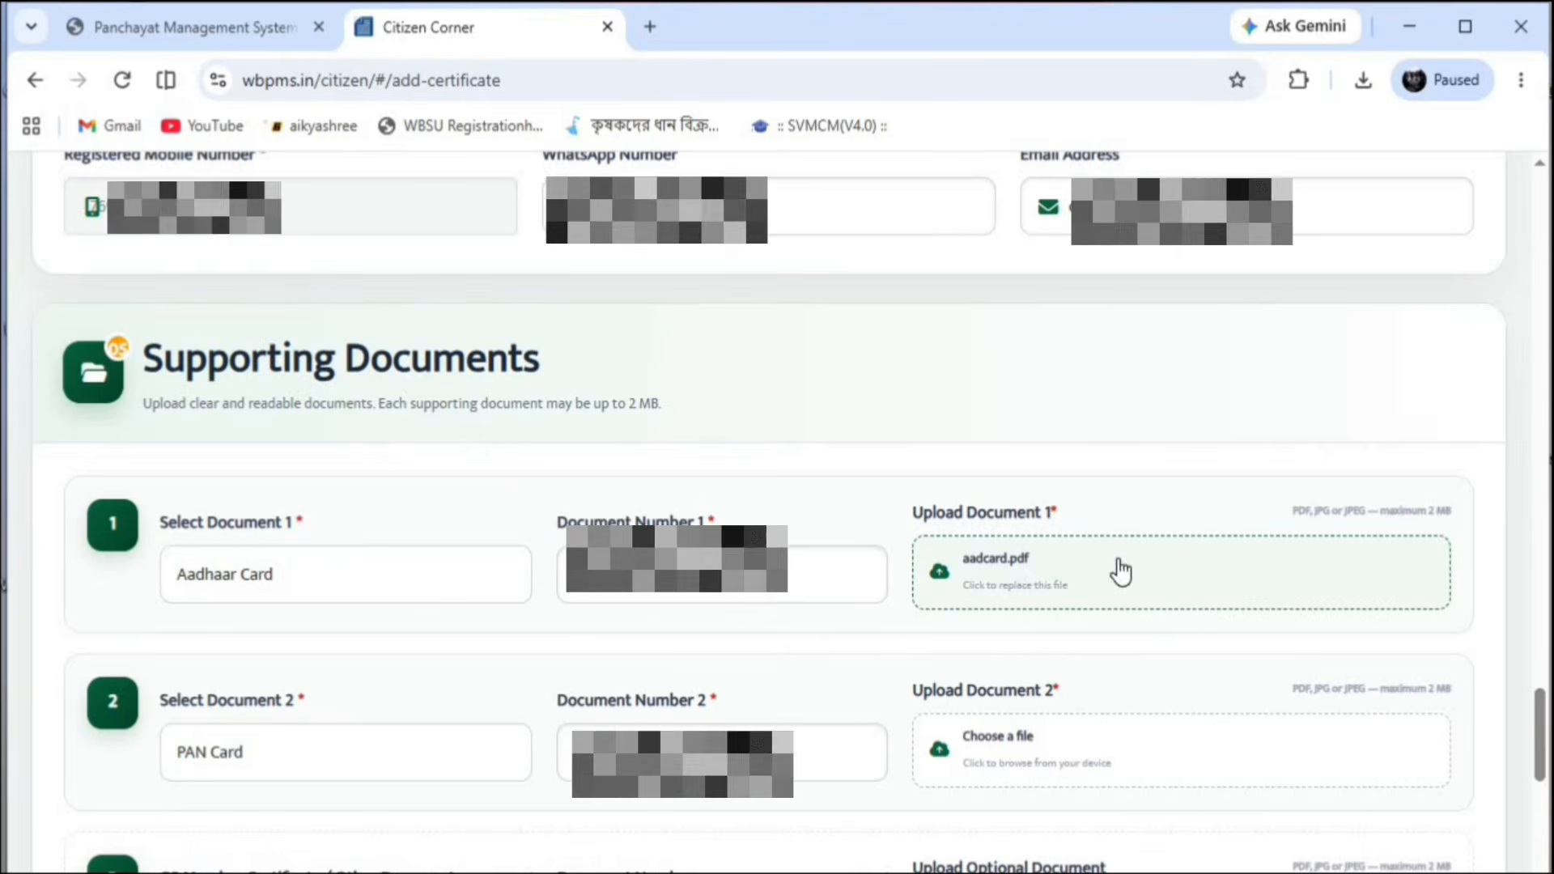
Attach the signed PDF to the second supporting document
{"action": "left_click", "coordinate": [984, 768]}
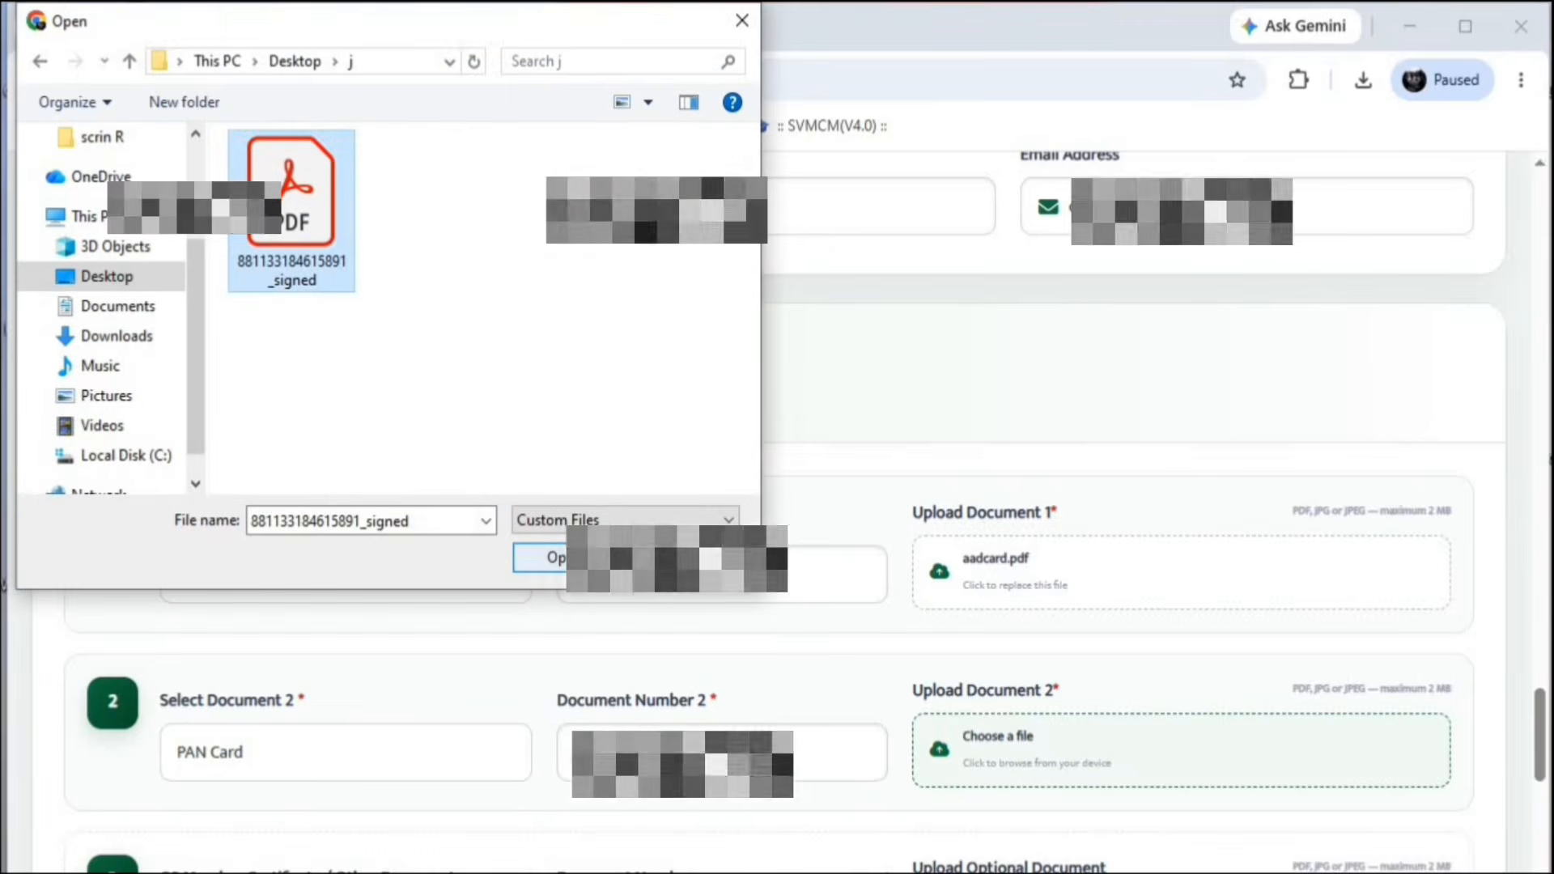
{"action": "left_click", "coordinate": [556, 562]}
{"action": "scroll", "coordinate": [1094, 681], "scroll_direction": "down", "scroll_amount": 5}
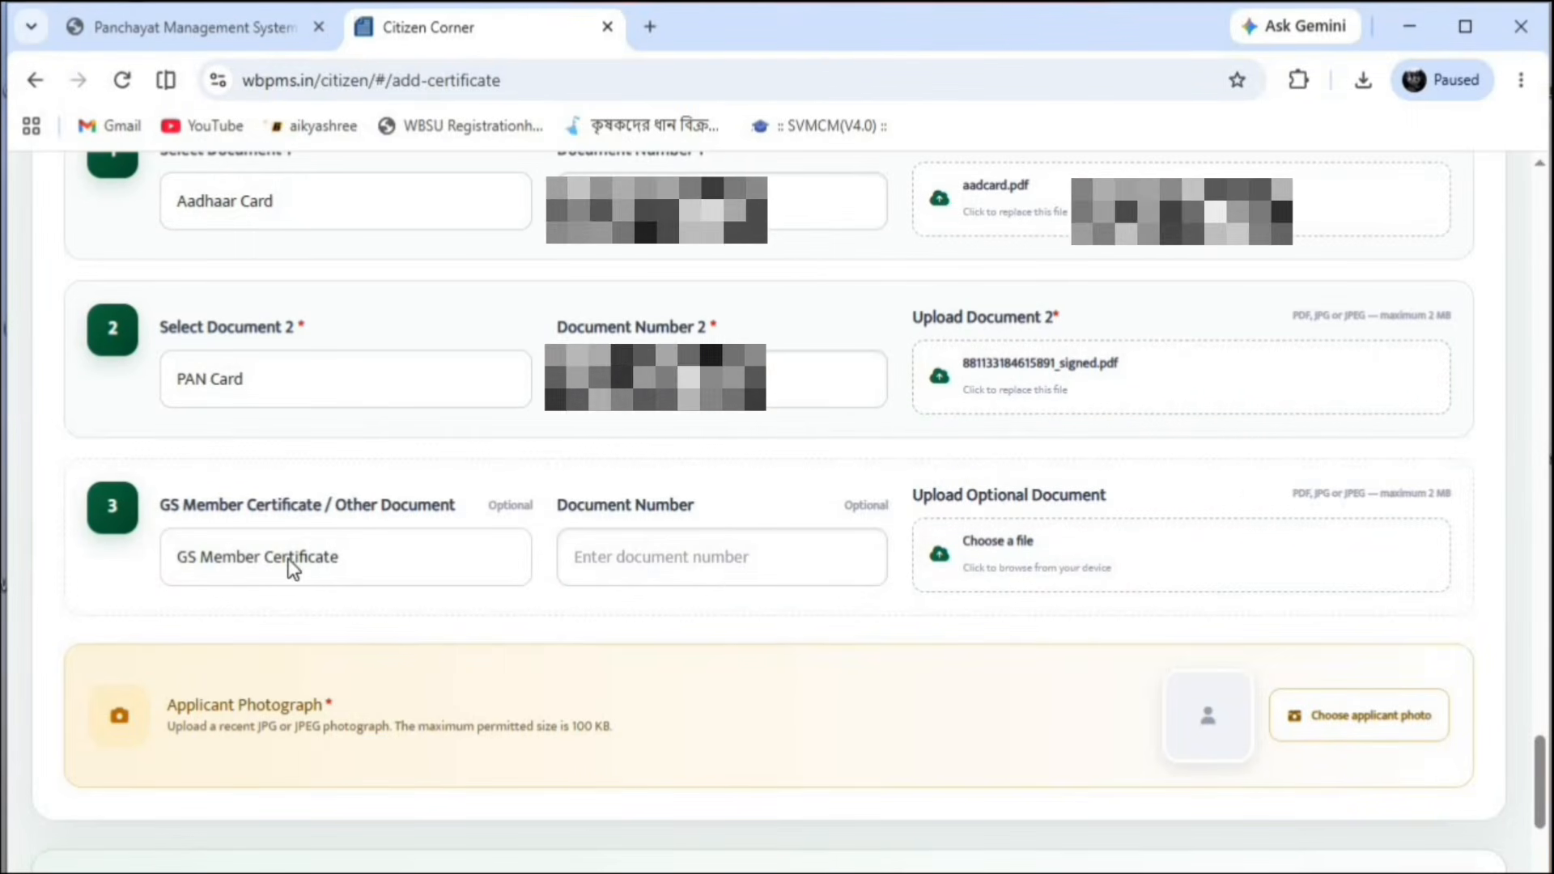
Upload panchart chh.pdf from Desktop > pan can ss as the optional GS Member Certificate
{"action": "left_click", "coordinate": [961, 575]}
{"action": "left_click", "coordinate": [106, 276]}
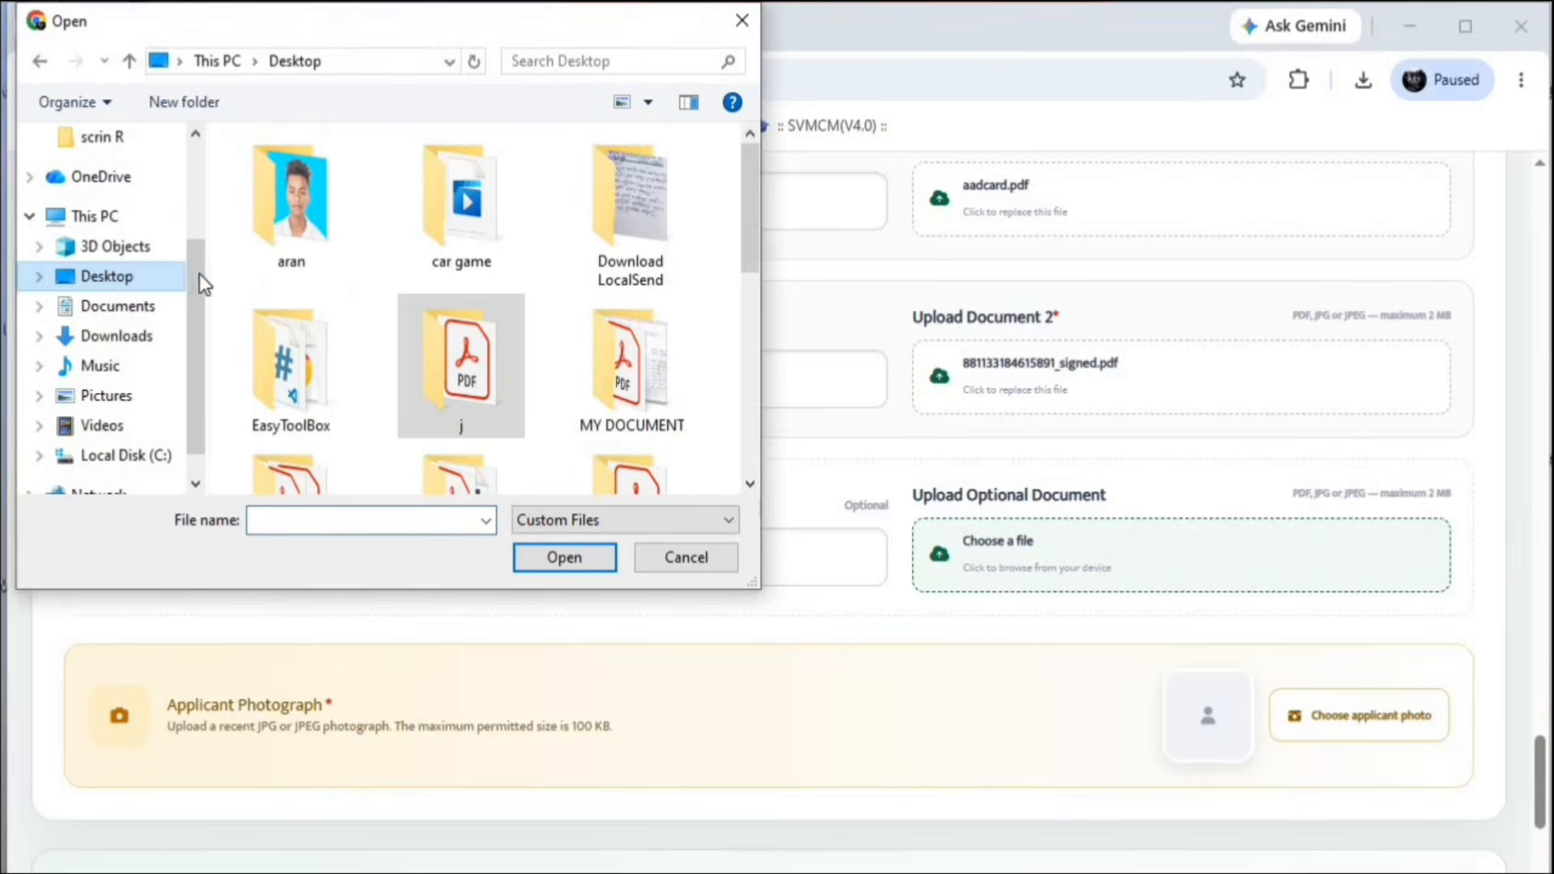
{"action": "scroll", "coordinate": [542, 356], "scroll_direction": "down", "scroll_amount": 3}
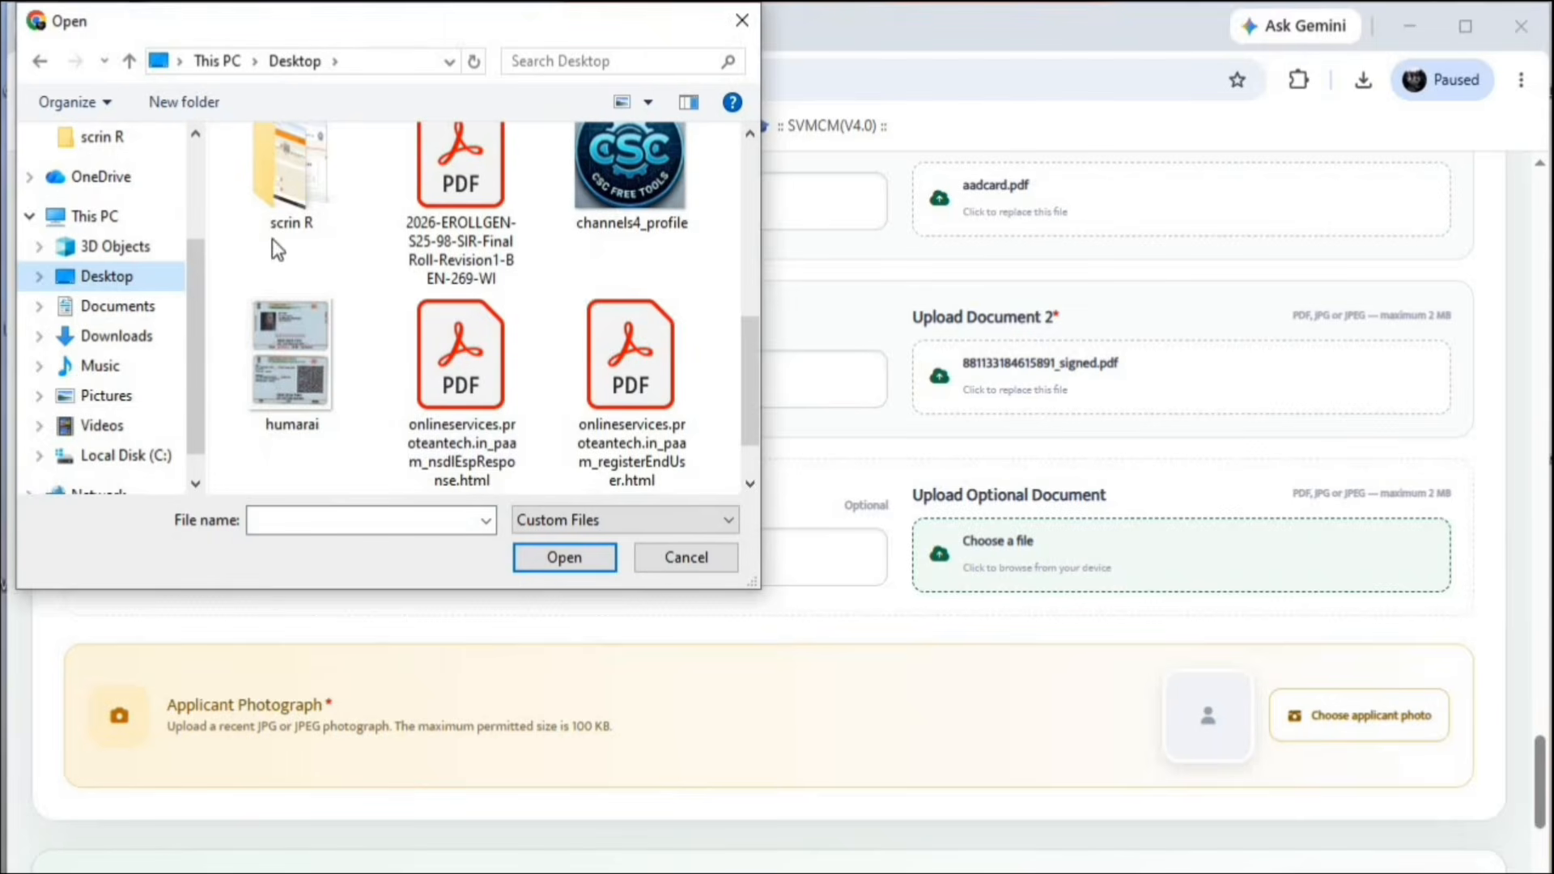
{"action": "scroll", "coordinate": [275, 259], "scroll_direction": "up", "scroll_amount": 1}
{"action": "scroll", "coordinate": [332, 290], "scroll_direction": "up", "scroll_amount": 2}
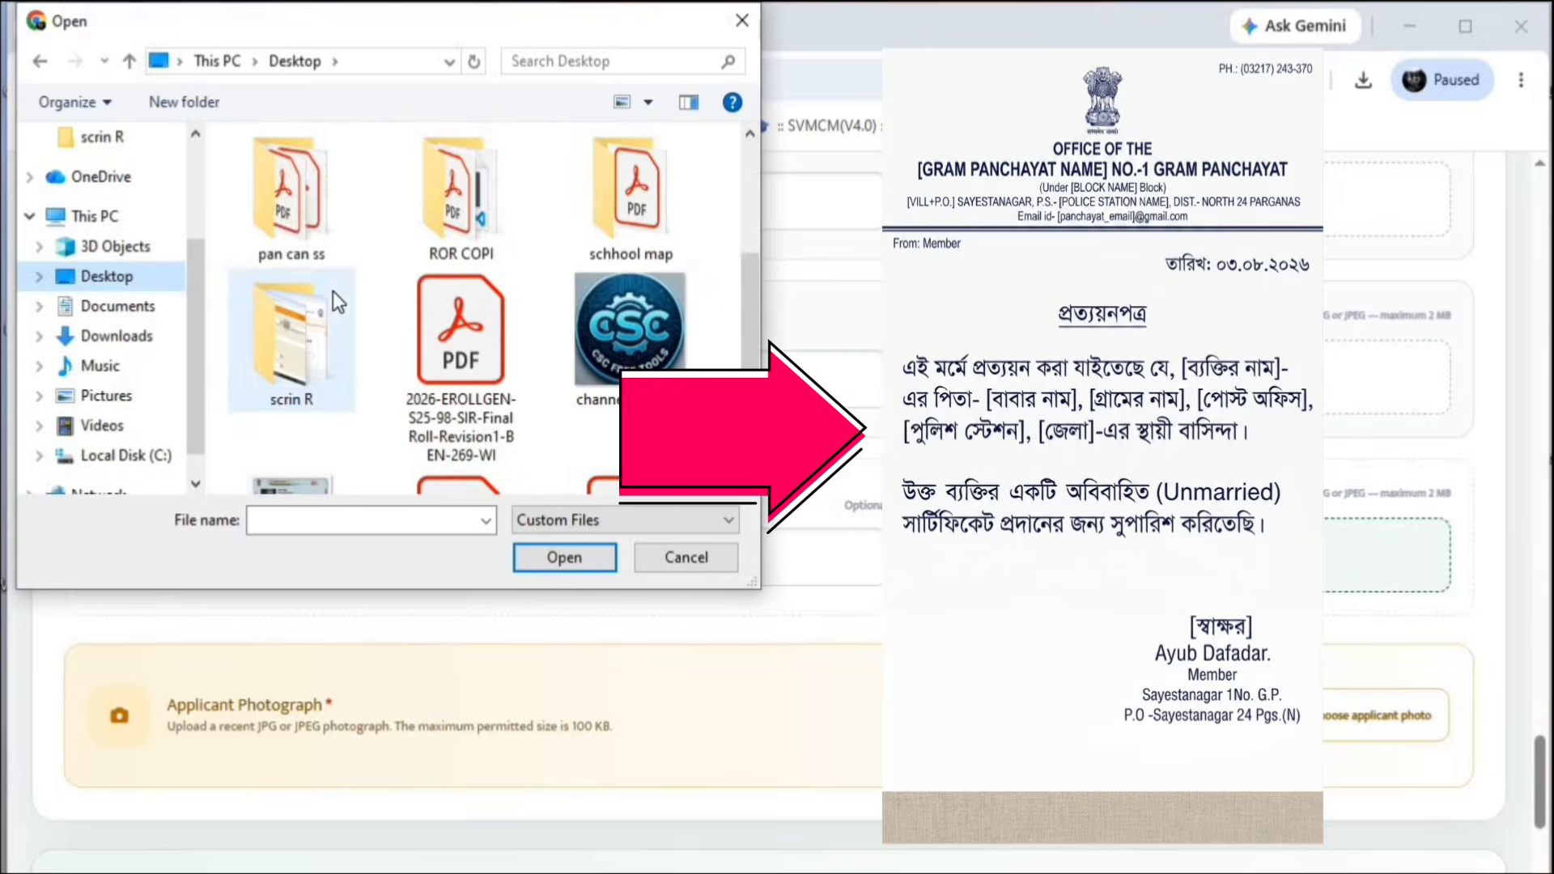
{"action": "double_click", "coordinate": [291, 239]}
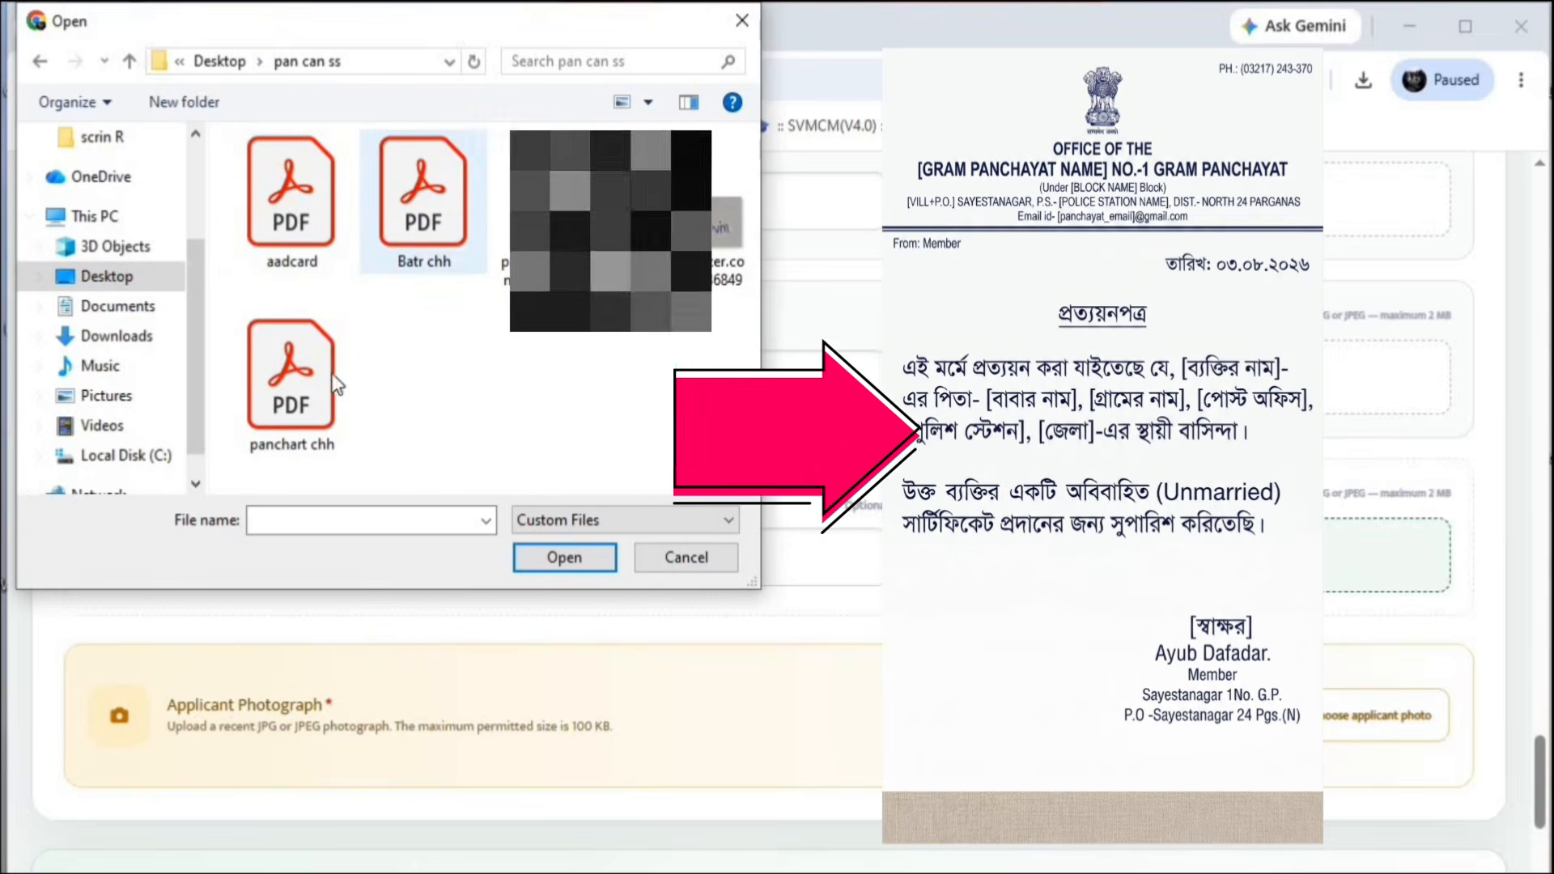
{"action": "left_click", "coordinate": [293, 381]}
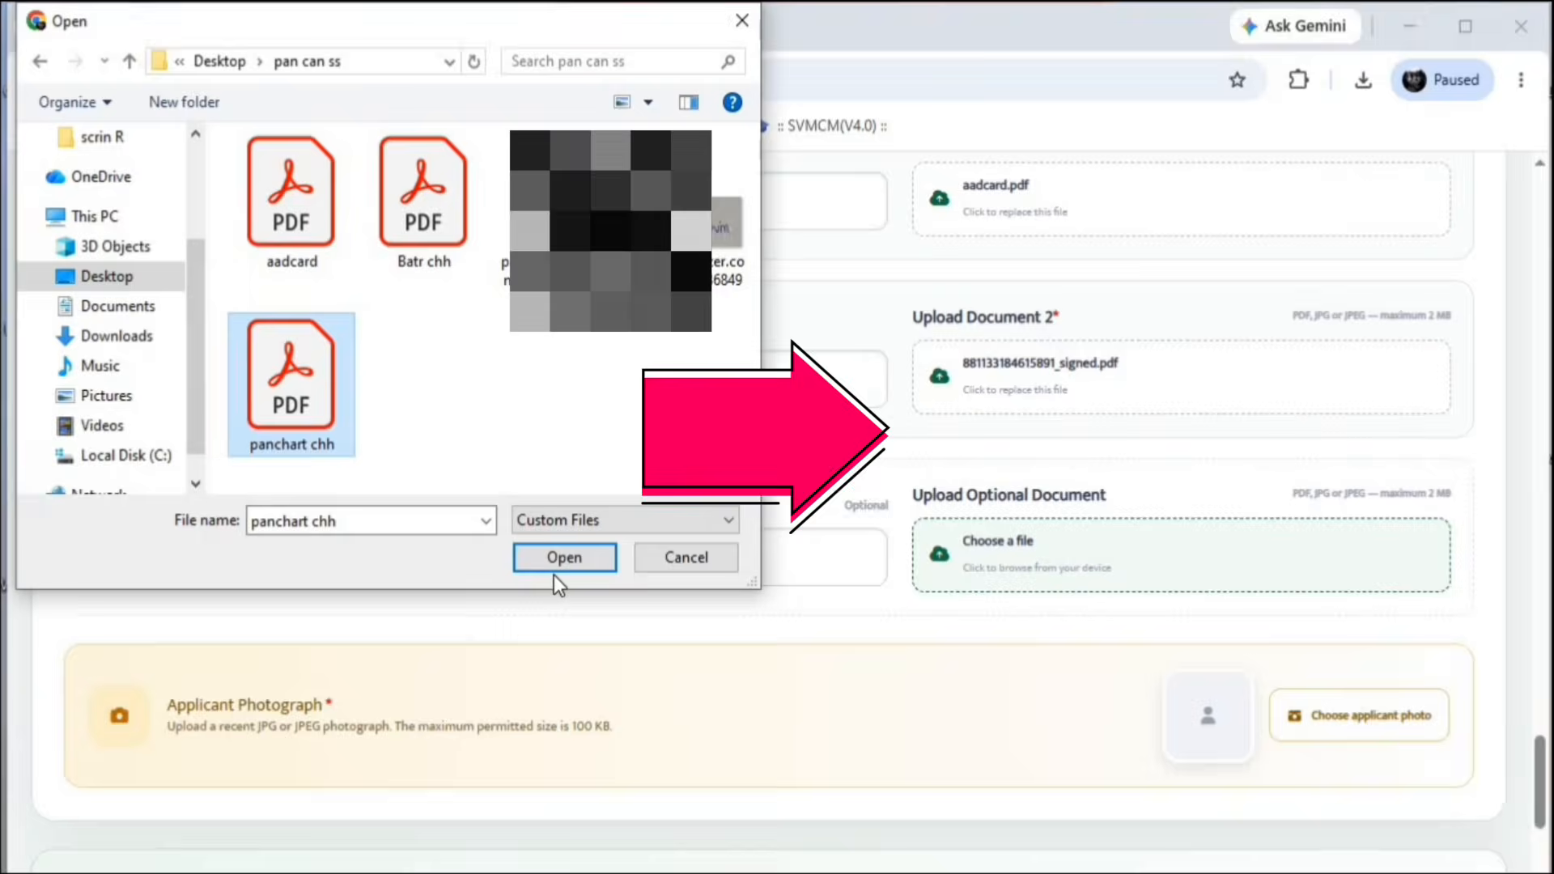
{"action": "left_click", "coordinate": [590, 561]}
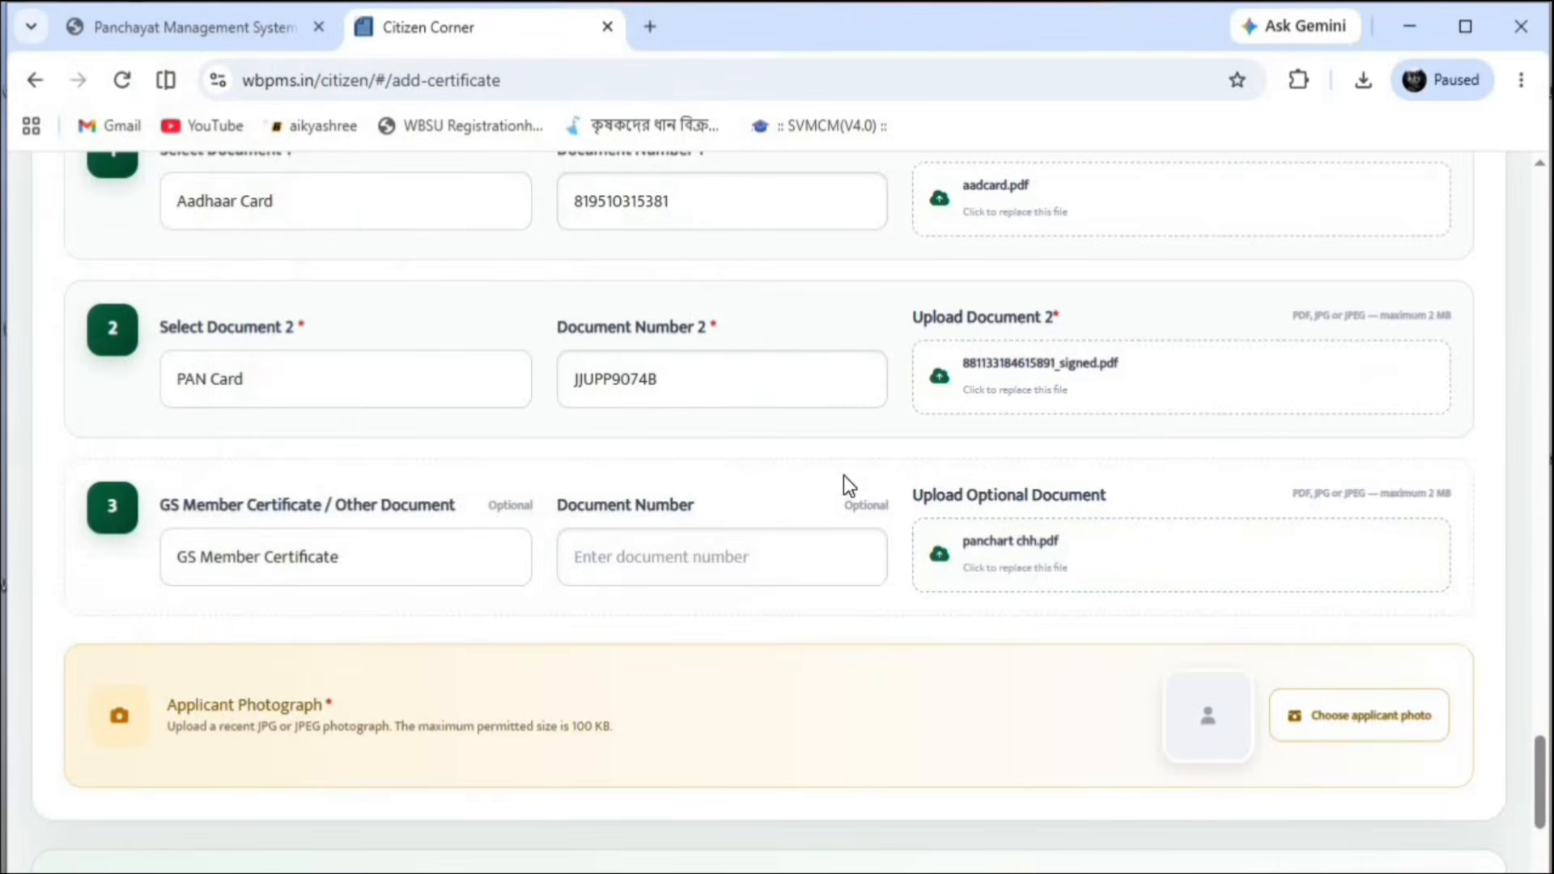
{"action": "scroll", "coordinate": [843, 478], "scroll_direction": "up", "scroll_amount": 5}
{"action": "scroll", "coordinate": [843, 478], "scroll_direction": "down", "scroll_amount": 10}
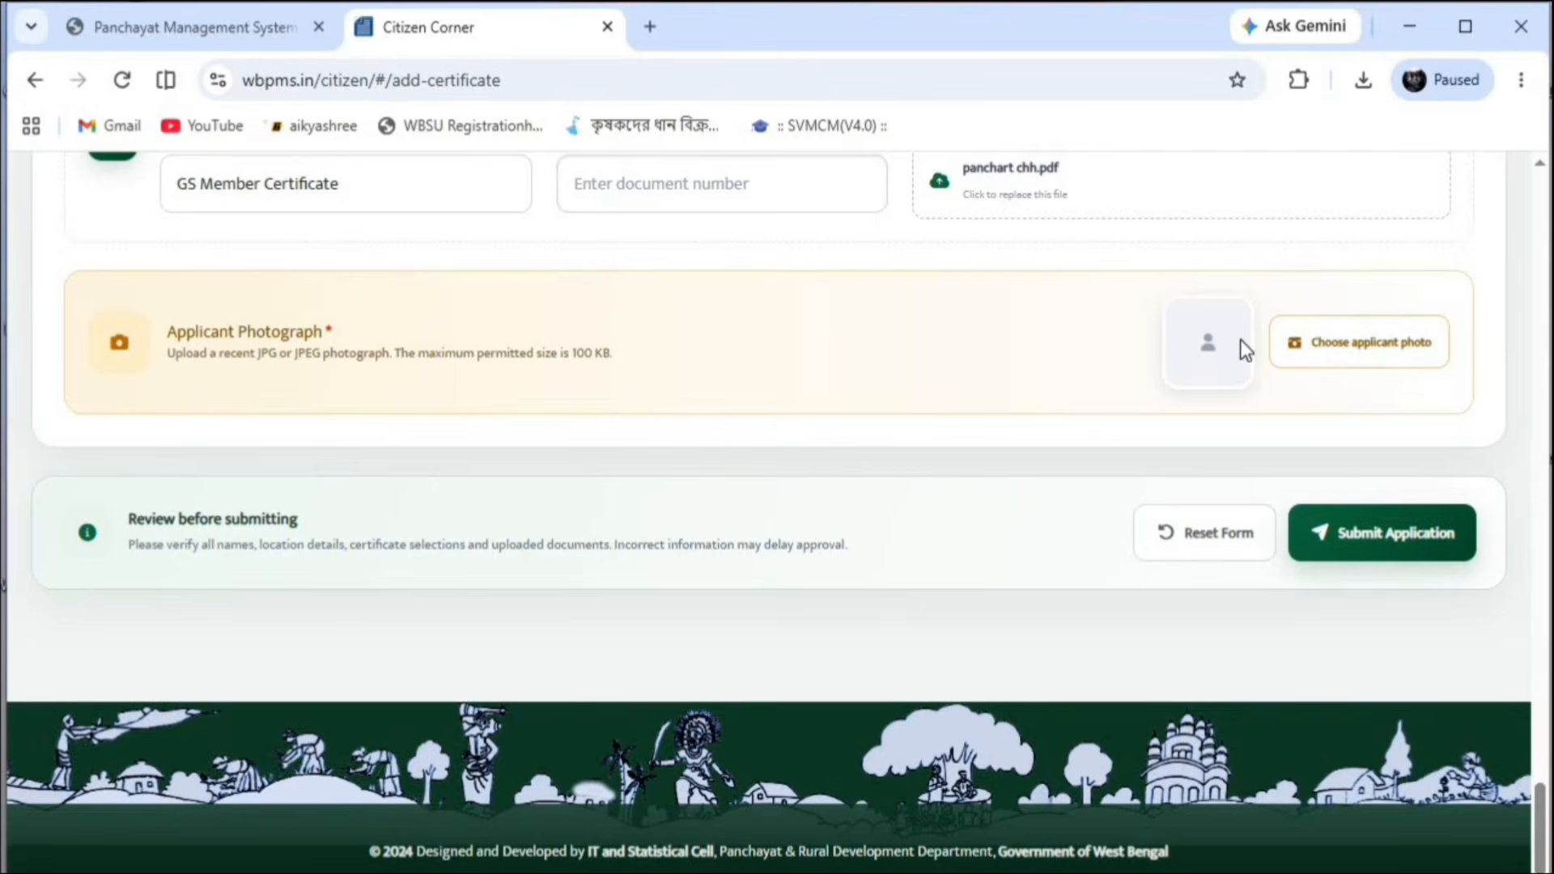
Upload pancardresizer.com_1785504717400.jpg as the applicant photograph
{"action": "left_click", "coordinate": [1305, 340]}
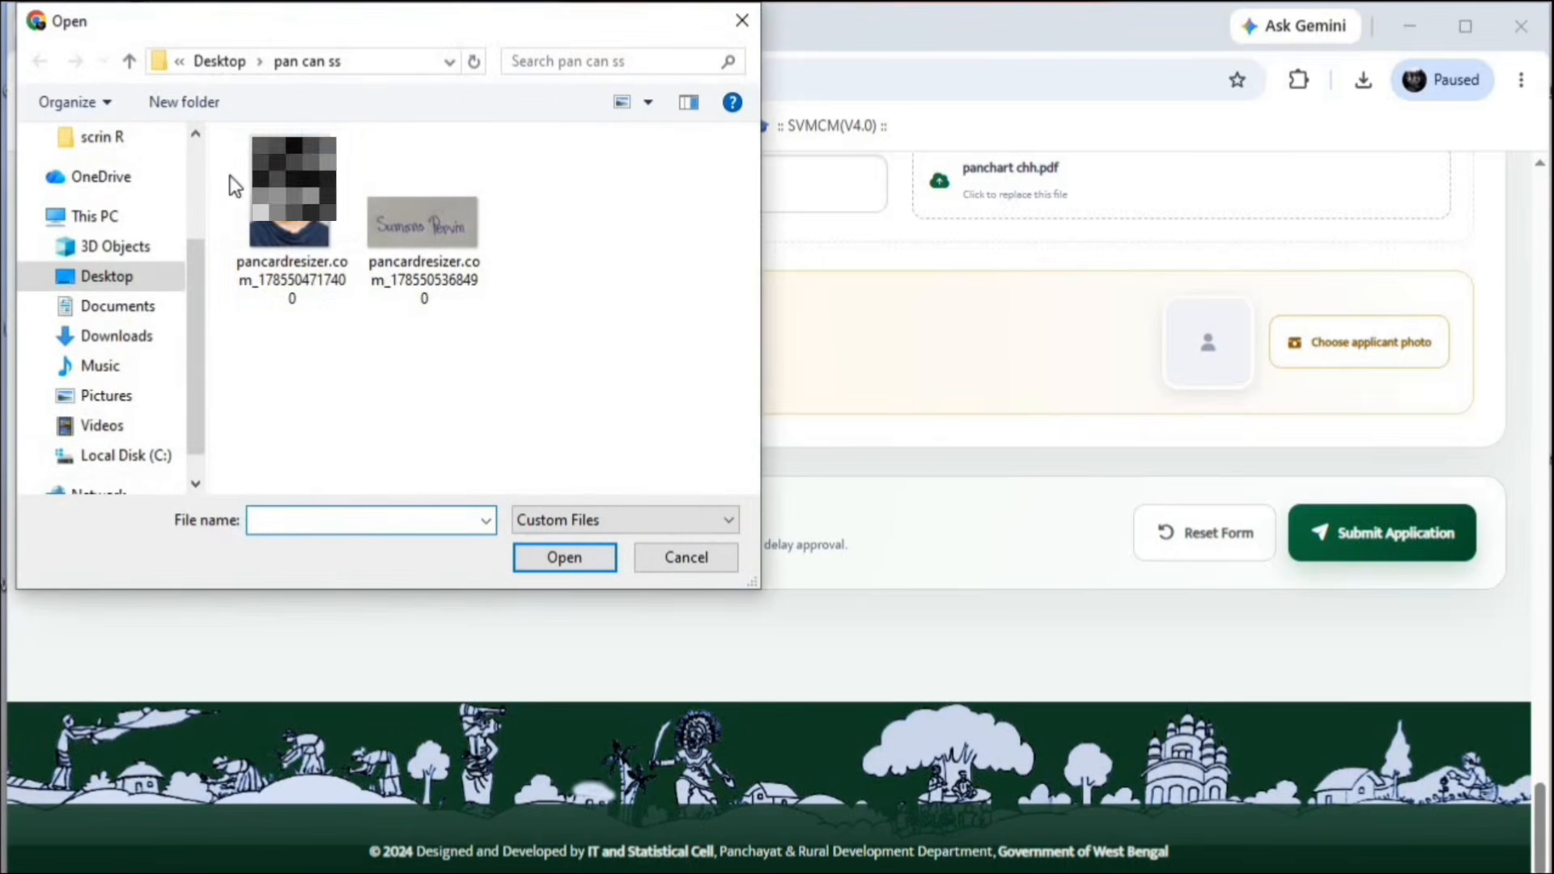
{"action": "left_click", "coordinate": [293, 219]}
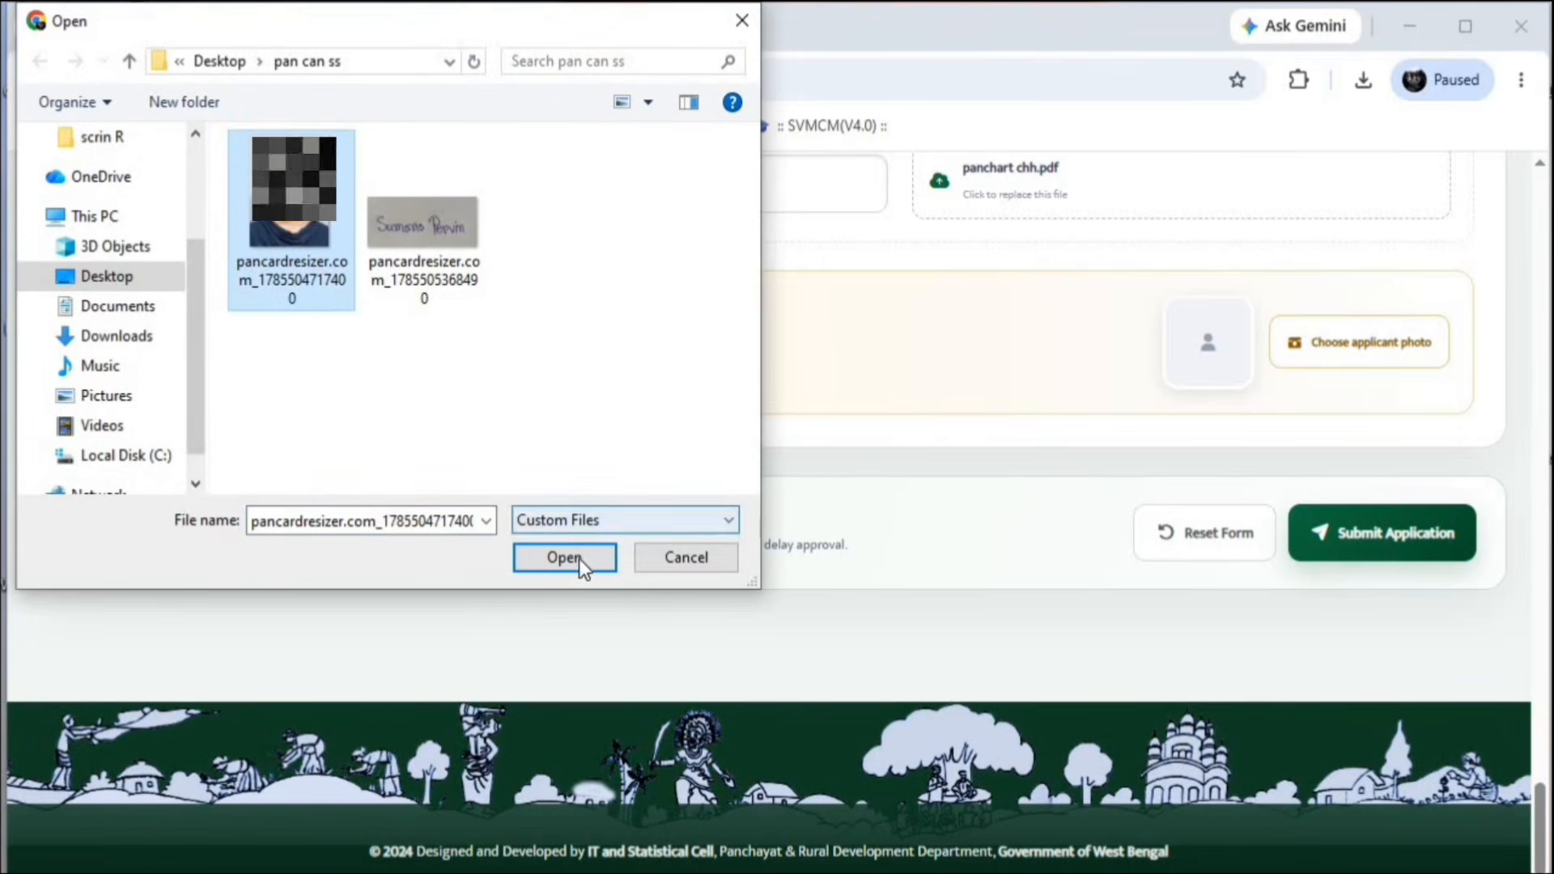
{"action": "left_click", "coordinate": [567, 558]}
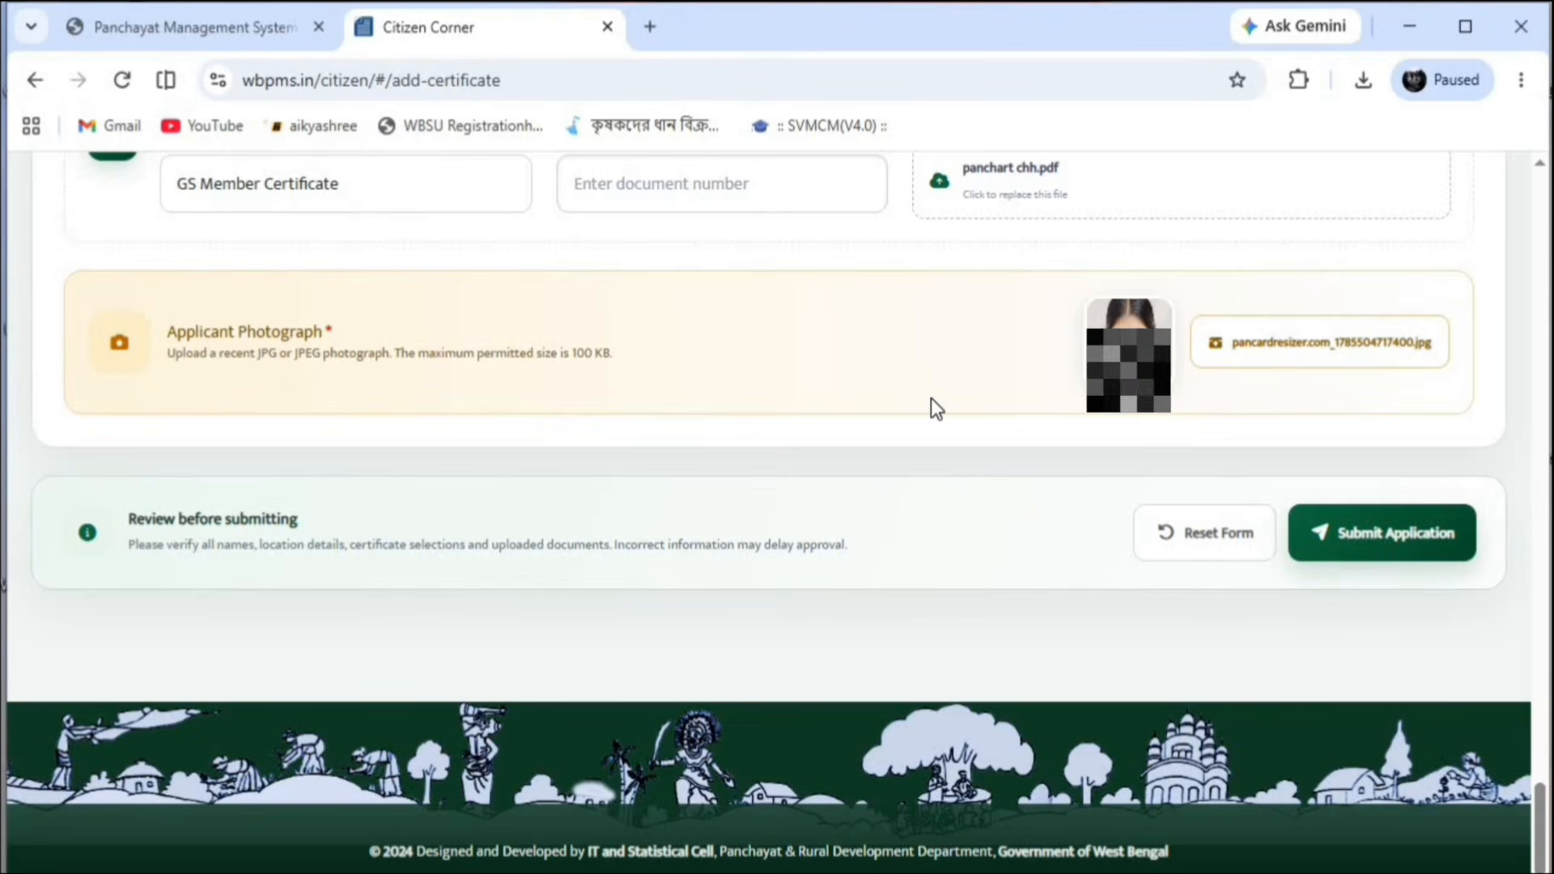
{"action": "scroll", "coordinate": [913, 405], "scroll_direction": "up", "scroll_amount": 5}
{"action": "scroll", "coordinate": [913, 408], "scroll_direction": "down", "scroll_amount": 5}
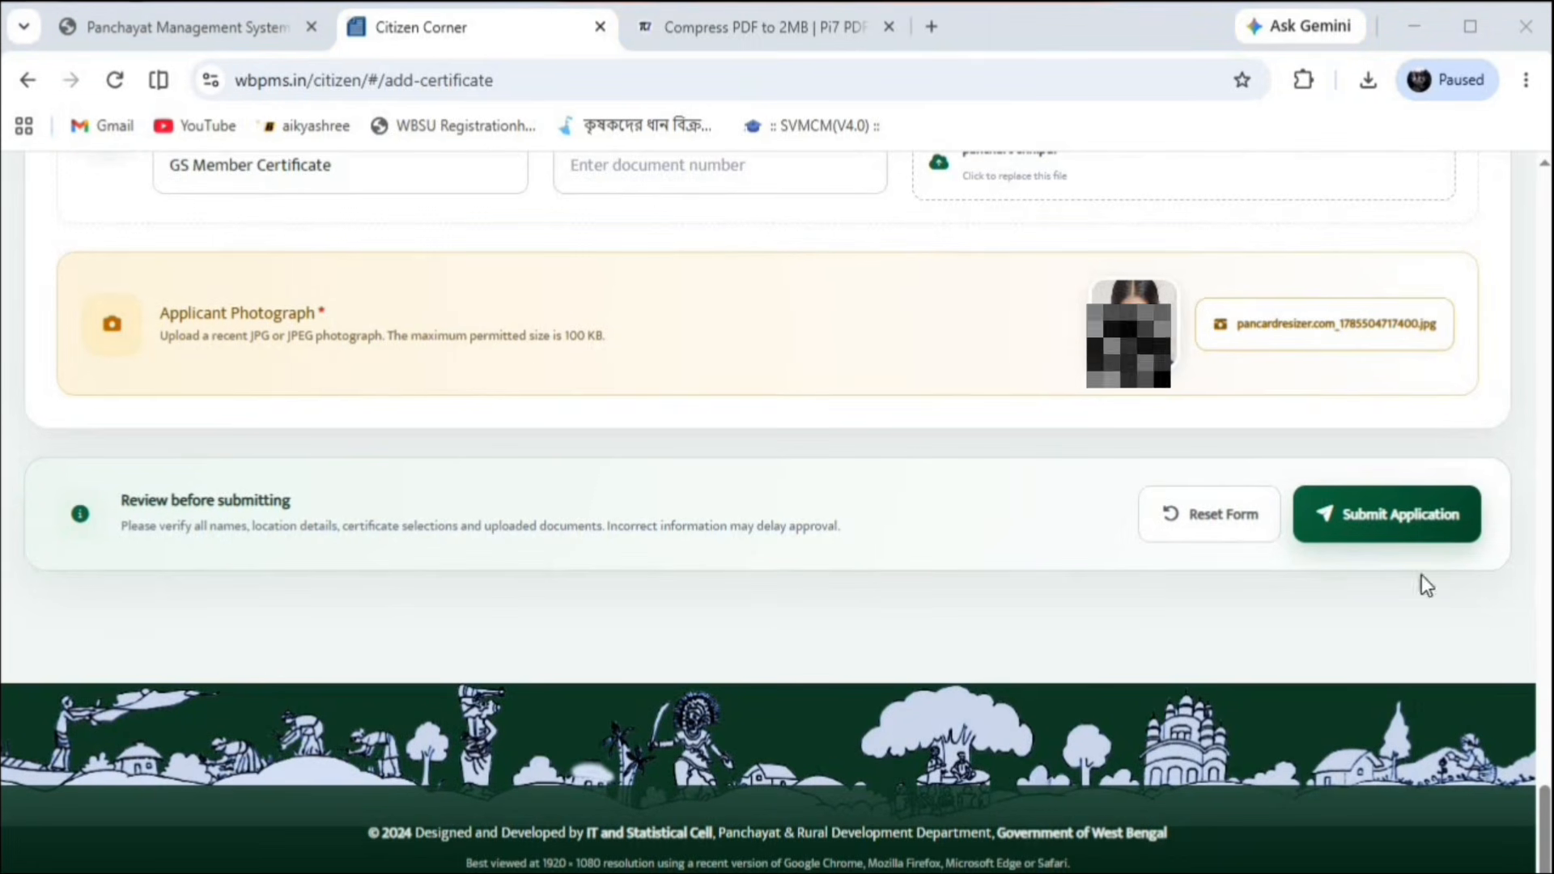
Submit the unmarried-certificate application and let the Certificate Application List load
{"action": "left_click", "coordinate": [1431, 511]}
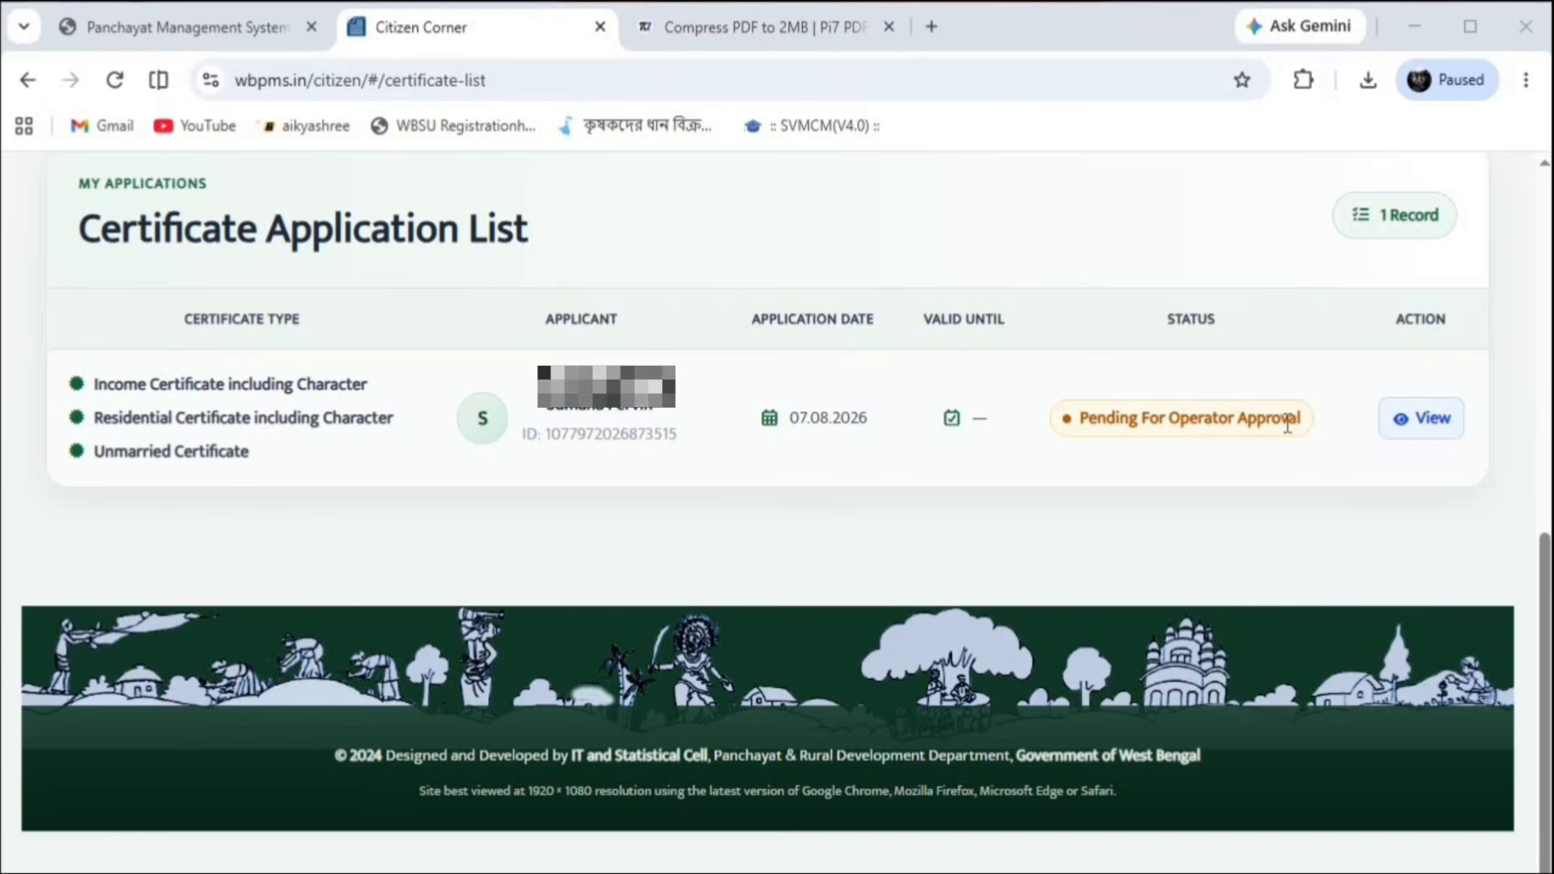
Open the submitted application's details with View and scroll through them
{"action": "left_click", "coordinate": [1386, 429]}
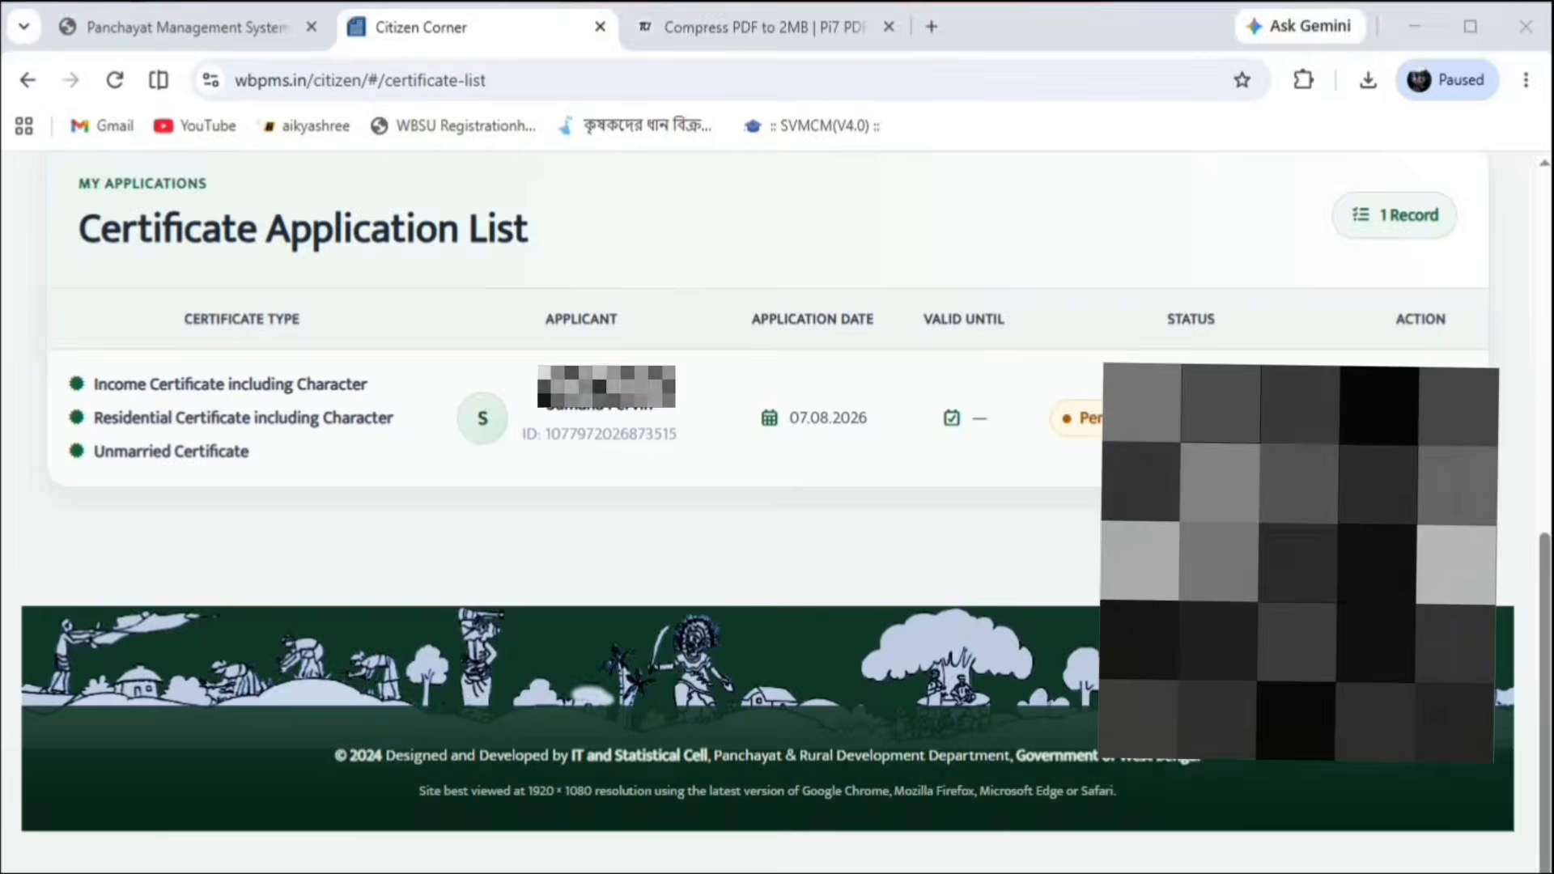
{"action": "scroll", "coordinate": [835, 635], "scroll_direction": "down", "scroll_amount": 10}
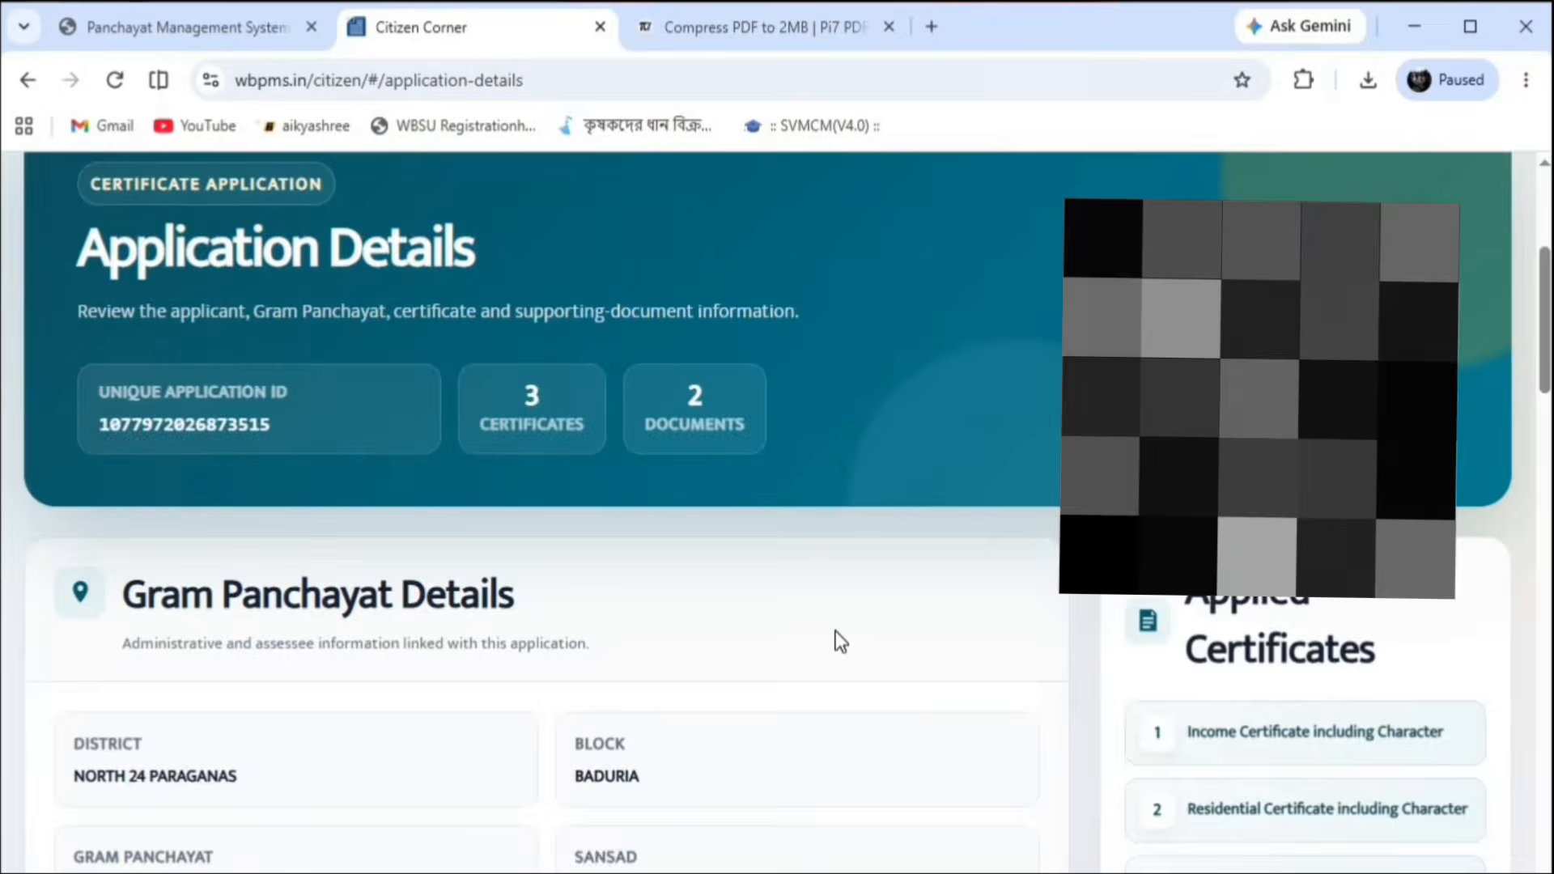
{"action": "scroll", "coordinate": [835, 630], "scroll_direction": "down", "scroll_amount": 4}
{"action": "scroll", "coordinate": [835, 629], "scroll_direction": "up", "scroll_amount": 15}
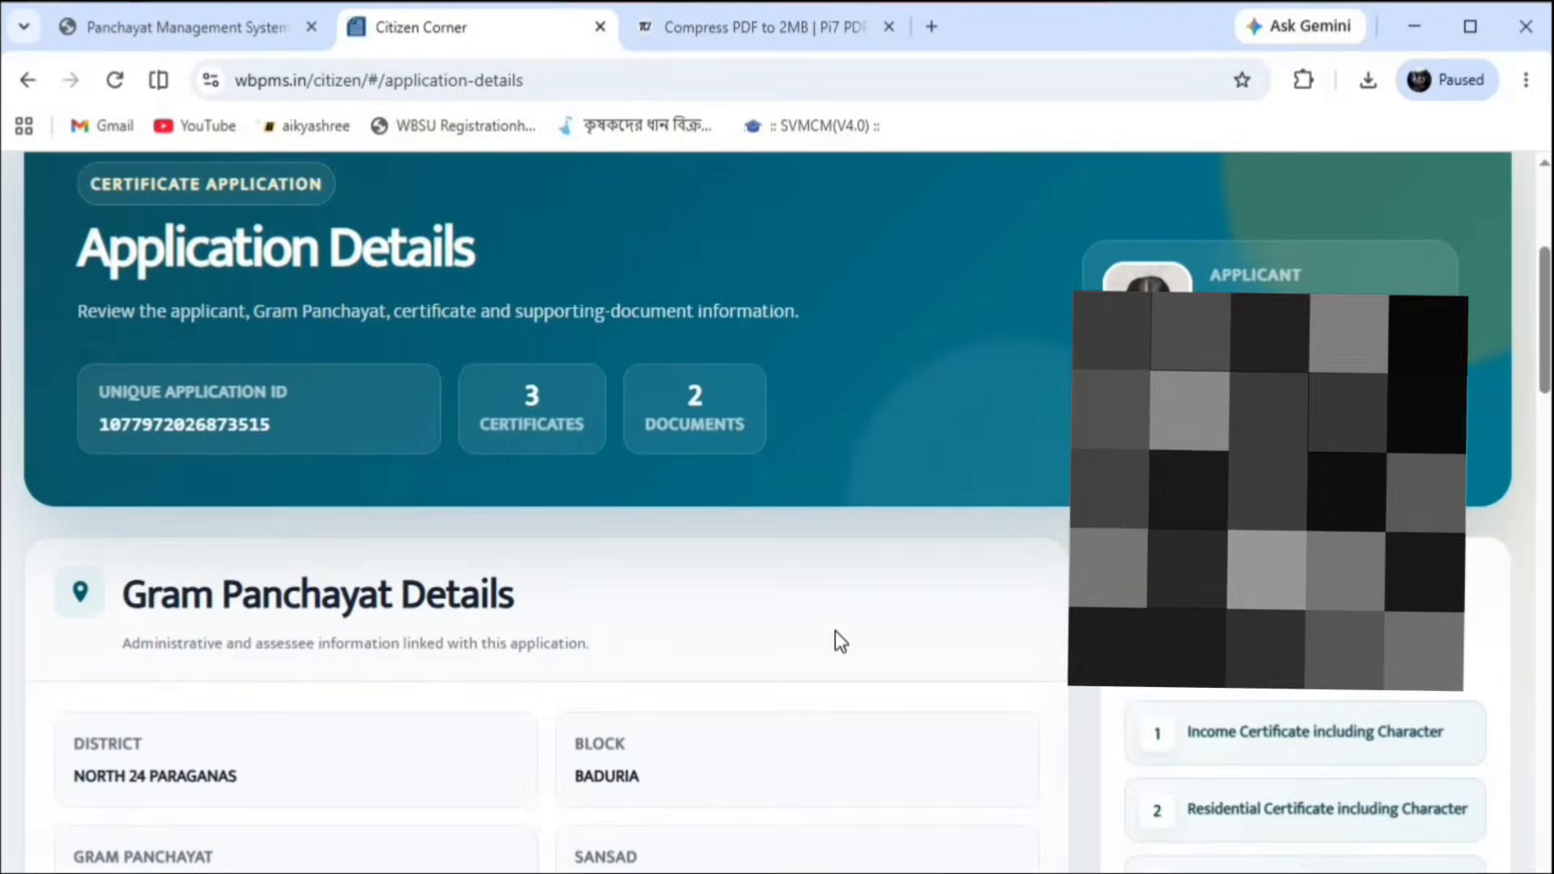
{"action": "scroll", "coordinate": [894, 628], "scroll_direction": "down", "scroll_amount": 5}
Try selecting the Unique Application ID, then scroll back through the application details
{"action": "left_click_drag", "start_coordinate": [275, 425], "coordinate": [90, 429]}
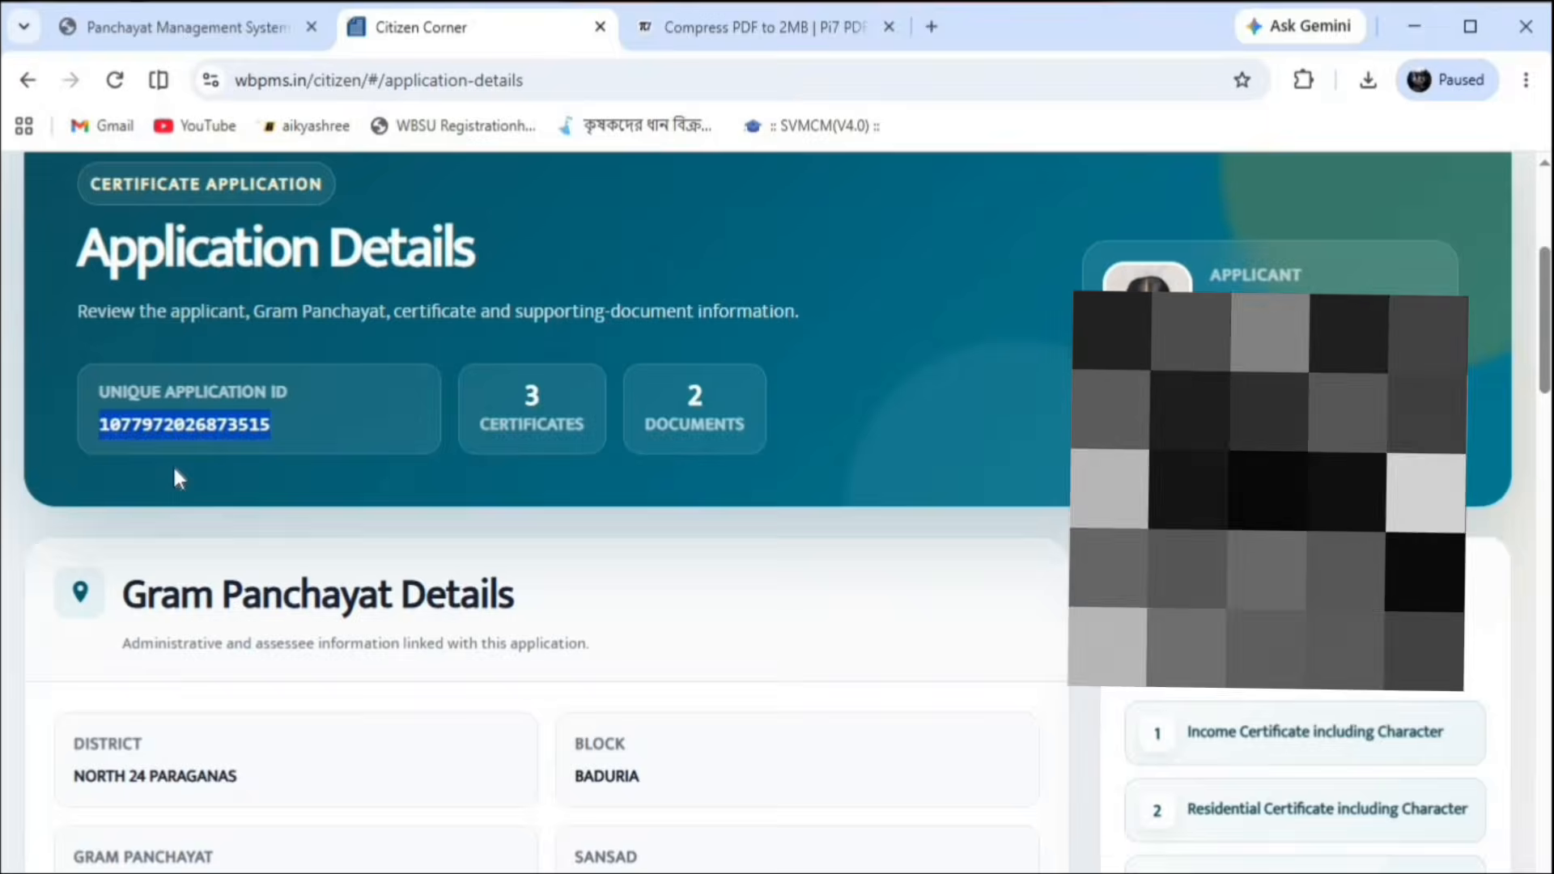
{"action": "left_click", "coordinate": [172, 464]}
{"action": "scroll", "coordinate": [550, 613], "scroll_direction": "up", "scroll_amount": 4}
{"action": "scroll", "coordinate": [559, 615], "scroll_direction": "down", "scroll_amount": 20}
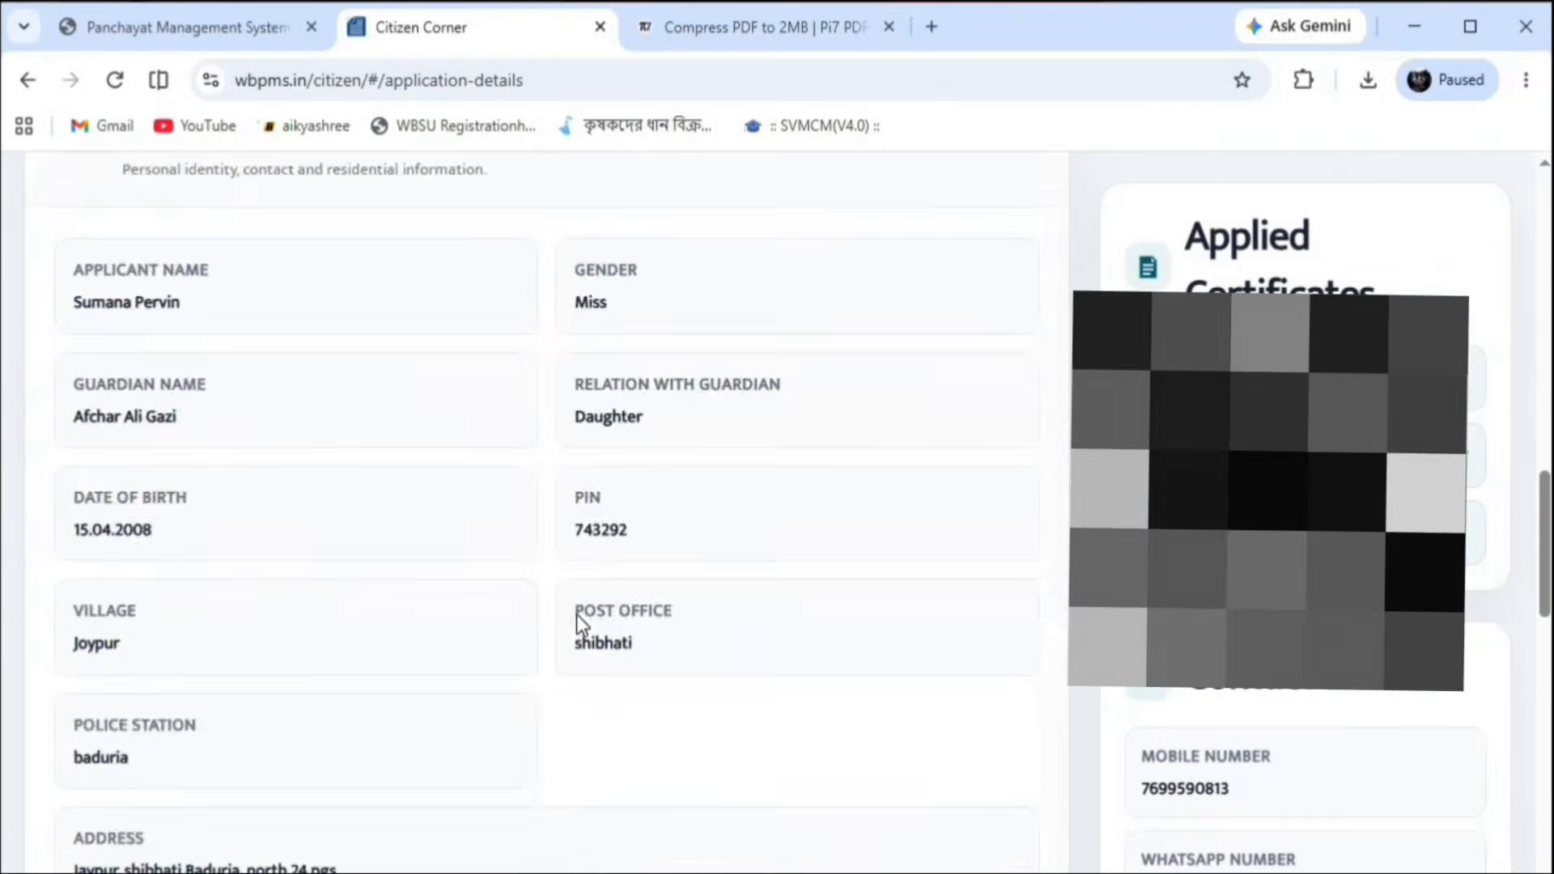
{"action": "scroll", "coordinate": [585, 616], "scroll_direction": "up", "scroll_amount": 5}
{"action": "scroll", "coordinate": [585, 617], "scroll_direction": "down", "scroll_amount": 8}
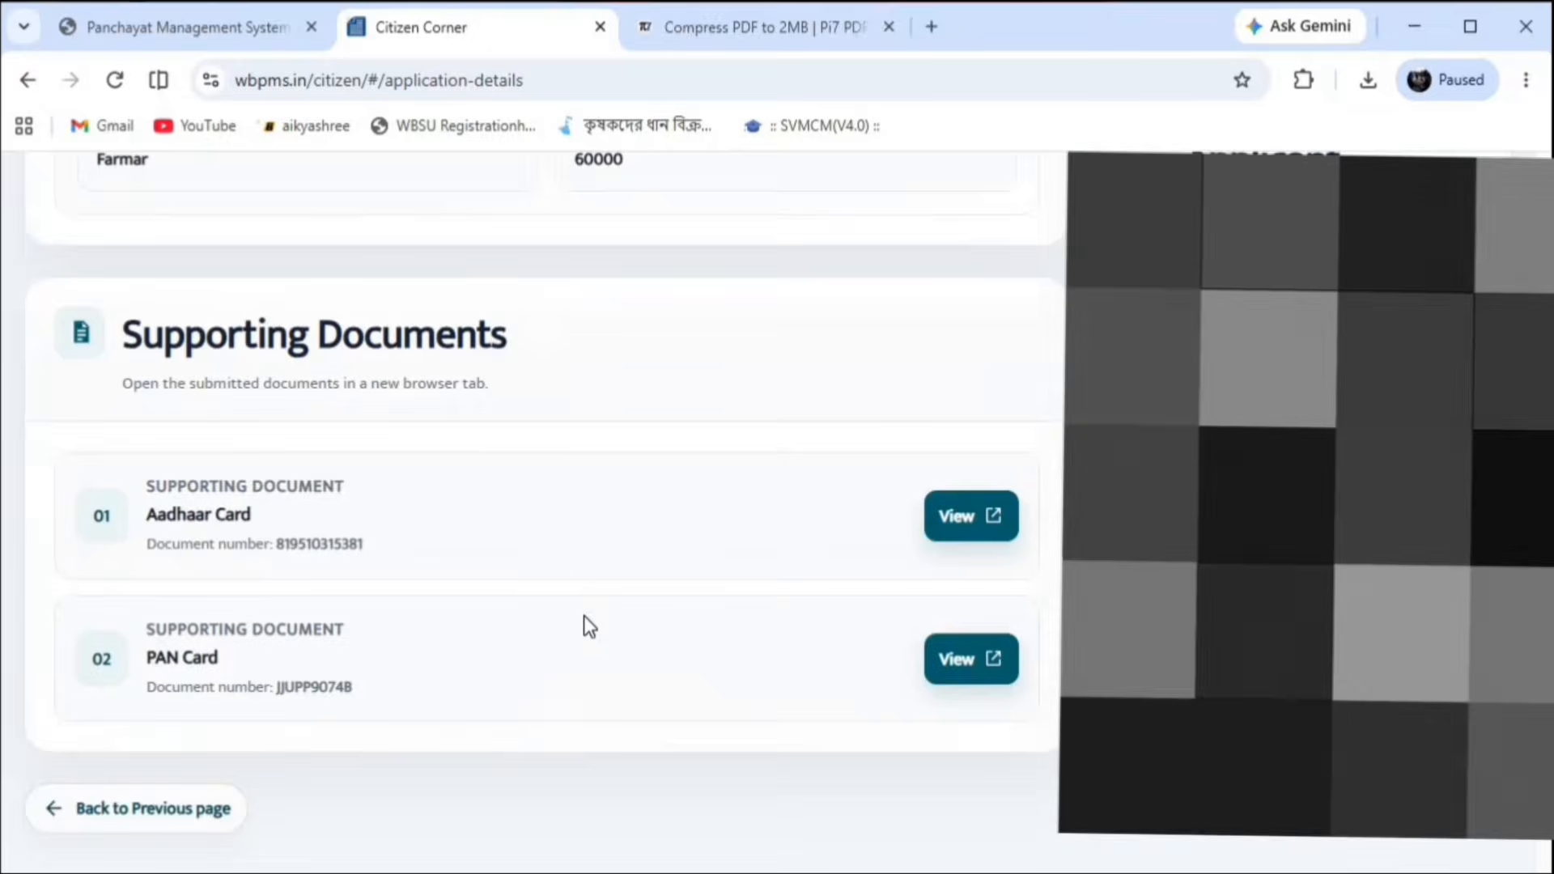
{"action": "scroll", "coordinate": [589, 627], "scroll_direction": "up", "scroll_amount": 8}
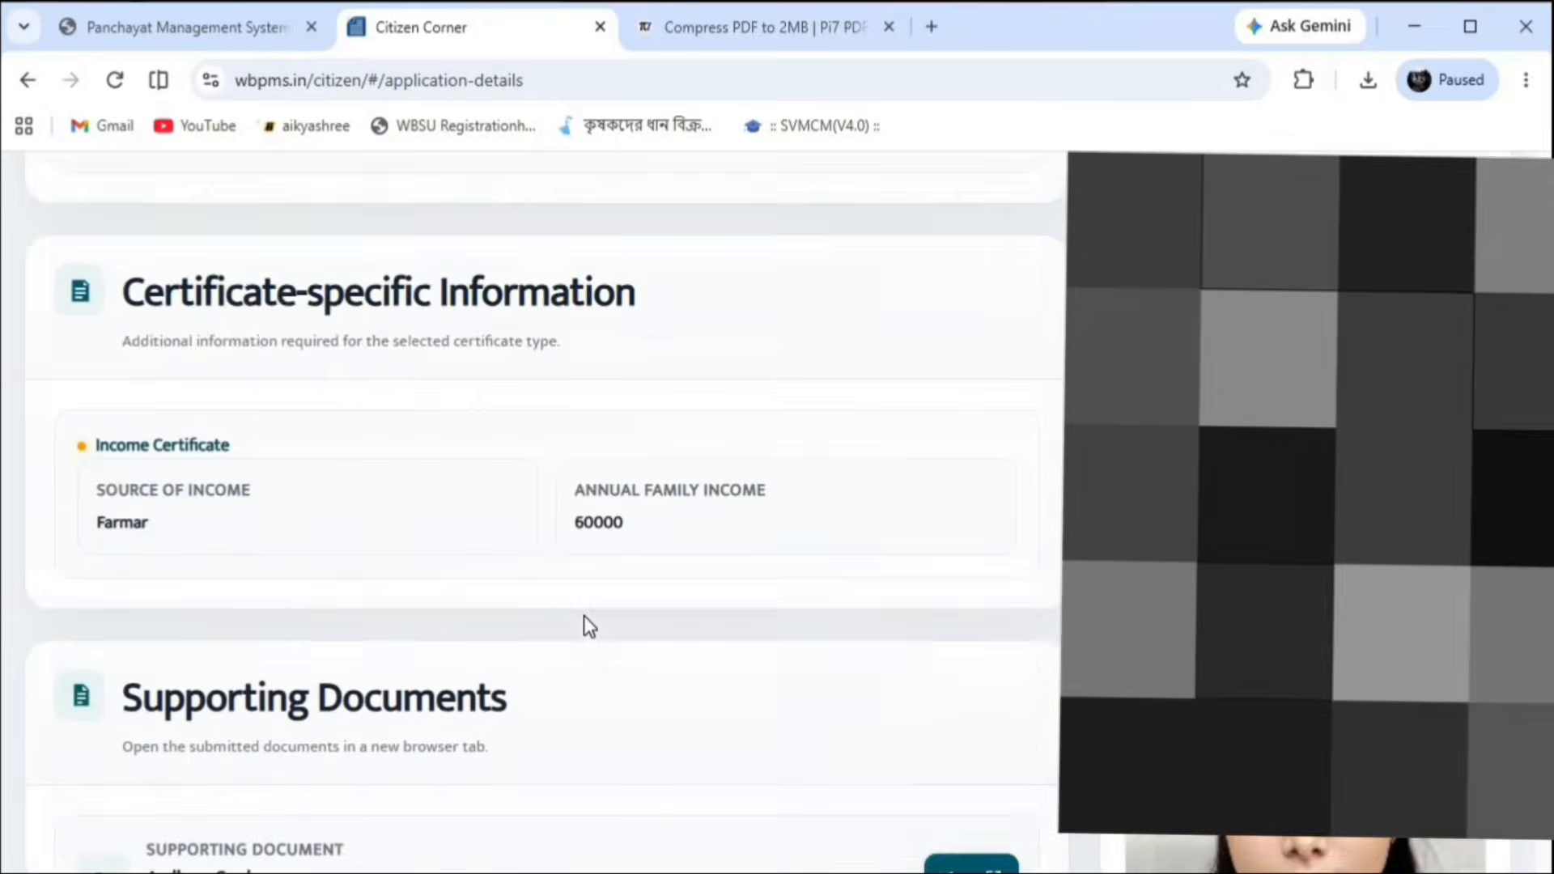
{"action": "scroll", "coordinate": [586, 619], "scroll_direction": "up", "scroll_amount": 8}
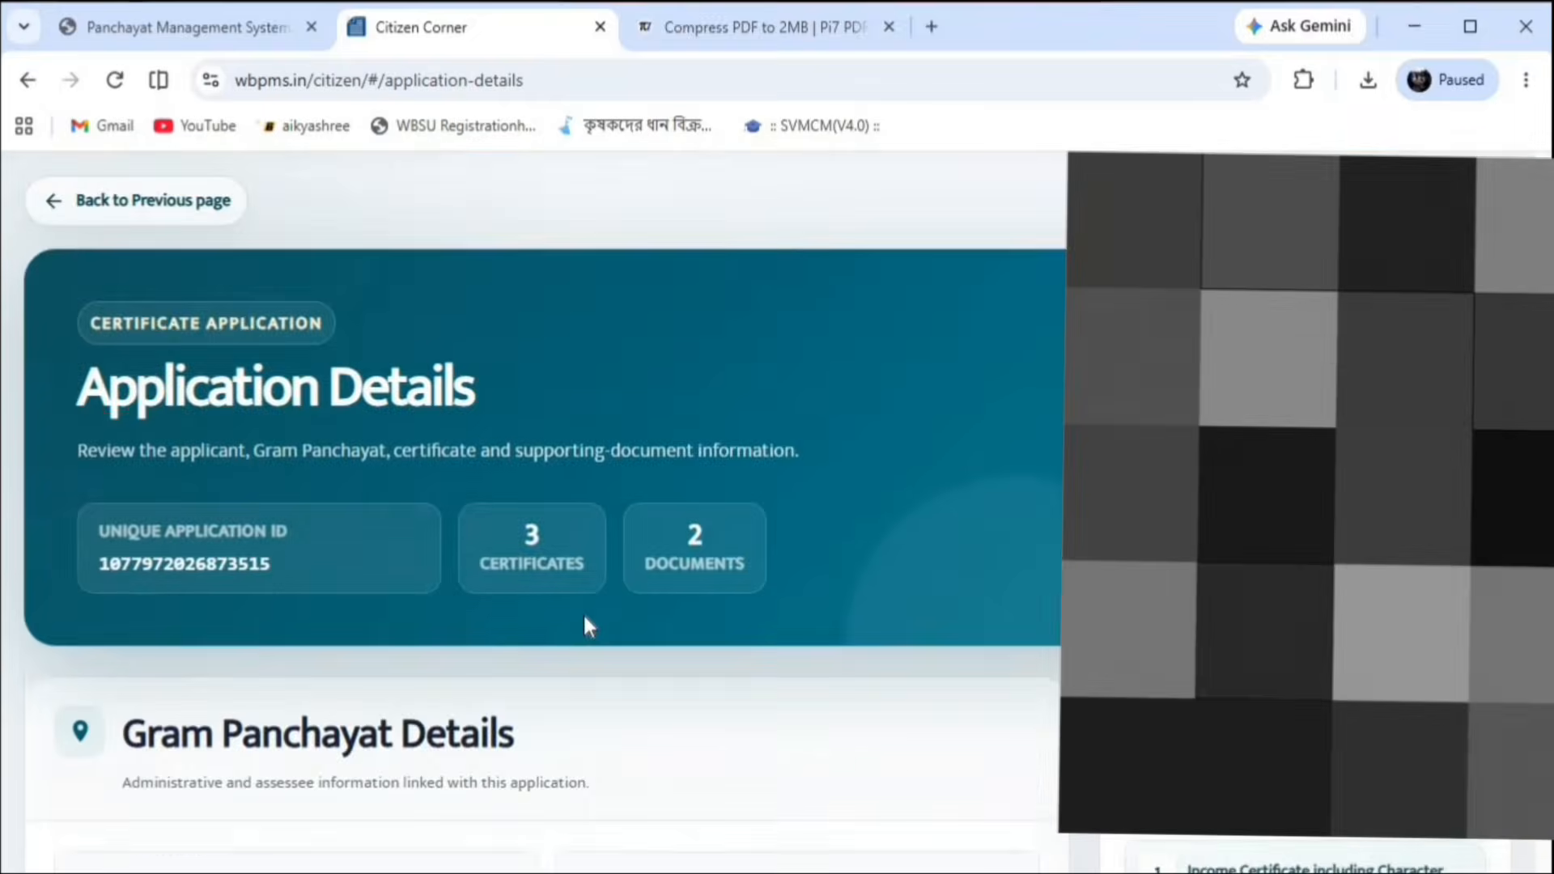
{"action": "scroll", "coordinate": [586, 620], "scroll_direction": "down", "scroll_amount": 4}
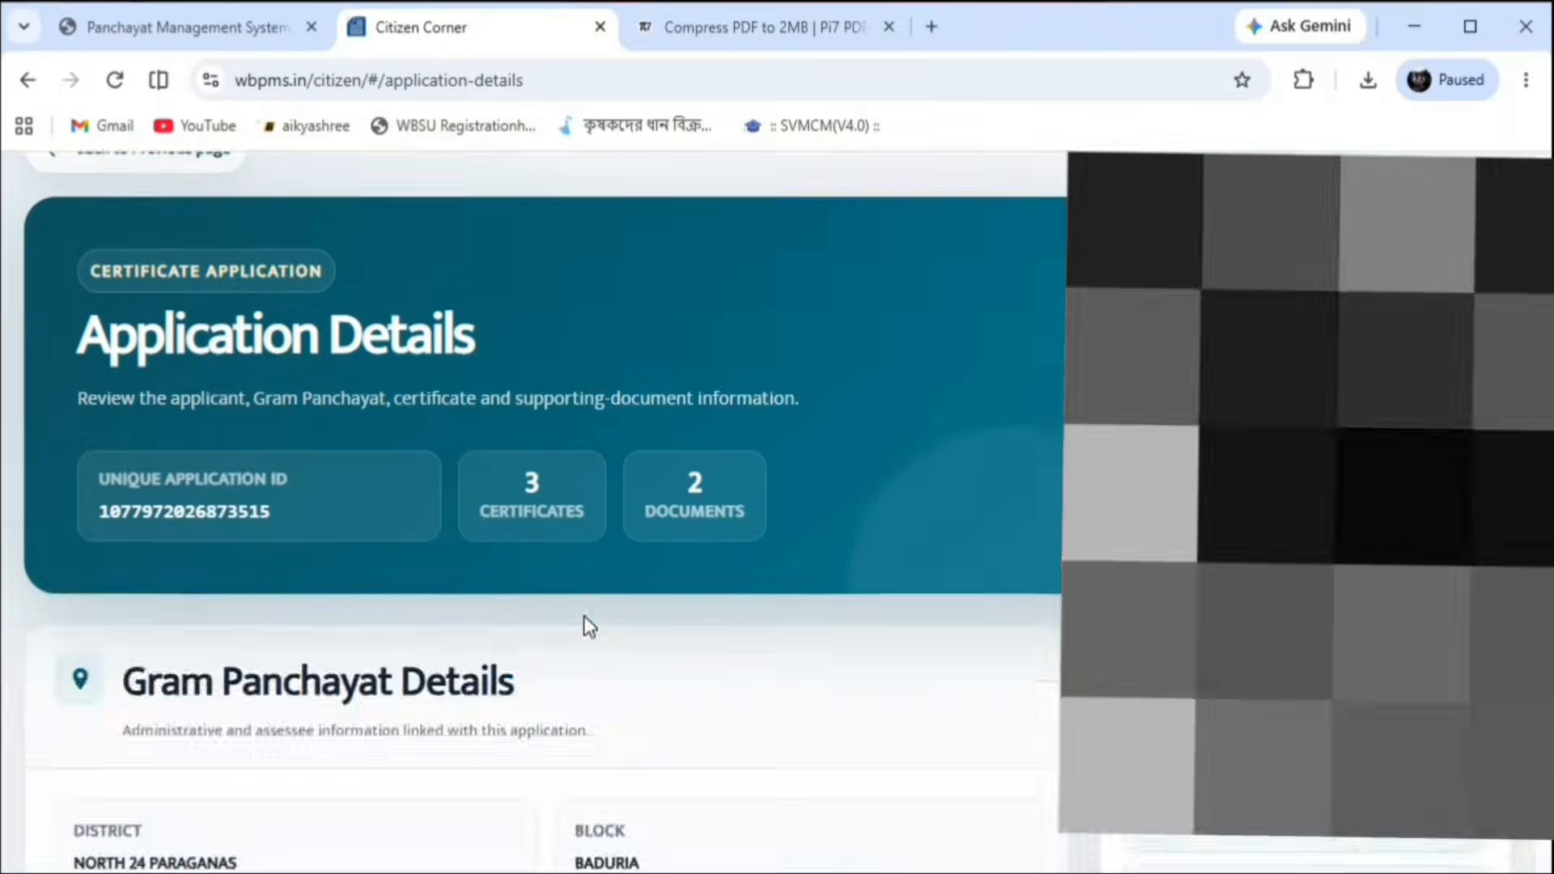
{"action": "scroll", "coordinate": [585, 620], "scroll_direction": "up", "scroll_amount": 4}
{"action": "scroll", "coordinate": [583, 612], "scroll_direction": "down", "scroll_amount": 4}
{"action": "scroll", "coordinate": [585, 615], "scroll_direction": "up", "scroll_amount": 4}
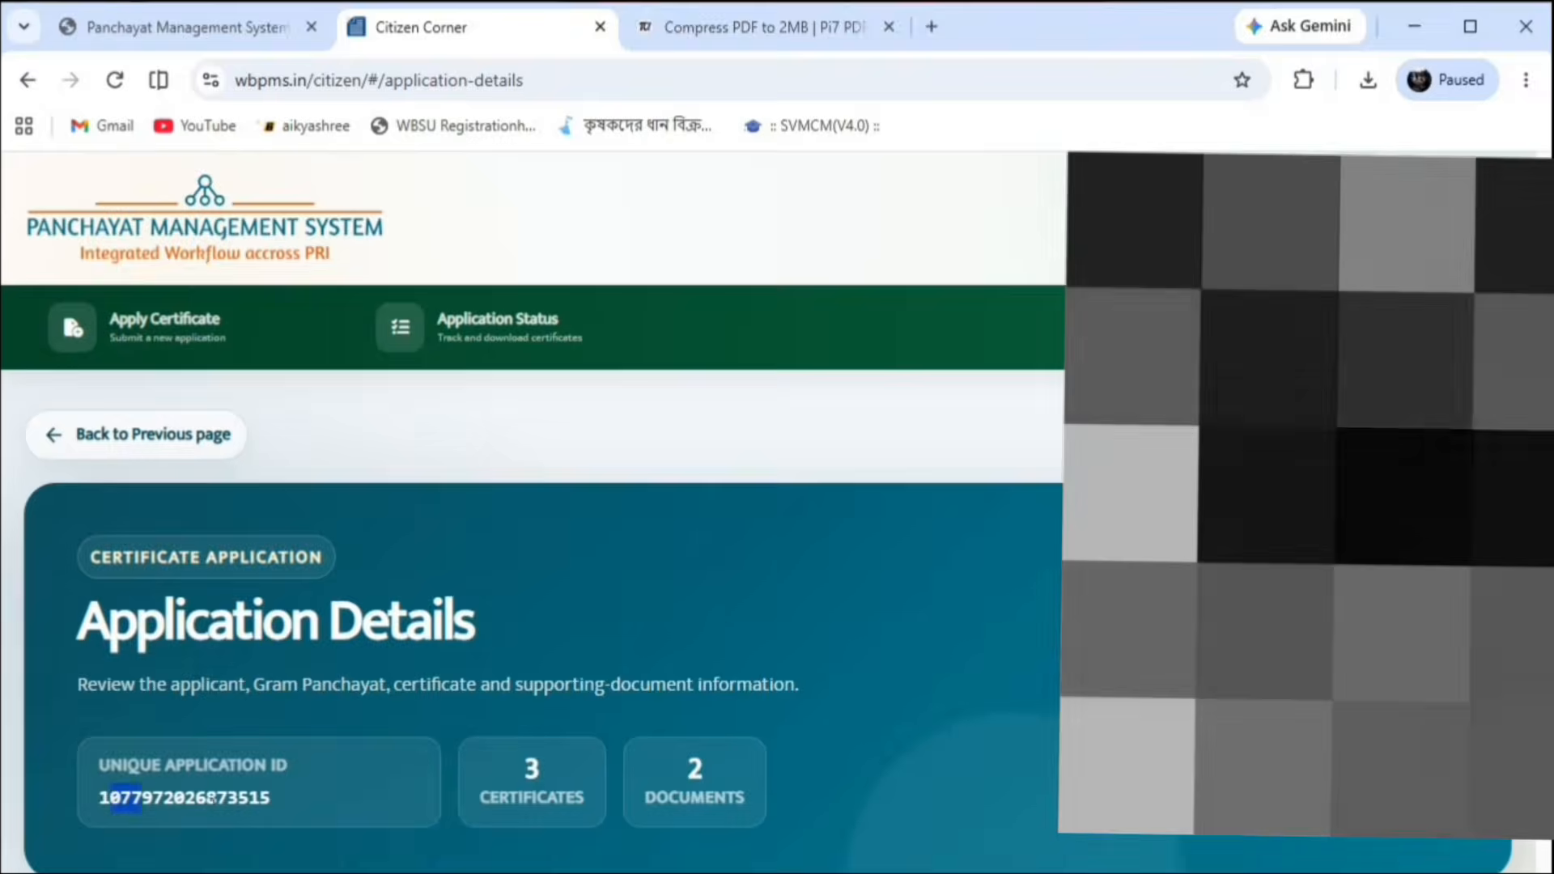
Copy the Unique Application ID and go back to the Certificate Application List
{"action": "left_click_drag", "start_coordinate": [279, 800], "coordinate": [97, 796]}
{"action": "right_click", "coordinate": [126, 795]}
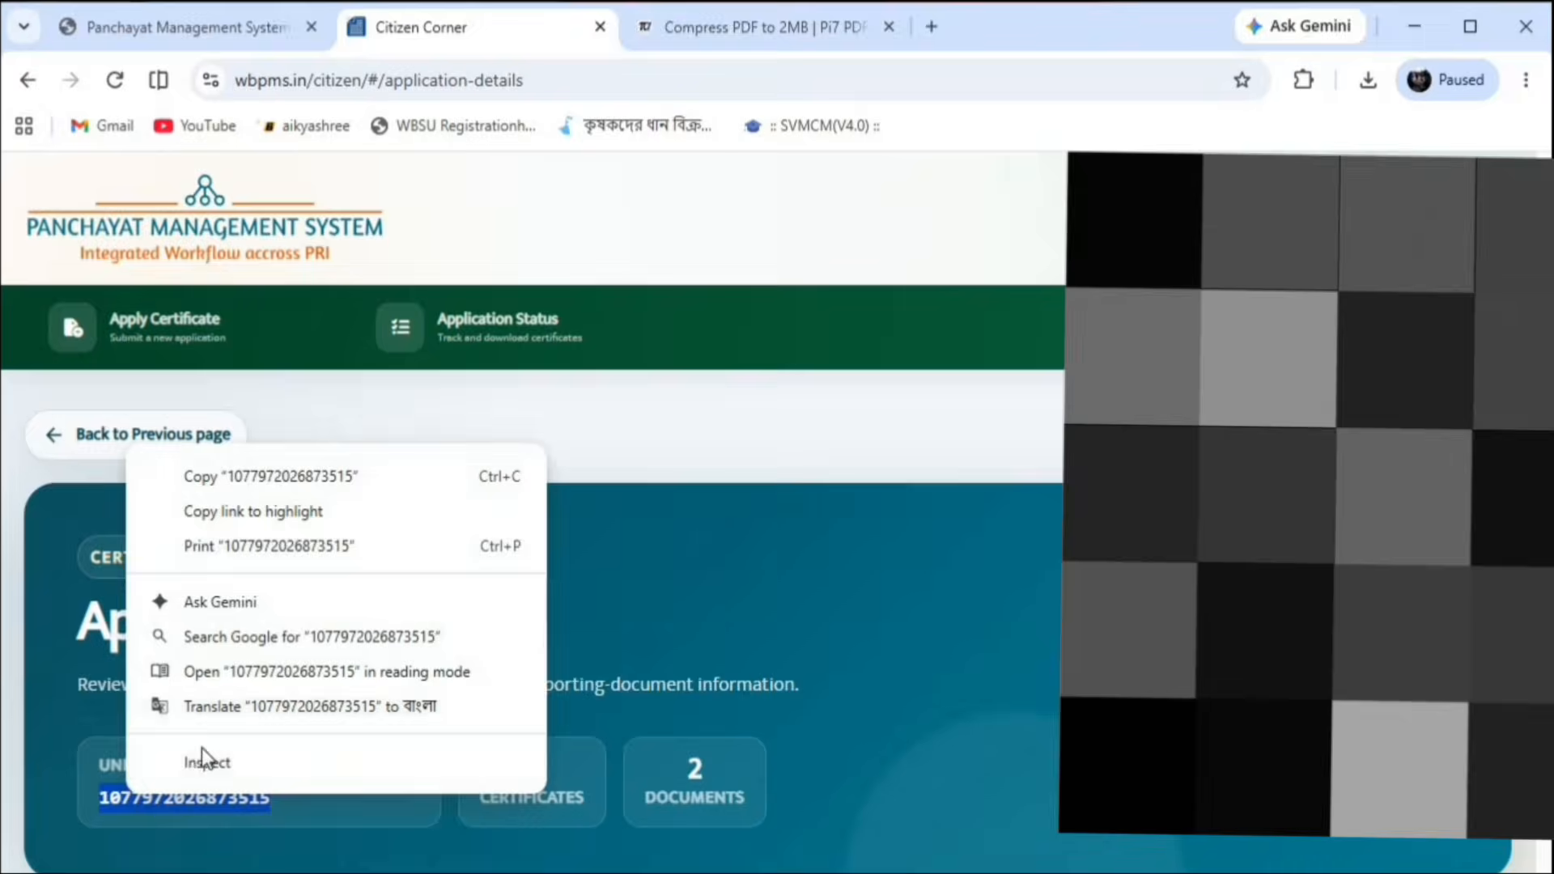
{"action": "left_click", "coordinate": [252, 479]}
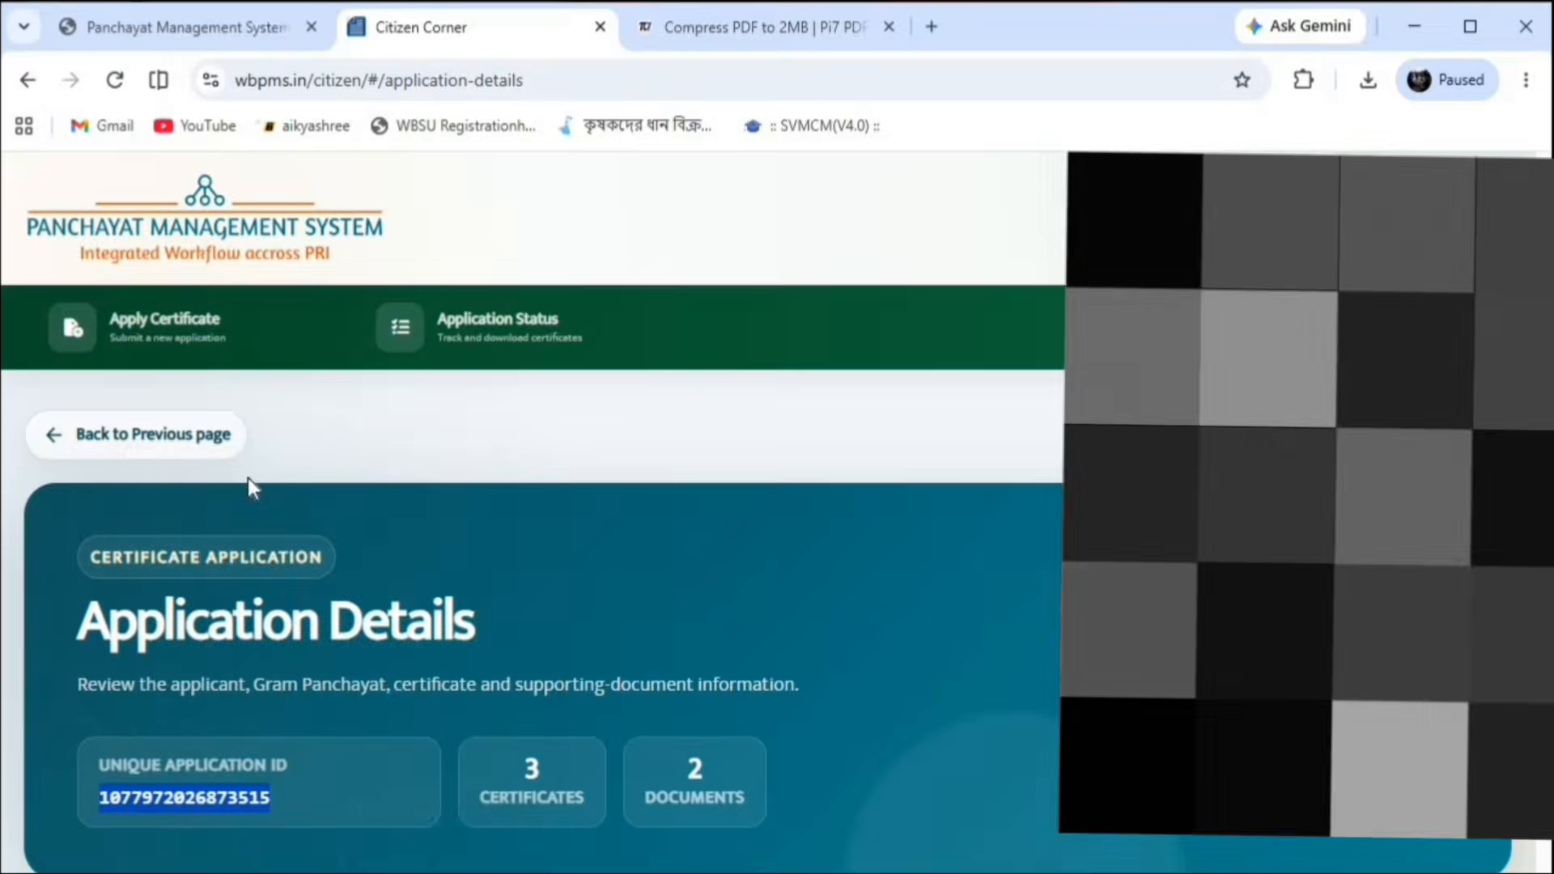
{"action": "left_click", "coordinate": [24, 81]}
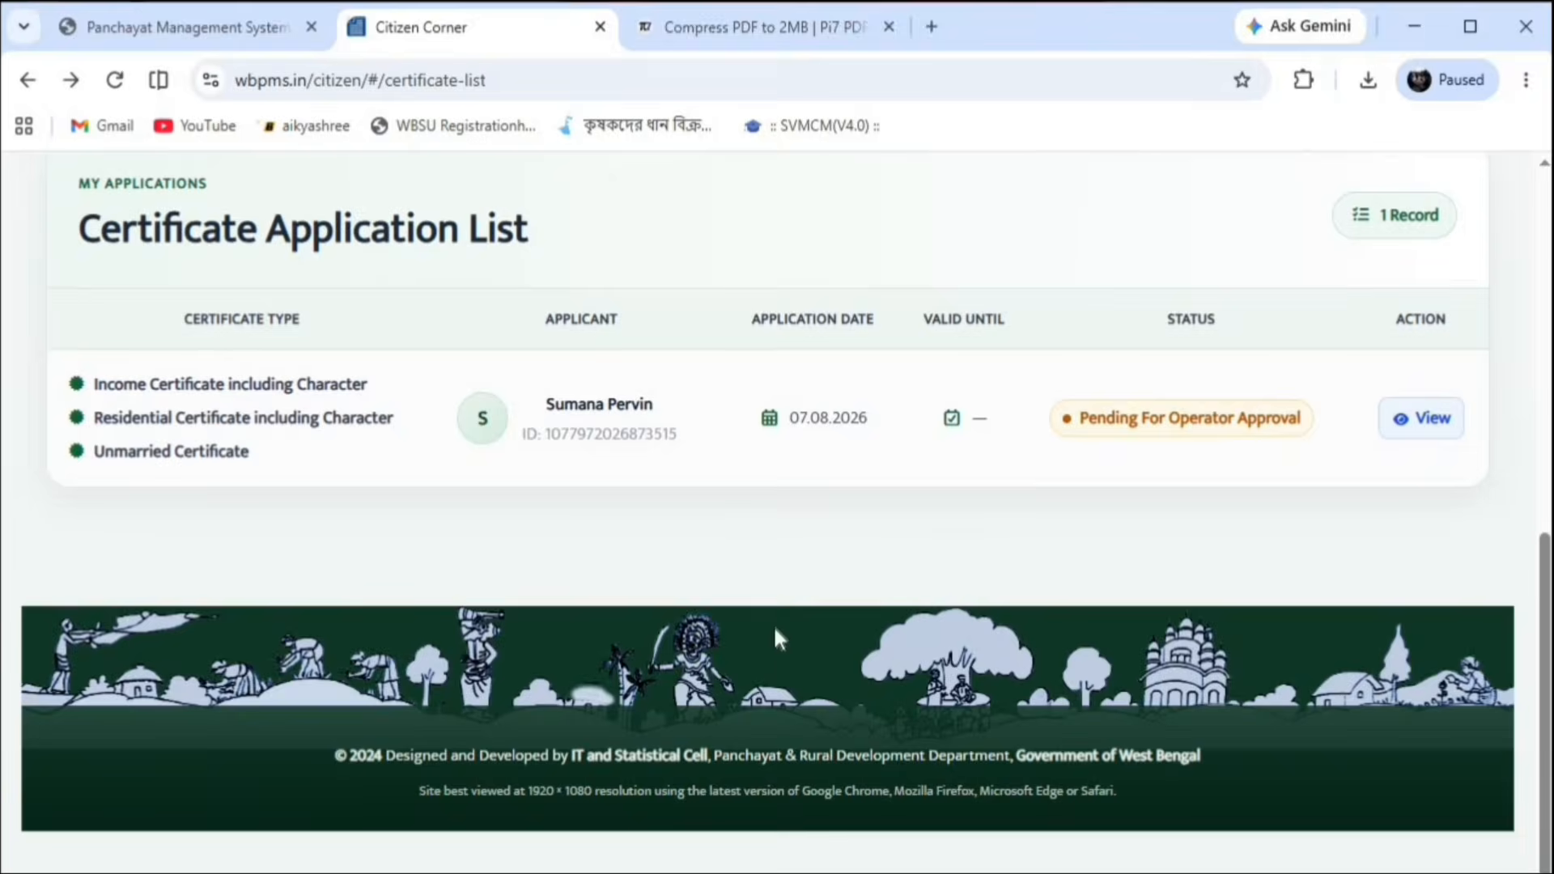
{"action": "scroll", "coordinate": [776, 630], "scroll_direction": "up", "scroll_amount": 10}
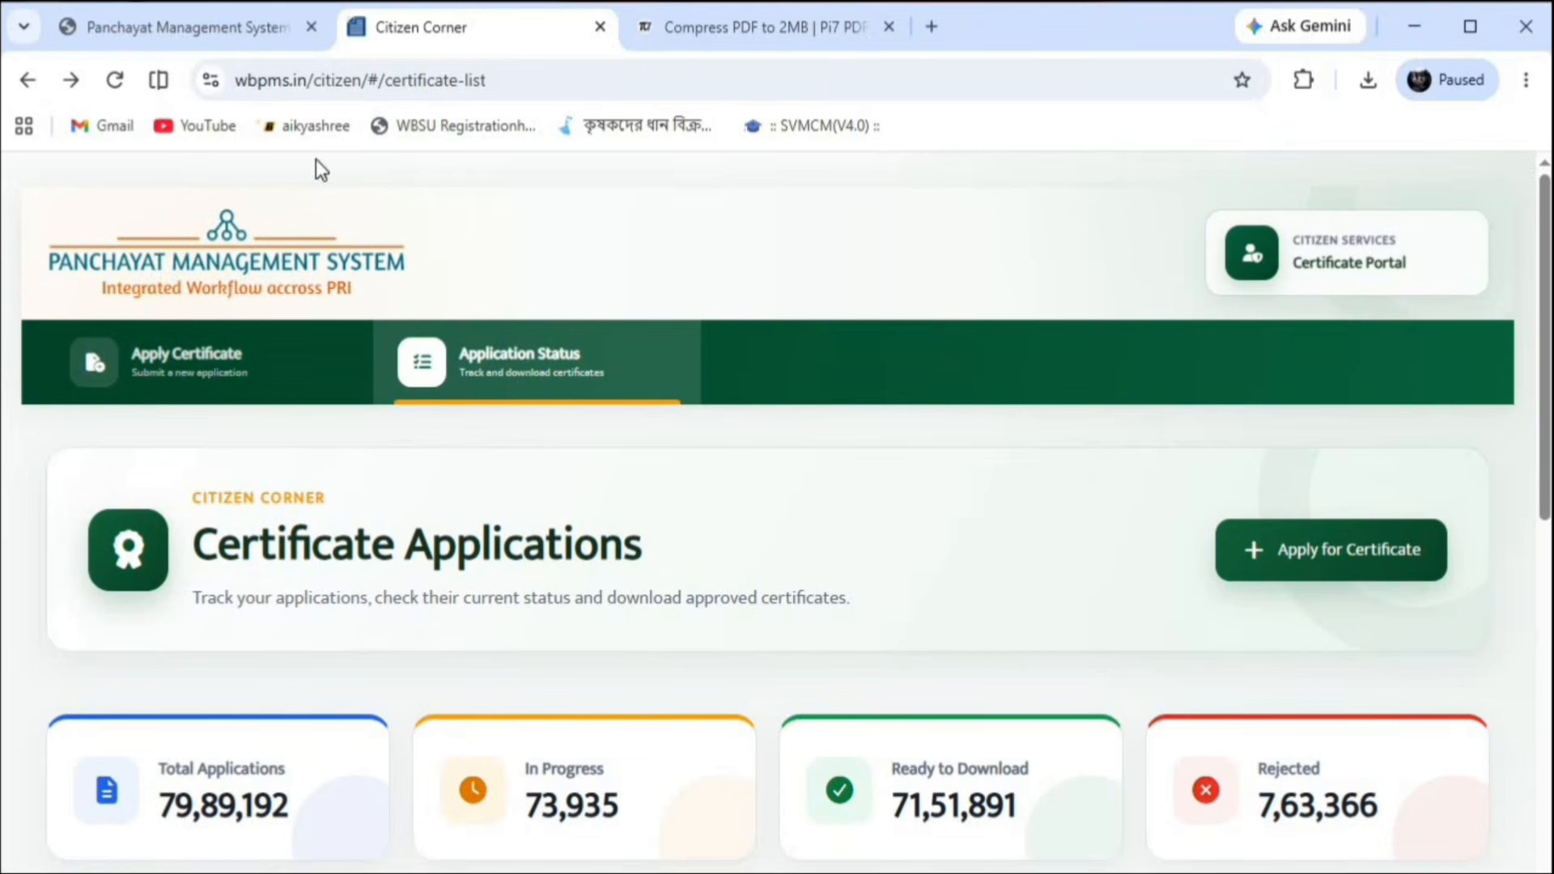
{"action": "left_click", "coordinate": [243, 12]}
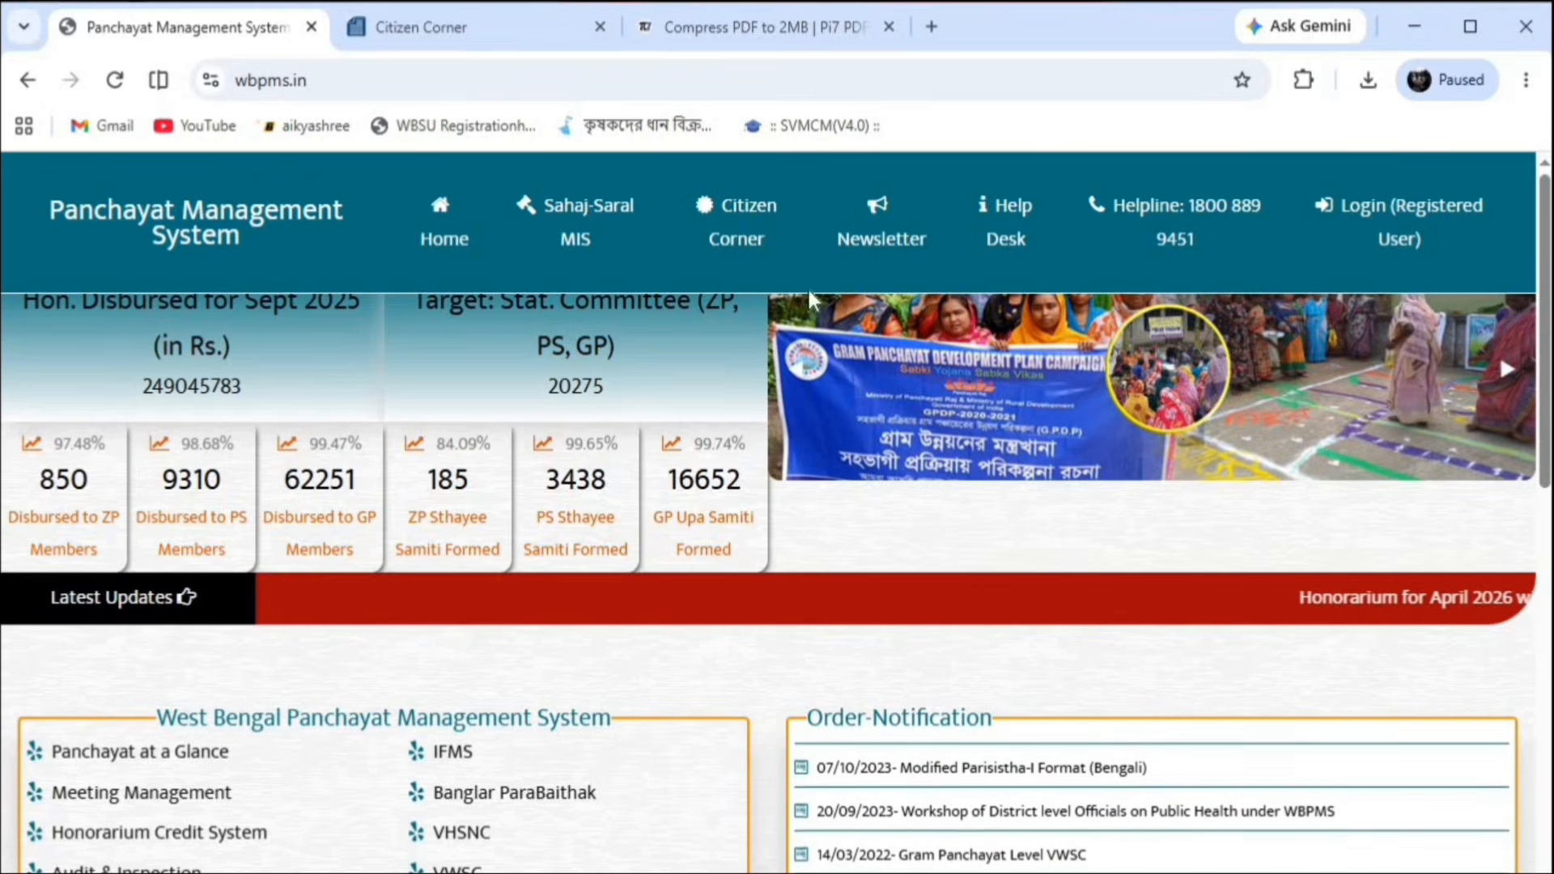
{"action": "left_click", "coordinate": [444, 29]}
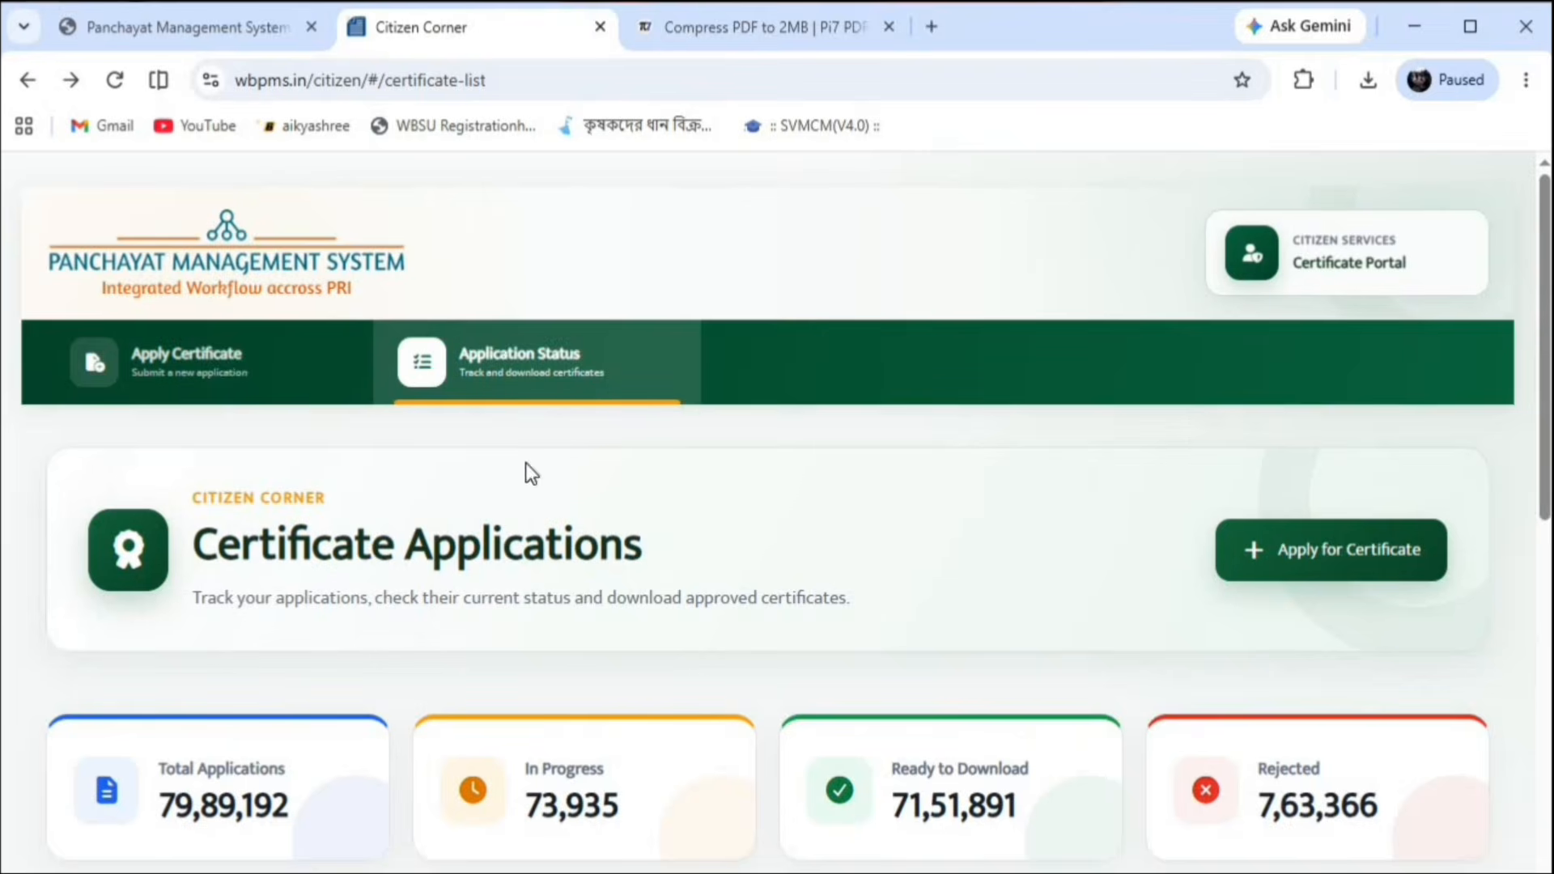
{"action": "scroll", "coordinate": [686, 648], "scroll_direction": "down", "scroll_amount": 10}
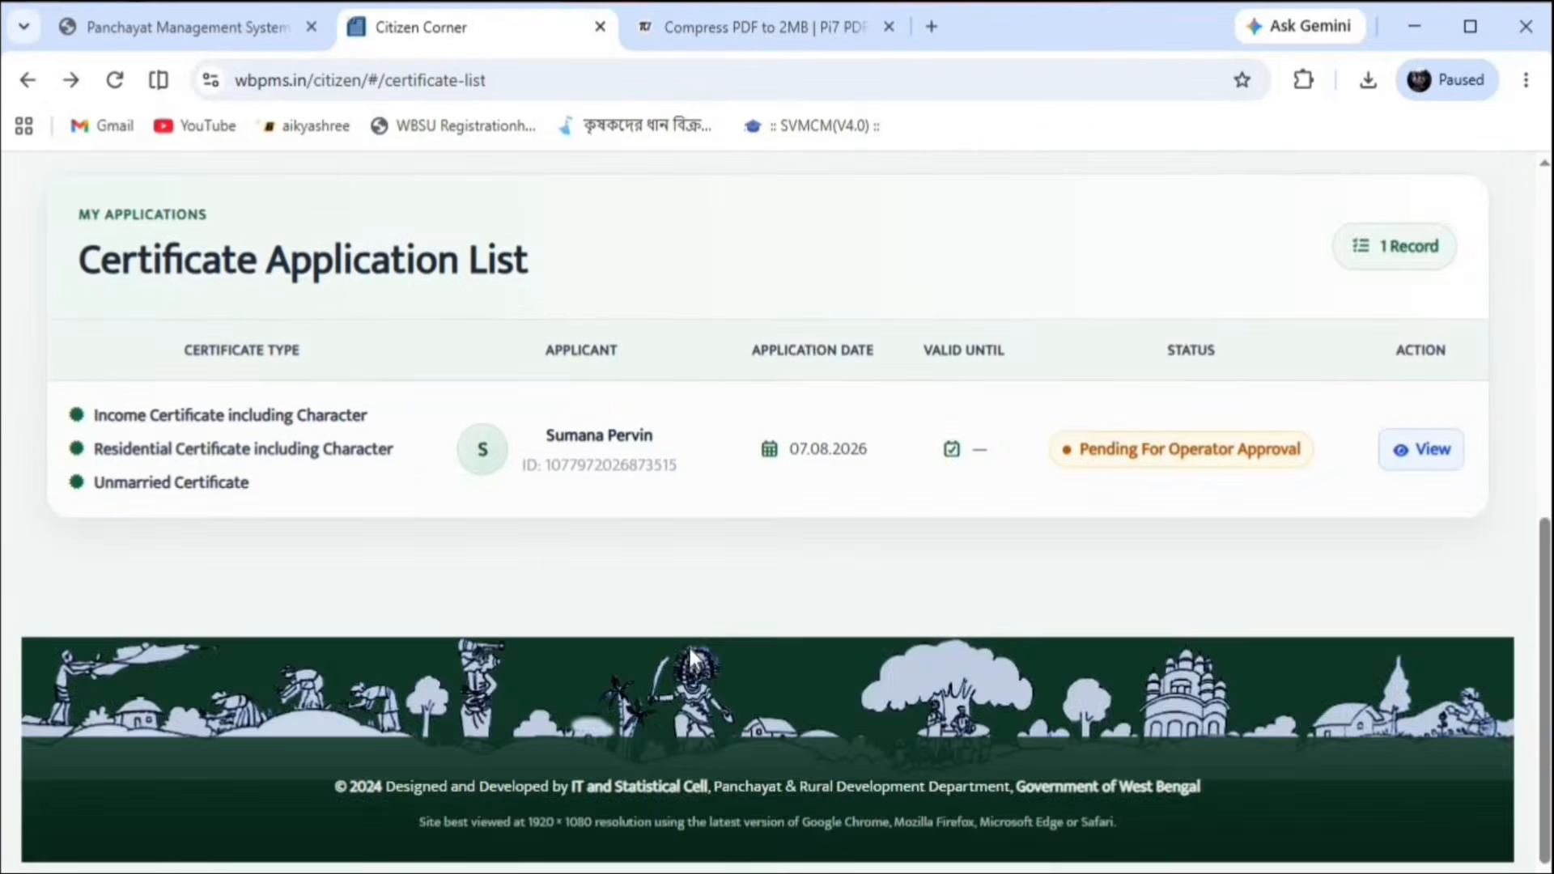
{"action": "scroll", "coordinate": [691, 650], "scroll_direction": "up", "scroll_amount": 5}
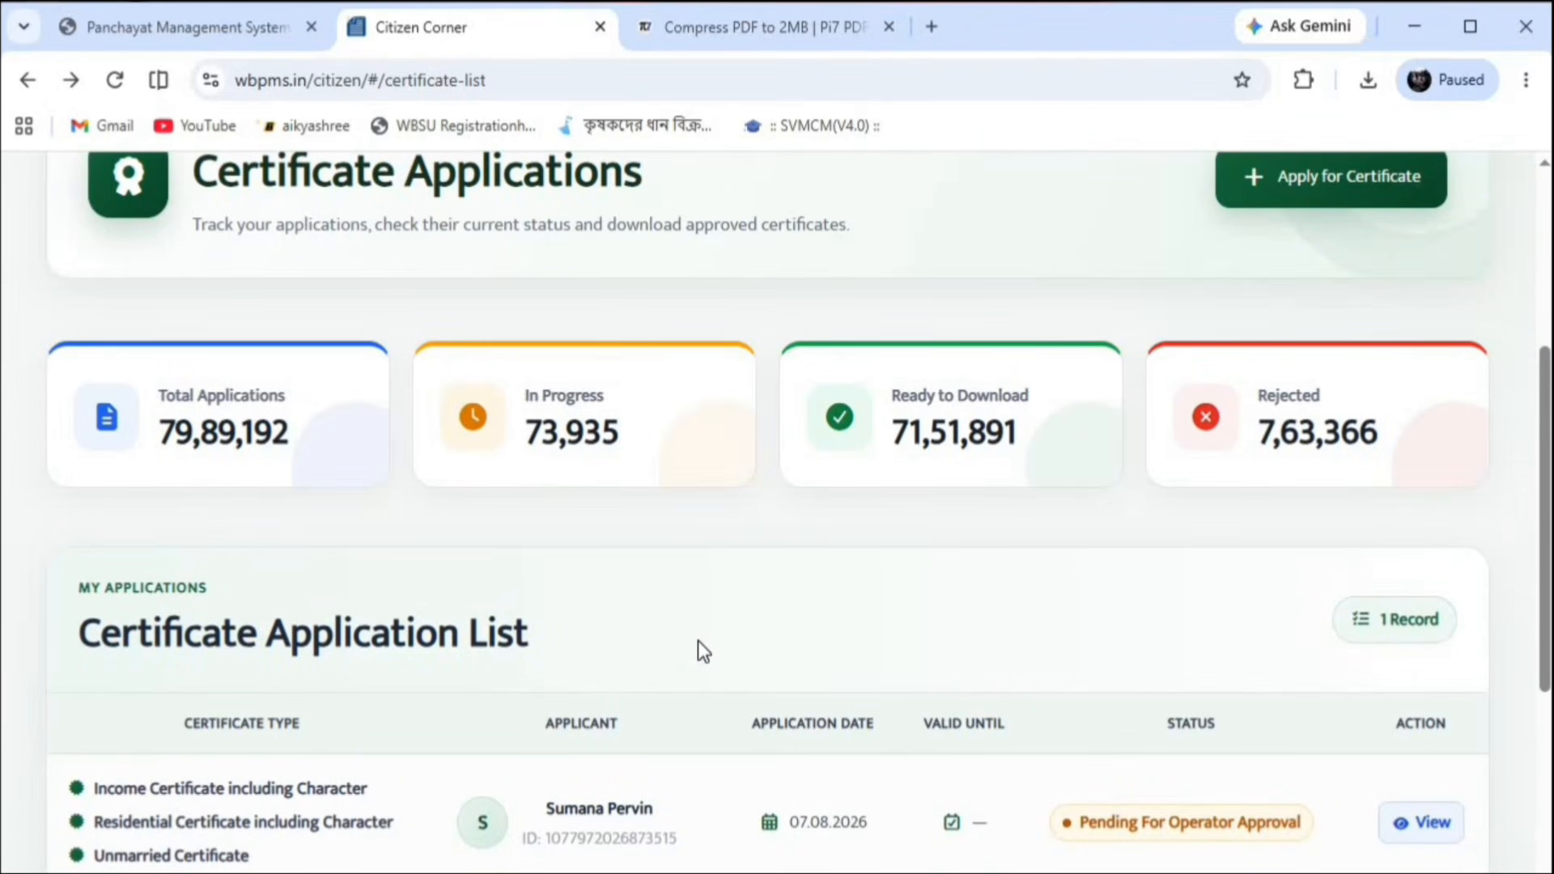